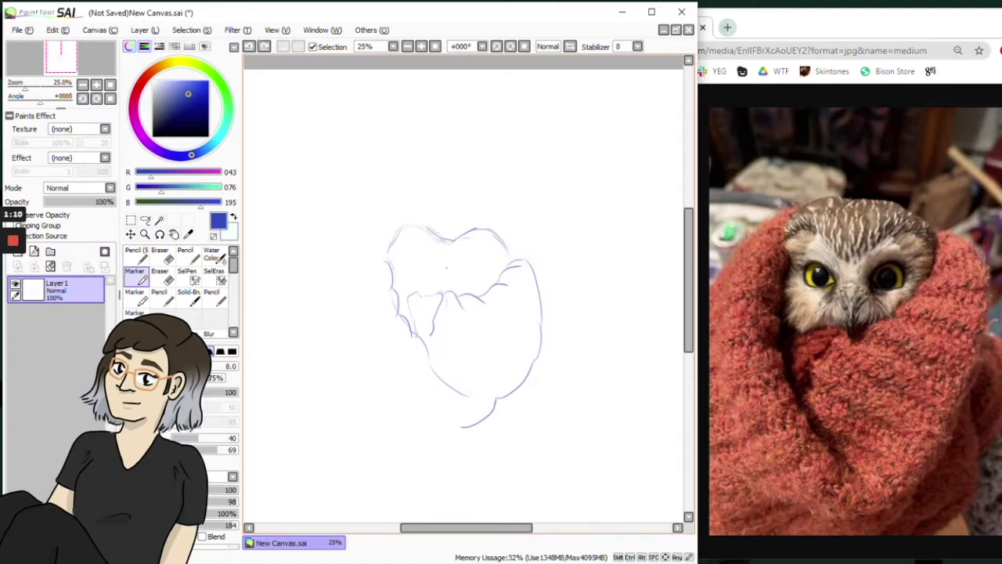
Step: Sketch the owl's beak at the centre of the face and the outline of the right eye in blue
{"action": "scroll", "coordinate": [464, 274], "scroll_direction": "up", "scroll_amount": 2}
{"action": "key", "text": "ctrl+z"}
{"action": "left_click_drag", "start_coordinate": [458, 266], "coordinate": [483, 258]}
{"action": "left_click_drag", "start_coordinate": [512, 227], "coordinate": [508, 250]}
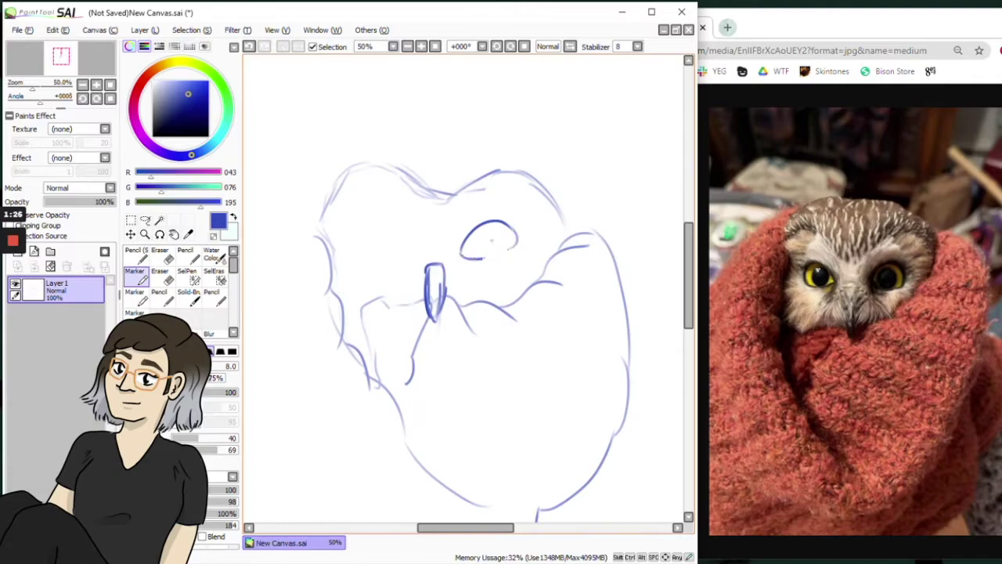
Step: Start the left eye's outline and sketch short feather marks around the beak and rings inside the right eye
{"action": "left_click_drag", "start_coordinate": [362, 249], "coordinate": [407, 252]}
{"action": "left_click_drag", "start_coordinate": [412, 264], "coordinate": [450, 285]}
{"action": "left_click_drag", "start_coordinate": [472, 283], "coordinate": [476, 296]}
{"action": "left_click_drag", "start_coordinate": [479, 282], "coordinate": [484, 295]}
{"action": "left_click", "coordinate": [494, 279]}
{"action": "left_click_drag", "start_coordinate": [501, 233], "coordinate": [479, 255]}
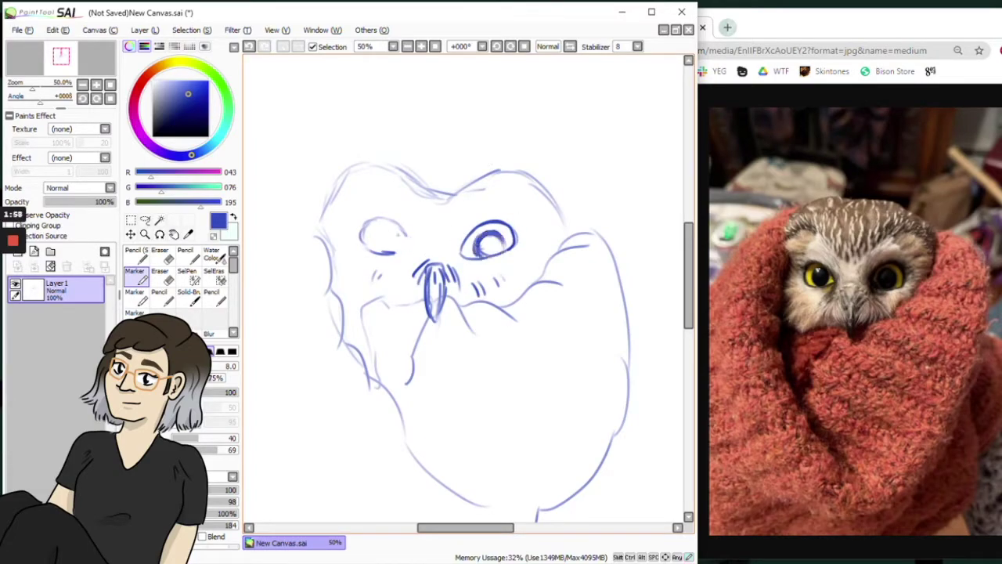
Step: Complete the left eye sketch and rework the inner rings and dark upper lids of both eyes
{"action": "left_click_drag", "start_coordinate": [395, 251], "coordinate": [406, 253]}
{"action": "mouse_move", "coordinate": [383, 218]}
{"action": "left_mouse_down"}
{"action": "mouse_move", "coordinate": [365, 252]}
{"action": "mouse_move", "coordinate": [385, 249]}
{"action": "mouse_move", "coordinate": [399, 224]}
{"action": "mouse_move", "coordinate": [412, 254]}
{"action": "mouse_move", "coordinate": [401, 247]}
{"action": "left_mouse_up"}
{"action": "key", "text": "e"}
{"action": "left_click_drag", "start_coordinate": [501, 237], "coordinate": [479, 257]}
{"action": "key", "text": "e"}
{"action": "key", "text": "ctrl+z"}
{"action": "key", "text": "ctrl+z"}
{"action": "key", "text": "ctrl+z"}
{"action": "key", "text": "ctrl+z"}
{"action": "key", "text": "ctrl+z"}
{"action": "key", "text": "e"}
{"action": "key", "text": "e"}
{"action": "mouse_move", "coordinate": [388, 227]}
{"action": "left_mouse_down"}
{"action": "mouse_move", "coordinate": [405, 243]}
{"action": "mouse_move", "coordinate": [400, 256]}
{"action": "left_mouse_up"}
{"action": "left_click_drag", "start_coordinate": [404, 237], "coordinate": [411, 256]}
{"action": "left_click_drag", "start_coordinate": [512, 232], "coordinate": [484, 257]}
Step: Sketch the crown and right side of the owl's head and touch up the inner lines of the eyes
{"action": "left_click_drag", "start_coordinate": [424, 133], "coordinate": [478, 131]}
{"action": "left_click_drag", "start_coordinate": [446, 183], "coordinate": [446, 198]}
{"action": "left_click_drag", "start_coordinate": [484, 129], "coordinate": [574, 194]}
{"action": "left_click_drag", "start_coordinate": [510, 142], "coordinate": [579, 228]}
{"action": "left_click_drag", "start_coordinate": [463, 241], "coordinate": [505, 220]}
{"action": "key", "text": "e"}
{"action": "mouse_move", "coordinate": [391, 230]}
{"action": "left_mouse_down"}
{"action": "mouse_move", "coordinate": [413, 244]}
{"action": "mouse_move", "coordinate": [407, 254]}
{"action": "left_mouse_up"}
{"action": "key", "text": "ctrl+z"}
Step: Sketch the left side of the head, the feather marks along the left brow and the adjoining blanket edge
{"action": "mouse_move", "coordinate": [357, 146]}
{"action": "left_mouse_down"}
{"action": "mouse_move", "coordinate": [440, 136]}
{"action": "mouse_move", "coordinate": [313, 183]}
{"action": "left_mouse_up"}
{"action": "left_click_drag", "start_coordinate": [344, 152], "coordinate": [304, 224]}
{"action": "left_click_drag", "start_coordinate": [379, 169], "coordinate": [438, 194]}
{"action": "left_click_drag", "start_coordinate": [348, 207], "coordinate": [322, 223]}
{"action": "key", "text": "ctrl+z"}
{"action": "left_click_drag", "start_coordinate": [381, 170], "coordinate": [357, 178]}
{"action": "left_click_drag", "start_coordinate": [353, 193], "coordinate": [331, 206]}
{"action": "left_click_drag", "start_coordinate": [311, 172], "coordinate": [270, 237]}
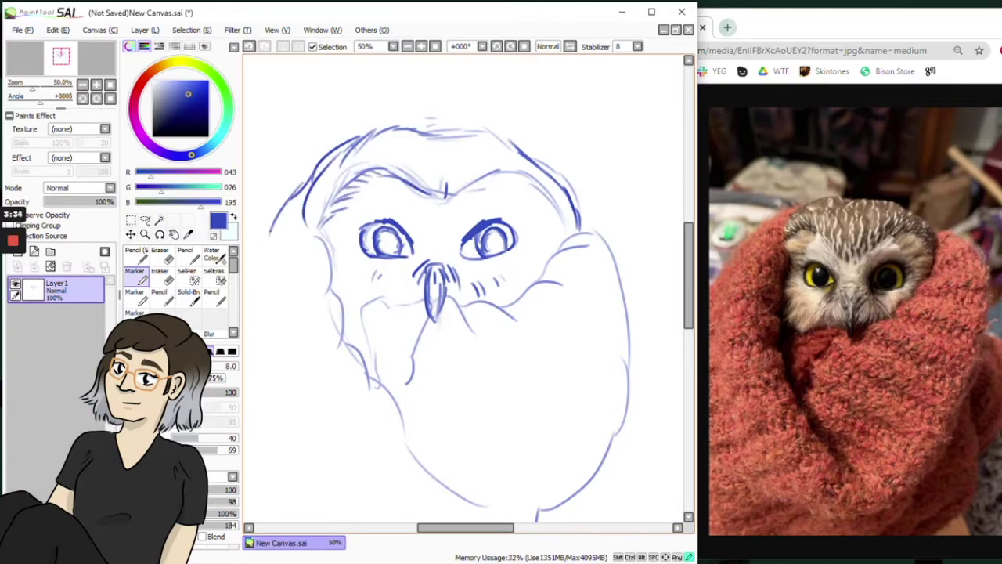
Step: Sketch the blanket's outer contour and its folds around the head and down the middle of the body
{"action": "scroll", "coordinate": [432, 205], "scroll_direction": "down", "scroll_amount": 2}
{"action": "left_click_drag", "start_coordinate": [357, 209], "coordinate": [321, 266]}
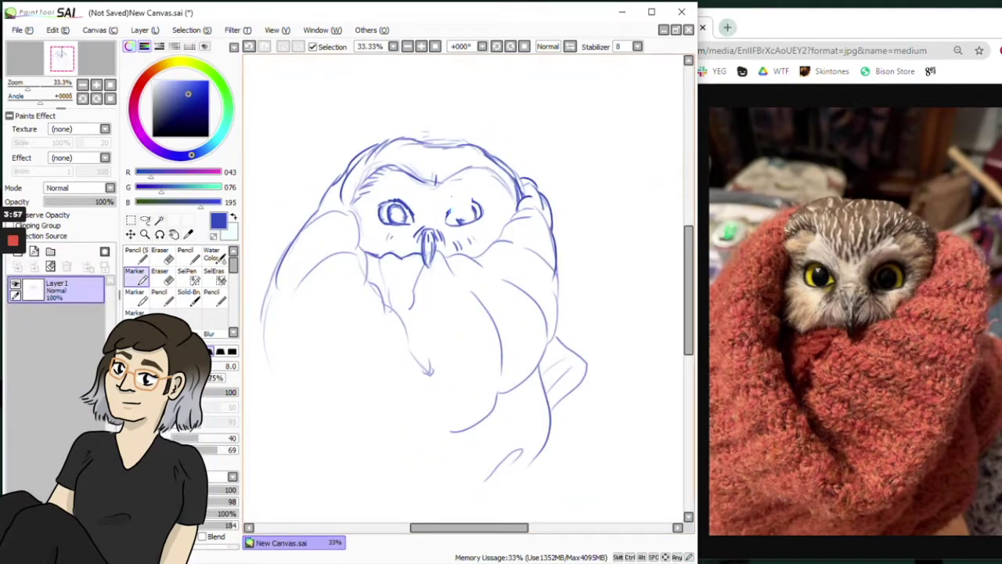
{"action": "left_click_drag", "start_coordinate": [388, 237], "coordinate": [361, 257]}
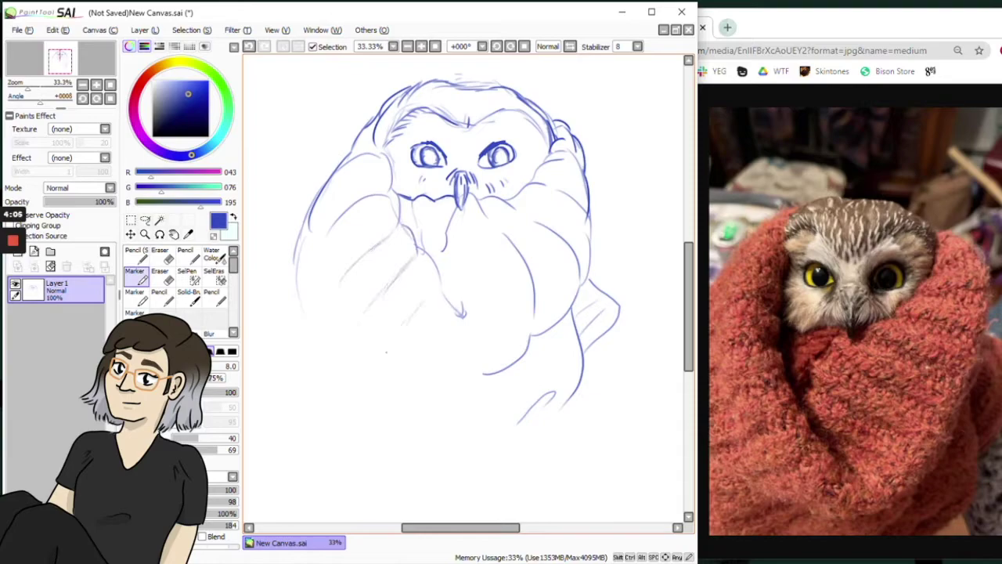
{"action": "key", "text": "ctrl+z"}
{"action": "left_click_drag", "start_coordinate": [473, 220], "coordinate": [485, 317]}
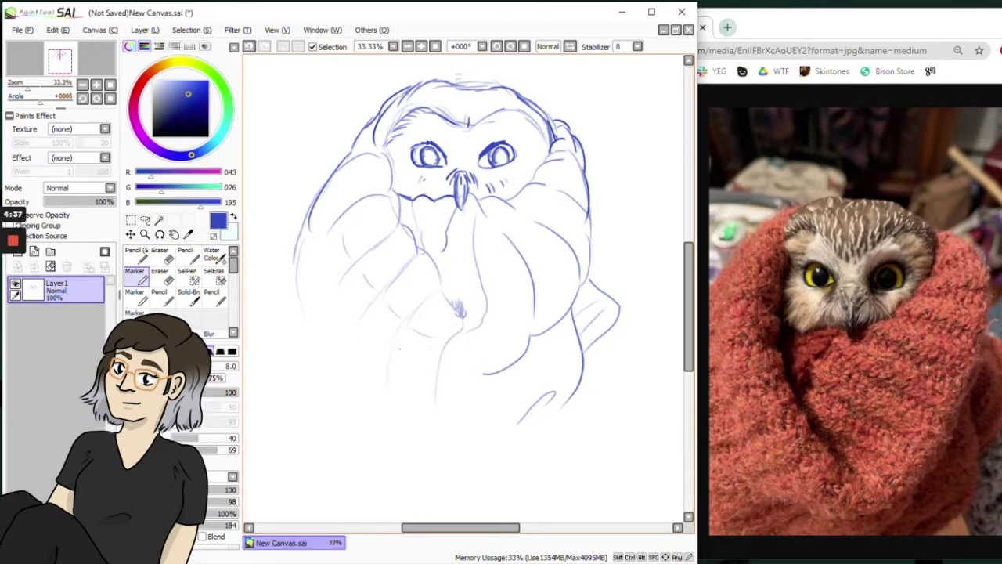
{"action": "key", "text": "ctrl+z"}
{"action": "left_click_drag", "start_coordinate": [410, 321], "coordinate": [433, 343]}
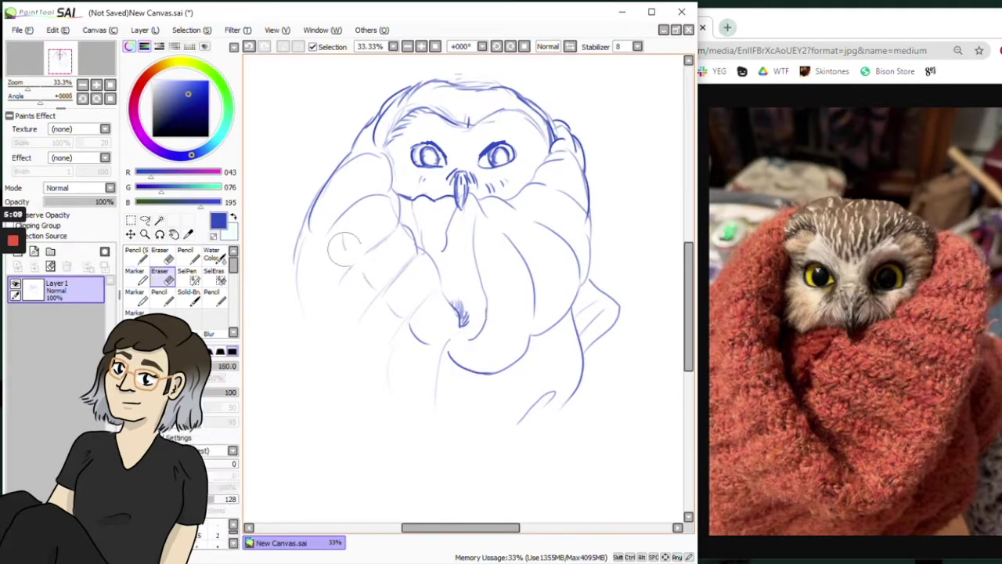
Step: Sketch the blanket's left side and lower contour, erasing stray lines where the folds meet
{"action": "key", "text": "n"}
{"action": "mouse_move", "coordinate": [313, 232]}
{"action": "left_mouse_down"}
{"action": "mouse_move", "coordinate": [338, 288]}
{"action": "mouse_move", "coordinate": [387, 349]}
{"action": "left_mouse_up"}
{"action": "left_click_drag", "start_coordinate": [311, 244], "coordinate": [317, 345]}
{"action": "mouse_move", "coordinate": [389, 350]}
{"action": "left_mouse_down"}
{"action": "mouse_move", "coordinate": [424, 373]}
{"action": "mouse_move", "coordinate": [474, 339]}
{"action": "left_mouse_up"}
{"action": "key", "text": "e"}
{"action": "left_click_drag", "start_coordinate": [454, 362], "coordinate": [440, 354]}
{"action": "key", "text": "n"}
{"action": "left_click_drag", "start_coordinate": [312, 325], "coordinate": [349, 423]}
{"action": "left_click_drag", "start_coordinate": [439, 375], "coordinate": [410, 357]}
{"action": "key", "text": "ctrl+z"}
{"action": "mouse_move", "coordinate": [304, 386]}
{"action": "left_mouse_down"}
{"action": "mouse_move", "coordinate": [460, 407]}
{"action": "mouse_move", "coordinate": [512, 403]}
{"action": "left_mouse_up"}
Step: Clean up the blanket's left edge with the eraser and sketch fold lines across its lower part
{"action": "key", "text": "e"}
{"action": "left_click_drag", "start_coordinate": [272, 202], "coordinate": [270, 274]}
{"action": "key", "text": "n"}
{"action": "left_click_drag", "start_coordinate": [354, 322], "coordinate": [319, 393]}
{"action": "left_click_drag", "start_coordinate": [371, 347], "coordinate": [363, 410]}
{"action": "left_click_drag", "start_coordinate": [396, 358], "coordinate": [412, 409]}
Step: Lower the sketch layer's opacity to 32%, add layers above it for the line art and set the marker colour to black
{"action": "scroll", "coordinate": [427, 64], "scroll_direction": "up", "scroll_amount": 3}
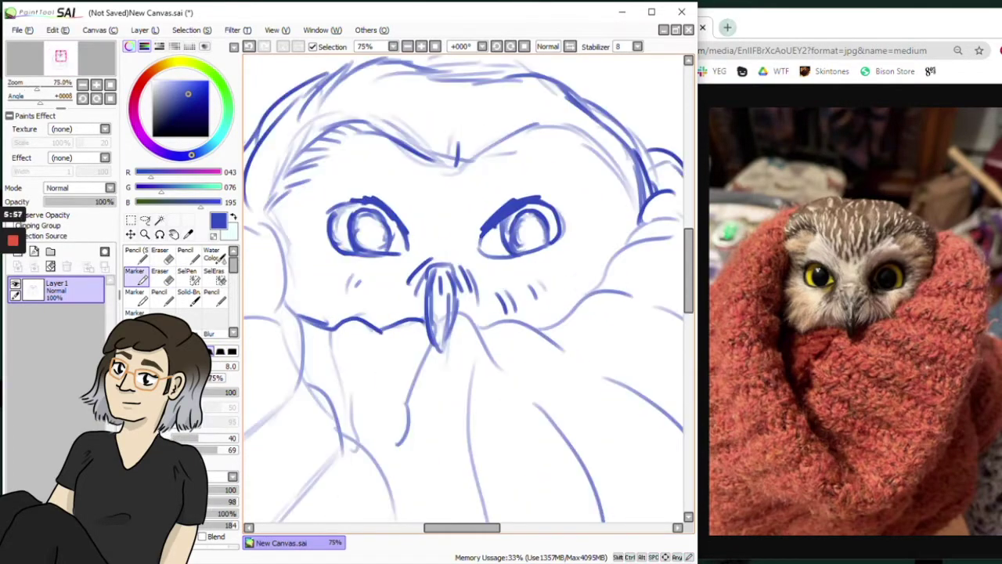
{"action": "left_click", "coordinate": [67, 202]}
{"action": "left_click_drag", "start_coordinate": [70, 108], "coordinate": [72, 132]}
{"action": "left_click", "coordinate": [858, 562]}
Step: Ink short black feather strokes between the brows, along the right brow and down the right edge of the face
{"action": "left_click_drag", "start_coordinate": [385, 138], "coordinate": [434, 164]}
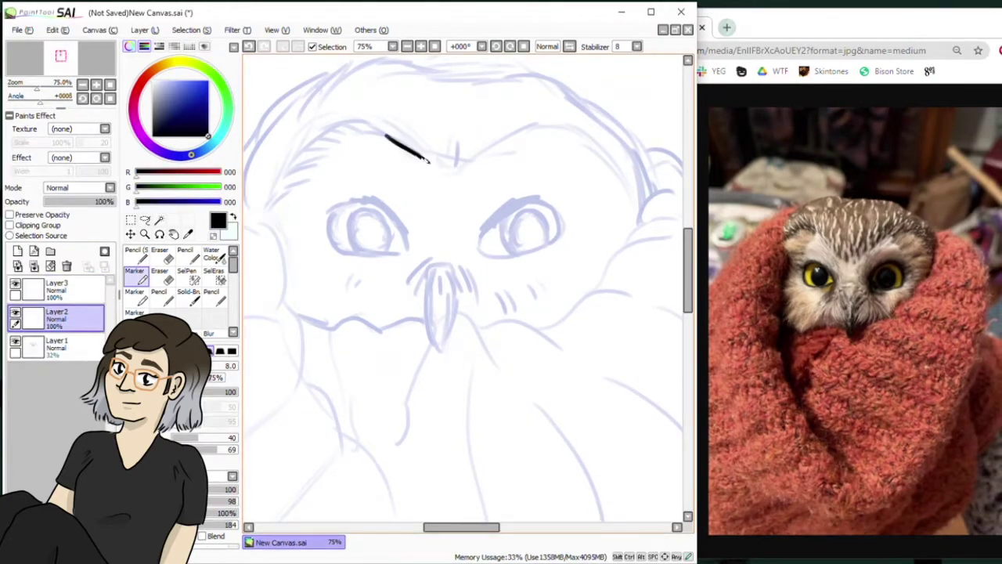
{"action": "key", "text": "ctrl+z"}
{"action": "key", "text": "ctrl+z"}
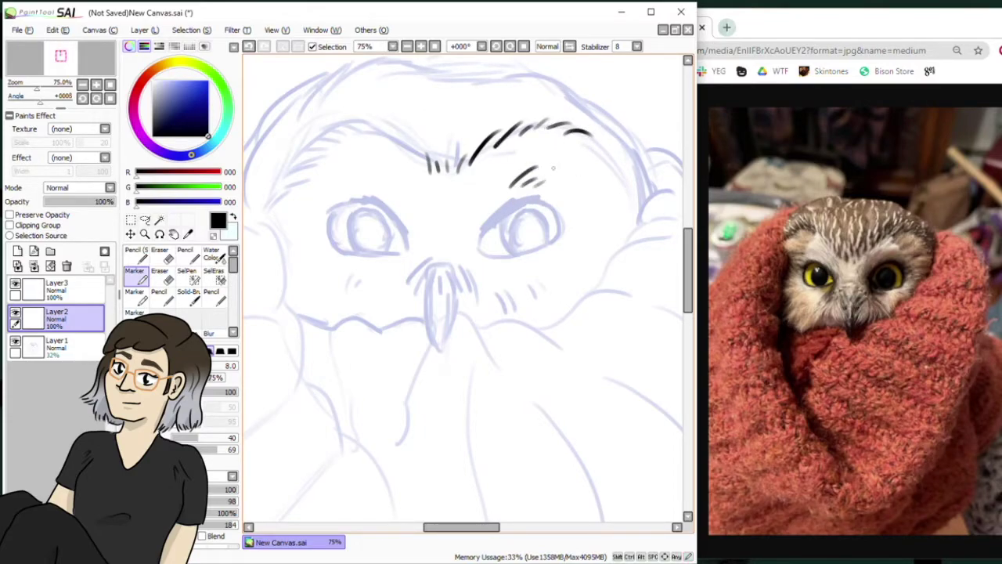
{"action": "left_click_drag", "start_coordinate": [614, 188], "coordinate": [634, 209]}
{"action": "mouse_move", "coordinate": [627, 212]}
{"action": "left_mouse_down"}
{"action": "mouse_move", "coordinate": [635, 234]}
{"action": "mouse_move", "coordinate": [556, 285]}
{"action": "left_mouse_up"}
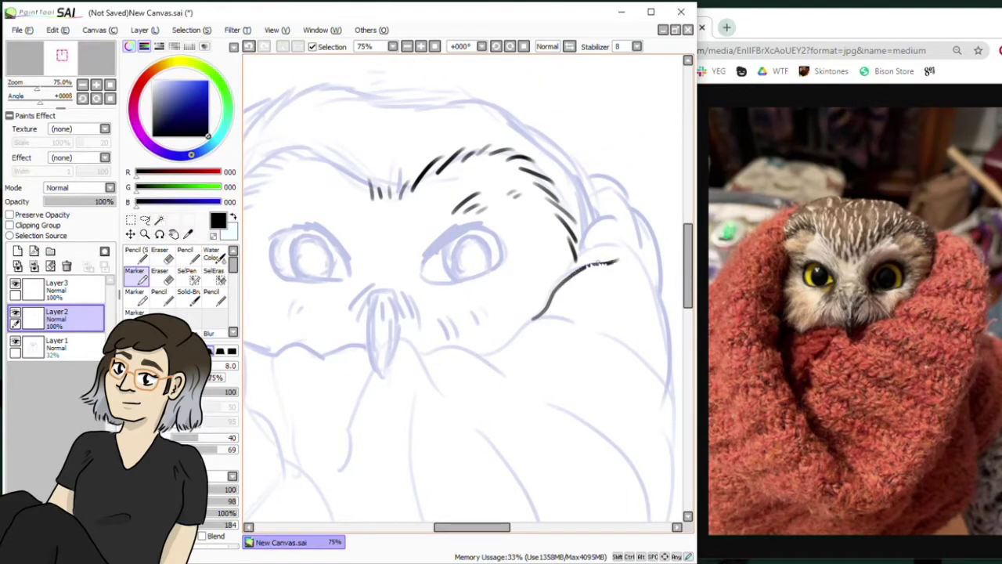
Step: Ink the blanket edges beside the right cheek and the head outline from the right side across the crown
{"action": "left_click_drag", "start_coordinate": [576, 260], "coordinate": [624, 209]}
{"action": "mouse_move", "coordinate": [423, 106]}
{"action": "left_mouse_down"}
{"action": "mouse_move", "coordinate": [513, 122]}
{"action": "mouse_move", "coordinate": [592, 210]}
{"action": "left_mouse_up"}
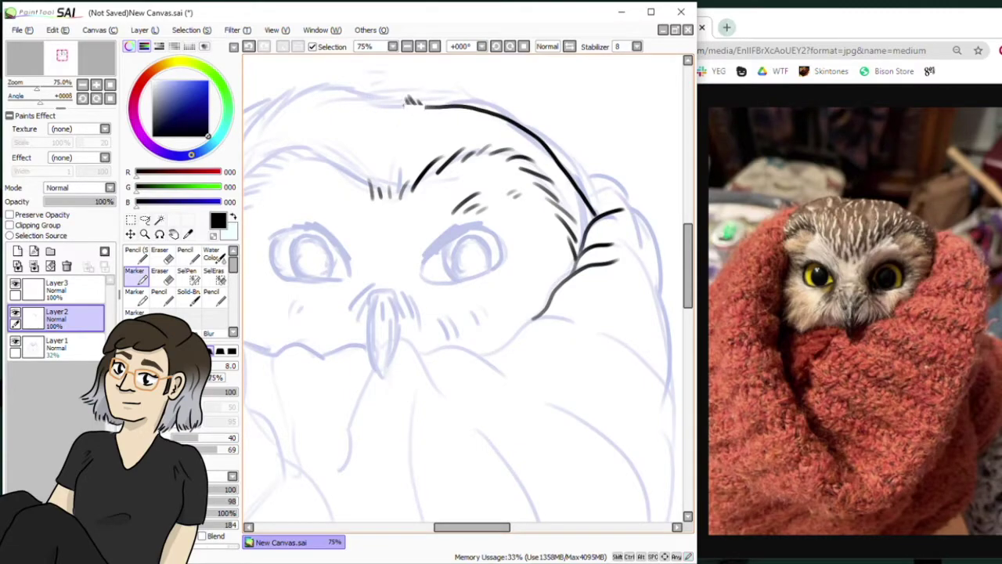
{"action": "left_click_drag", "start_coordinate": [408, 101], "coordinate": [284, 99]}
{"action": "left_click_drag", "start_coordinate": [293, 218], "coordinate": [368, 225]}
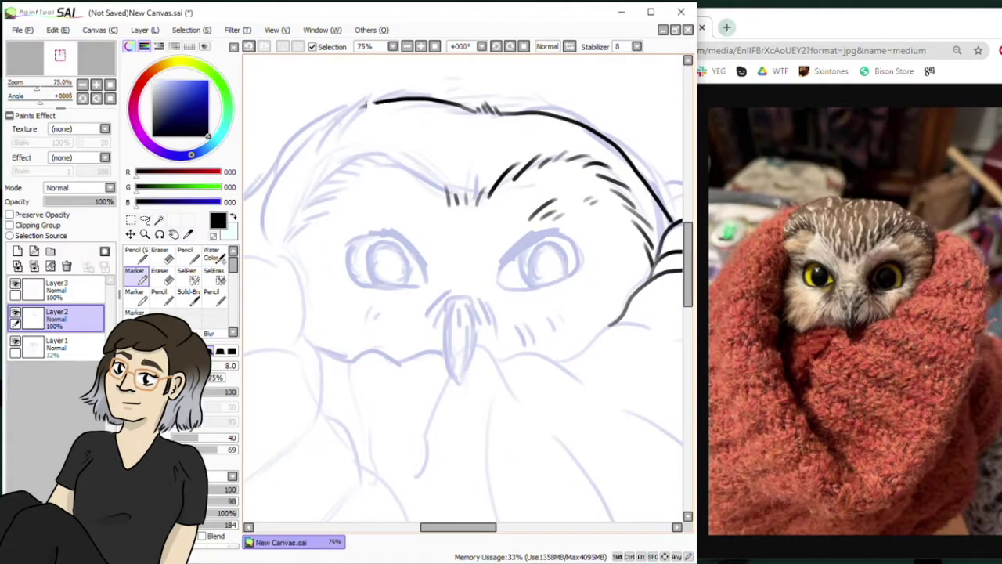
Step: Ink the left side of the head outline and the top edges of the blanket beside it, redoing uneven strokes
{"action": "key", "text": "ctrl+z"}
{"action": "mouse_move", "coordinate": [385, 101]}
{"action": "left_mouse_down"}
{"action": "mouse_move", "coordinate": [337, 115]}
{"action": "mouse_move", "coordinate": [277, 220]}
{"action": "left_mouse_up"}
{"action": "key", "text": "ctrl+z"}
{"action": "left_click_drag", "start_coordinate": [345, 110], "coordinate": [278, 175]}
{"action": "left_click_drag", "start_coordinate": [270, 223], "coordinate": [388, 153]}
{"action": "left_click_drag", "start_coordinate": [377, 118], "coordinate": [327, 182]}
{"action": "key", "text": "ctrl+z"}
{"action": "left_click_drag", "start_coordinate": [403, 82], "coordinate": [296, 226]}
{"action": "key", "text": "ctrl+z"}
{"action": "mouse_move", "coordinate": [400, 153]}
{"action": "left_mouse_down"}
{"action": "mouse_move", "coordinate": [339, 166]}
{"action": "mouse_move", "coordinate": [292, 226]}
{"action": "left_mouse_up"}
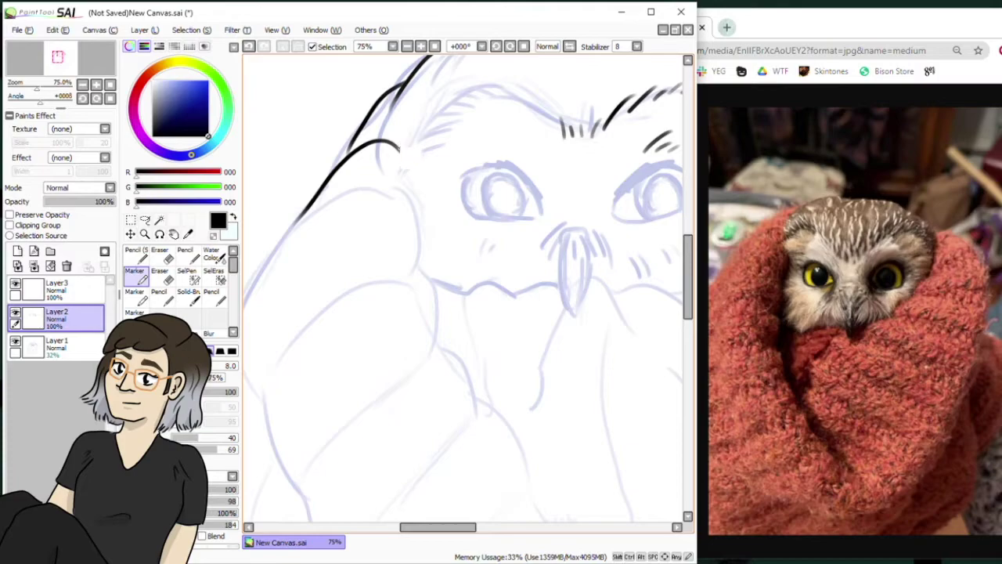
Step: Ink the blanket's inner edge down the left side of the face and the long fold lines below the beak
{"action": "key", "text": "ctrl+z"}
{"action": "mouse_move", "coordinate": [405, 85]}
{"action": "left_mouse_down"}
{"action": "mouse_move", "coordinate": [399, 214]}
{"action": "mouse_move", "coordinate": [365, 142]}
{"action": "left_mouse_up"}
{"action": "key", "text": "ctrl+z"}
{"action": "left_click_drag", "start_coordinate": [399, 98], "coordinate": [396, 150]}
{"action": "left_click_drag", "start_coordinate": [383, 97], "coordinate": [393, 116]}
{"action": "mouse_move", "coordinate": [359, 146]}
{"action": "left_mouse_down"}
{"action": "mouse_move", "coordinate": [407, 226]}
{"action": "mouse_move", "coordinate": [425, 298]}
{"action": "mouse_move", "coordinate": [414, 317]}
{"action": "left_mouse_up"}
{"action": "mouse_move", "coordinate": [415, 319]}
{"action": "left_mouse_down"}
{"action": "mouse_move", "coordinate": [323, 222]}
{"action": "mouse_move", "coordinate": [378, 286]}
{"action": "left_mouse_up"}
{"action": "mouse_move", "coordinate": [377, 286]}
{"action": "left_mouse_down"}
{"action": "mouse_move", "coordinate": [335, 270]}
{"action": "mouse_move", "coordinate": [446, 425]}
{"action": "mouse_move", "coordinate": [463, 225]}
{"action": "left_mouse_up"}
{"action": "left_click_drag", "start_coordinate": [414, 141], "coordinate": [401, 259]}
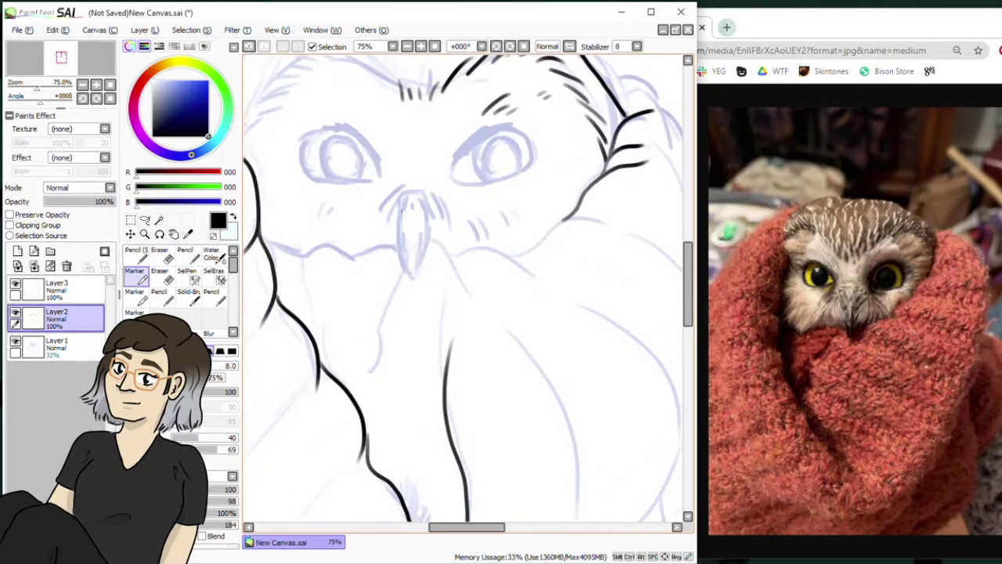
Step: Ink the beak outline and the short feather strokes around its top
{"action": "mouse_move", "coordinate": [400, 205]}
{"action": "left_mouse_down"}
{"action": "mouse_move", "coordinate": [407, 268]}
{"action": "mouse_move", "coordinate": [423, 213]}
{"action": "mouse_move", "coordinate": [423, 223]}
{"action": "left_mouse_up"}
{"action": "left_click_drag", "start_coordinate": [402, 188], "coordinate": [408, 207]}
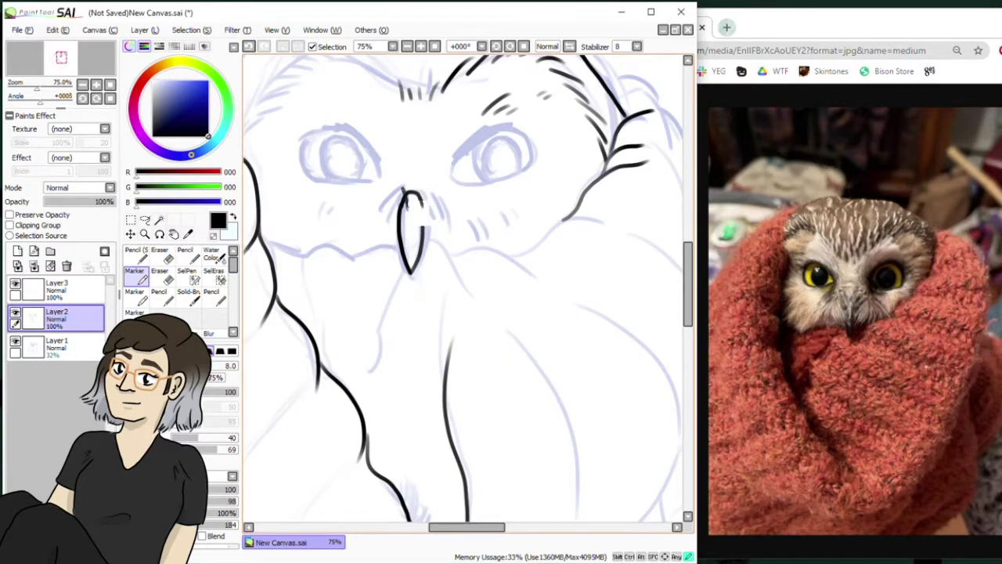
{"action": "key", "text": "ctrl+z"}
{"action": "left_click_drag", "start_coordinate": [421, 193], "coordinate": [422, 214]}
{"action": "mouse_move", "coordinate": [429, 194]}
{"action": "left_mouse_down"}
{"action": "mouse_move", "coordinate": [439, 220]}
{"action": "mouse_move", "coordinate": [387, 219]}
{"action": "left_mouse_up"}
{"action": "mouse_move", "coordinate": [392, 191]}
{"action": "left_mouse_down"}
{"action": "mouse_move", "coordinate": [372, 221]}
{"action": "mouse_move", "coordinate": [271, 246]}
{"action": "left_mouse_up"}
Step: Ink feather strokes on the left cheek and along the left brow
{"action": "left_click_drag", "start_coordinate": [273, 196], "coordinate": [260, 212]}
{"action": "mouse_move", "coordinate": [277, 216]}
{"action": "left_mouse_down"}
{"action": "mouse_move", "coordinate": [263, 234]}
{"action": "mouse_move", "coordinate": [330, 308]}
{"action": "left_mouse_up"}
{"action": "left_click_drag", "start_coordinate": [432, 178], "coordinate": [447, 197]}
{"action": "left_click_drag", "start_coordinate": [413, 160], "coordinate": [429, 178]}
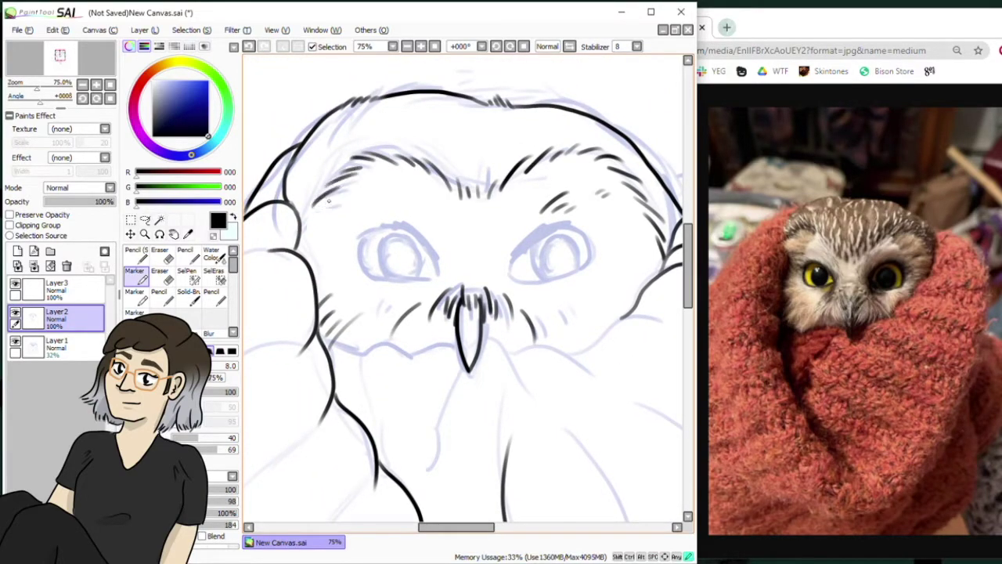
Step: Ink short feather strokes around the outer side and top of the left eye
{"action": "mouse_move", "coordinate": [346, 245]}
{"action": "left_mouse_down"}
{"action": "mouse_move", "coordinate": [334, 242]}
{"action": "mouse_move", "coordinate": [338, 249]}
{"action": "left_mouse_up"}
{"action": "left_click_drag", "start_coordinate": [346, 255], "coordinate": [330, 229]}
{"action": "mouse_move", "coordinate": [355, 233]}
{"action": "left_mouse_down"}
{"action": "mouse_move", "coordinate": [339, 221]}
{"action": "mouse_move", "coordinate": [353, 226]}
{"action": "left_mouse_up"}
{"action": "left_click_drag", "start_coordinate": [437, 248], "coordinate": [415, 202]}
{"action": "mouse_move", "coordinate": [426, 230]}
{"action": "left_mouse_down"}
{"action": "mouse_move", "coordinate": [420, 214]}
{"action": "mouse_move", "coordinate": [395, 206]}
{"action": "left_mouse_up"}
{"action": "left_click_drag", "start_coordinate": [397, 218], "coordinate": [380, 205]}
{"action": "left_click_drag", "start_coordinate": [377, 213], "coordinate": [359, 204]}
{"action": "left_click_drag", "start_coordinate": [366, 223], "coordinate": [342, 210]}
Step: Ink short feather strokes above the inner corner of the right eye, redoing the first attempts
{"action": "left_click_drag", "start_coordinate": [511, 252], "coordinate": [522, 212]}
{"action": "mouse_move", "coordinate": [526, 238]}
{"action": "left_mouse_down"}
{"action": "mouse_move", "coordinate": [536, 221]}
{"action": "mouse_move", "coordinate": [516, 232]}
{"action": "left_mouse_up"}
{"action": "key", "text": "ctrl+z"}
{"action": "key", "text": "ctrl+z"}
{"action": "key", "text": "ctrl+z"}
{"action": "mouse_move", "coordinate": [518, 246]}
{"action": "left_mouse_down"}
{"action": "mouse_move", "coordinate": [531, 208]}
{"action": "mouse_move", "coordinate": [537, 227]}
{"action": "left_mouse_up"}
{"action": "left_click_drag", "start_coordinate": [534, 237], "coordinate": [547, 225]}
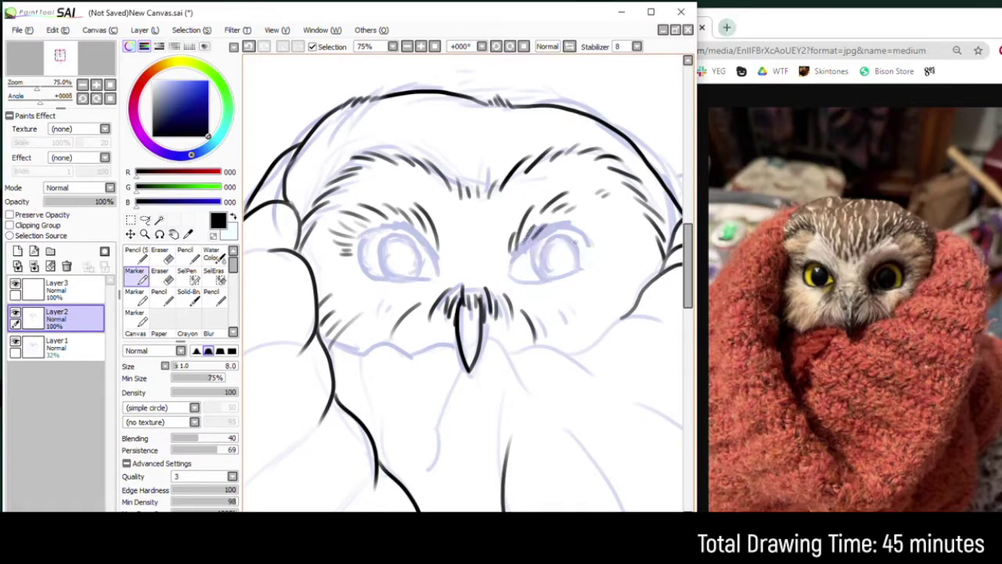
Step: Ink the right eye's outline with a thick upper lid, redoing uneven strokes
{"action": "mouse_move", "coordinate": [573, 225]}
{"action": "left_mouse_down"}
{"action": "mouse_move", "coordinate": [548, 226]}
{"action": "mouse_move", "coordinate": [511, 274]}
{"action": "left_mouse_up"}
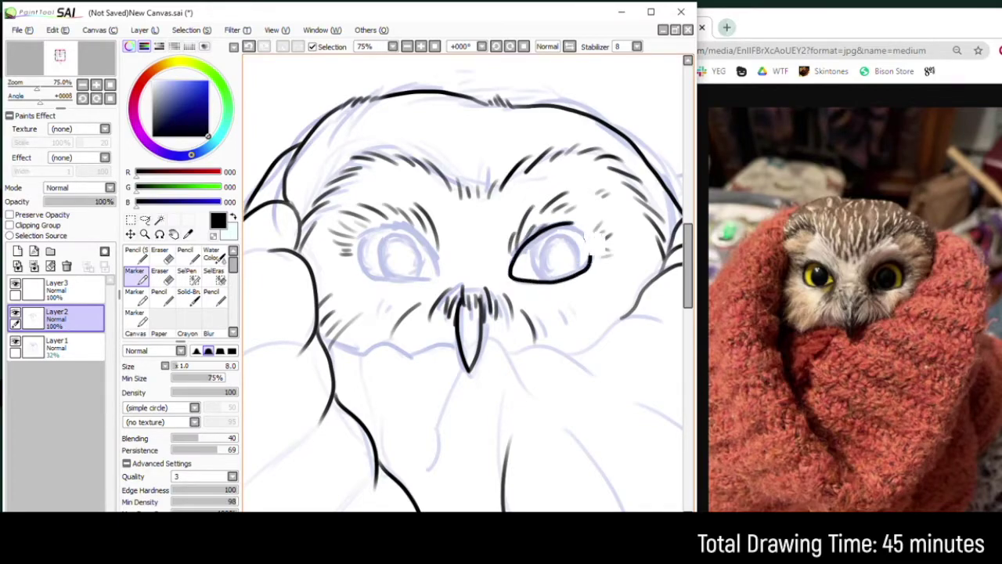
{"action": "key", "text": "ctrl+z"}
{"action": "left_click_drag", "start_coordinate": [579, 268], "coordinate": [590, 260]}
{"action": "mouse_move", "coordinate": [509, 270]}
{"action": "left_mouse_down"}
{"action": "mouse_move", "coordinate": [580, 247]}
{"action": "mouse_move", "coordinate": [535, 235]}
{"action": "mouse_move", "coordinate": [587, 250]}
{"action": "mouse_move", "coordinate": [511, 264]}
{"action": "mouse_move", "coordinate": [584, 241]}
{"action": "mouse_move", "coordinate": [591, 260]}
{"action": "mouse_move", "coordinate": [629, 283]}
{"action": "mouse_move", "coordinate": [610, 239]}
{"action": "mouse_move", "coordinate": [585, 220]}
{"action": "mouse_move", "coordinate": [627, 284]}
{"action": "left_mouse_up"}
{"action": "key", "text": "ctrl+z"}
{"action": "key", "text": "ctrl+z"}
{"action": "scroll", "coordinate": [558, 235], "scroll_direction": "up", "scroll_amount": 2}
{"action": "mouse_move", "coordinate": [581, 217]}
{"action": "left_mouse_down"}
{"action": "mouse_move", "coordinate": [541, 228]}
{"action": "mouse_move", "coordinate": [560, 220]}
{"action": "mouse_move", "coordinate": [615, 244]}
{"action": "mouse_move", "coordinate": [625, 268]}
{"action": "left_mouse_up"}
{"action": "key", "text": "ctrl+z"}
{"action": "key", "text": "ctrl+z"}
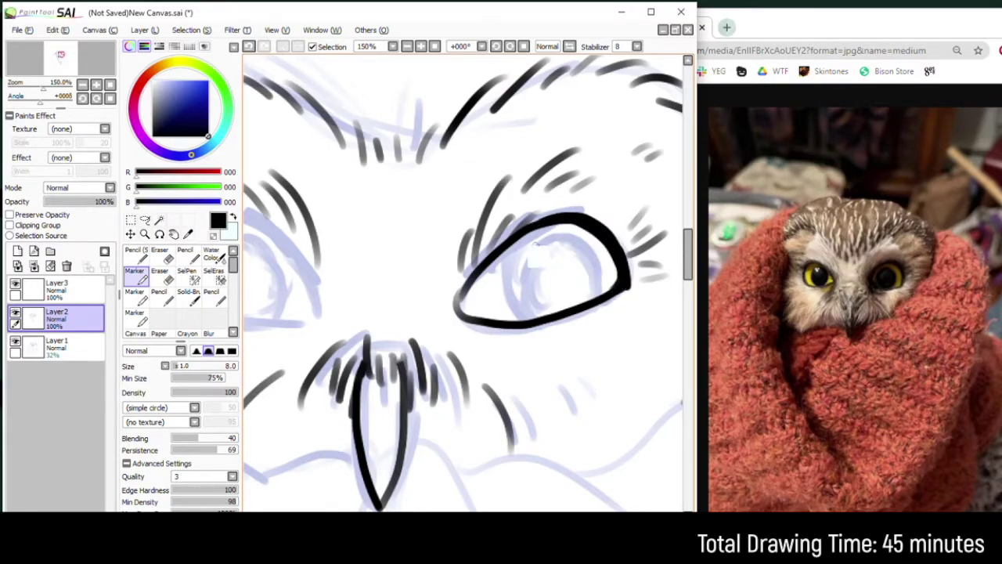
Step: Ink the inner corner and round pupil outline of the right eye, redrawing the pupil narrower
{"action": "left_click_drag", "start_coordinate": [547, 244], "coordinate": [528, 321]}
{"action": "left_click_drag", "start_coordinate": [463, 292], "coordinate": [470, 286]}
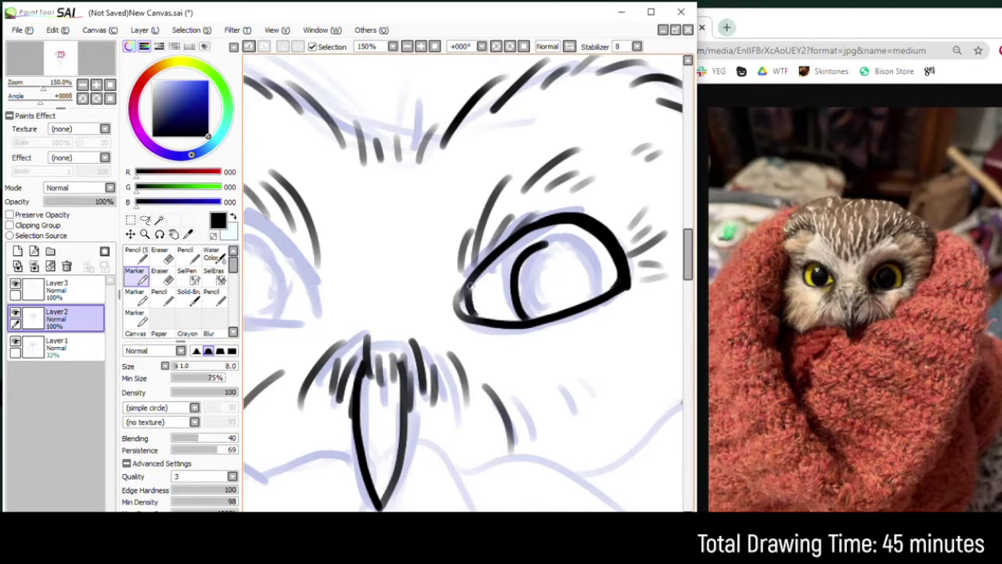
{"action": "left_click_drag", "start_coordinate": [591, 303], "coordinate": [541, 246]}
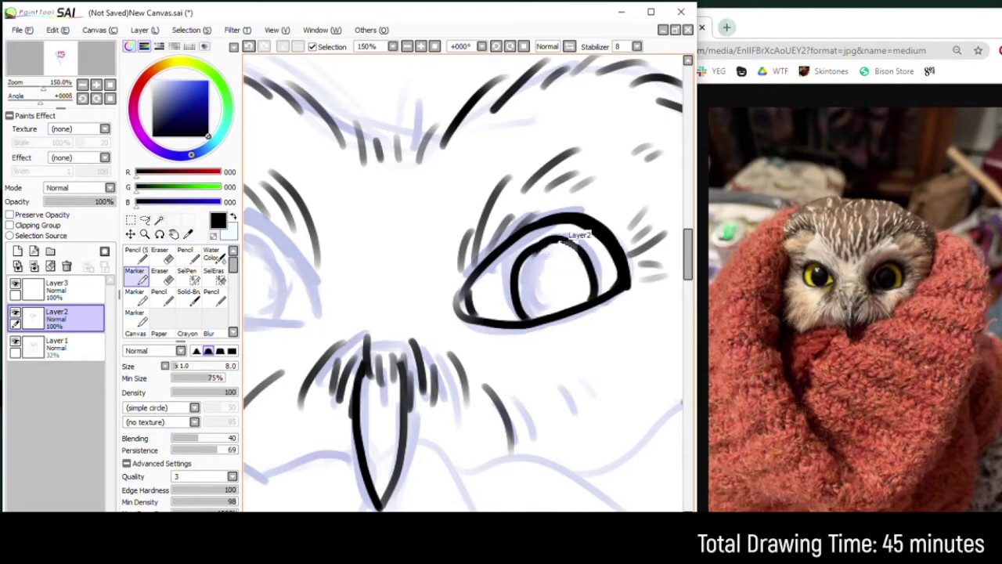
{"action": "key", "text": "ctrl+z"}
{"action": "key", "text": "ctrl+z"}
{"action": "key", "text": "e"}
{"action": "left_click_drag", "start_coordinate": [552, 246], "coordinate": [524, 298]}
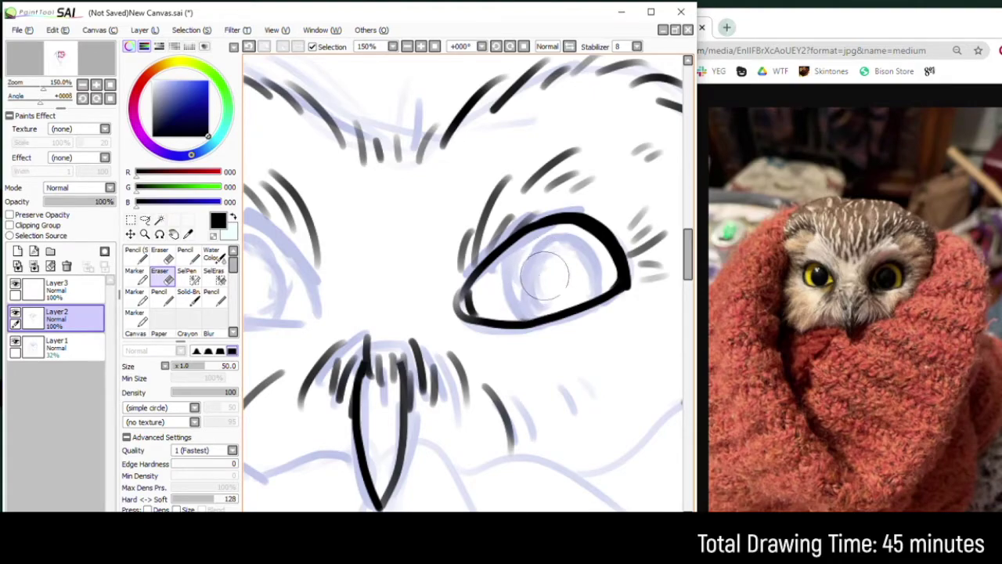
{"action": "key", "text": "m"}
{"action": "mouse_move", "coordinate": [553, 234]}
{"action": "left_mouse_down"}
{"action": "mouse_move", "coordinate": [538, 238]}
{"action": "mouse_move", "coordinate": [518, 313]}
{"action": "mouse_move", "coordinate": [586, 258]}
{"action": "mouse_move", "coordinate": [581, 307]}
{"action": "left_mouse_up"}
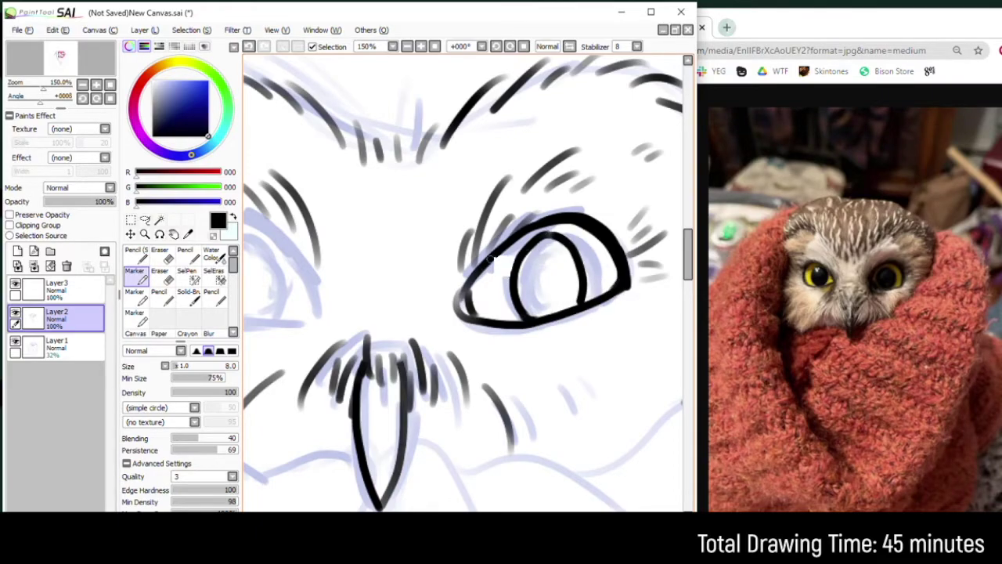
{"action": "key", "text": "a"}
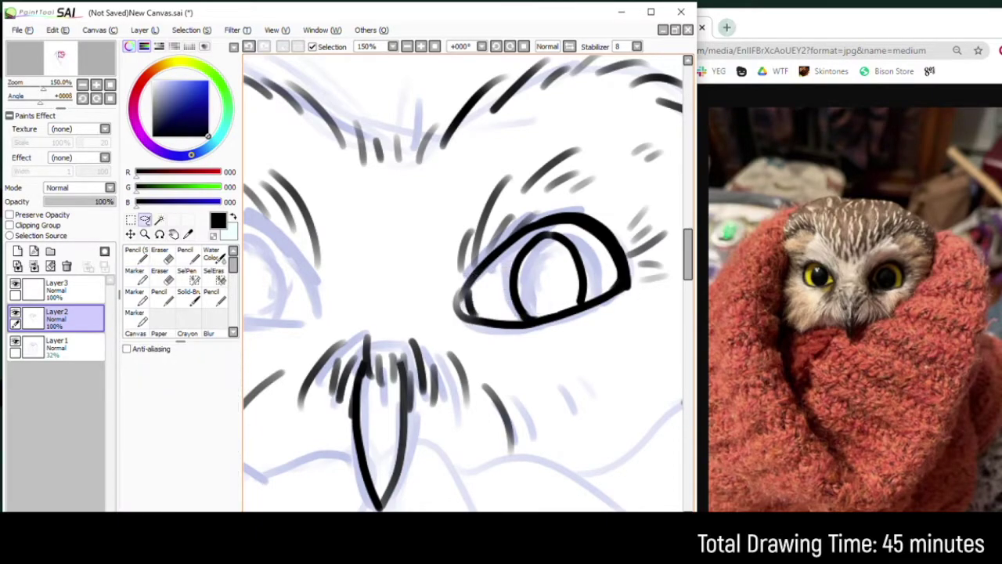
Step: Ink the left eye's outline with the marker, redoing uneven strokes
{"action": "key", "text": "Left"}
{"action": "key", "text": "n"}
{"action": "mouse_move", "coordinate": [475, 312]}
{"action": "left_mouse_down"}
{"action": "mouse_move", "coordinate": [465, 275]}
{"action": "mouse_move", "coordinate": [338, 226]}
{"action": "left_mouse_up"}
{"action": "key", "text": "ctrl+z"}
{"action": "mouse_move", "coordinate": [315, 285]}
{"action": "left_mouse_down"}
{"action": "mouse_move", "coordinate": [311, 250]}
{"action": "mouse_move", "coordinate": [470, 305]}
{"action": "mouse_move", "coordinate": [477, 319]}
{"action": "mouse_move", "coordinate": [388, 332]}
{"action": "mouse_move", "coordinate": [454, 334]}
{"action": "mouse_move", "coordinate": [362, 322]}
{"action": "mouse_move", "coordinate": [474, 327]}
{"action": "left_mouse_up"}
{"action": "key", "text": "ctrl+z"}
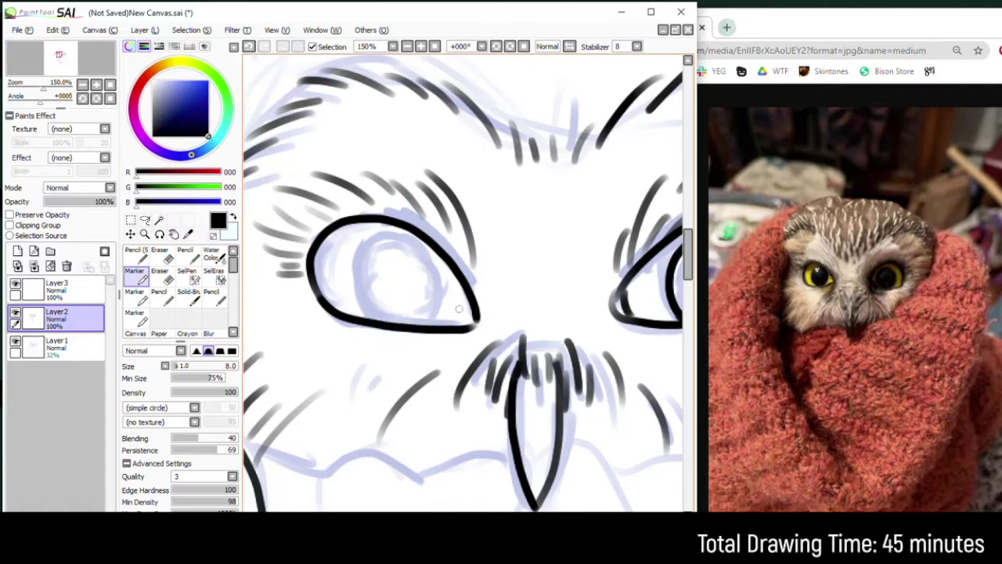
Step: Ink the round pupil outline inside the left eye
{"action": "left_click_drag", "start_coordinate": [384, 232], "coordinate": [375, 323]}
{"action": "mouse_move", "coordinate": [386, 233]}
{"action": "left_mouse_down"}
{"action": "mouse_move", "coordinate": [423, 262]}
{"action": "mouse_move", "coordinate": [435, 321]}
{"action": "mouse_move", "coordinate": [406, 238]}
{"action": "mouse_move", "coordinate": [420, 324]}
{"action": "left_mouse_up"}
{"action": "key", "text": "ctrl+z"}
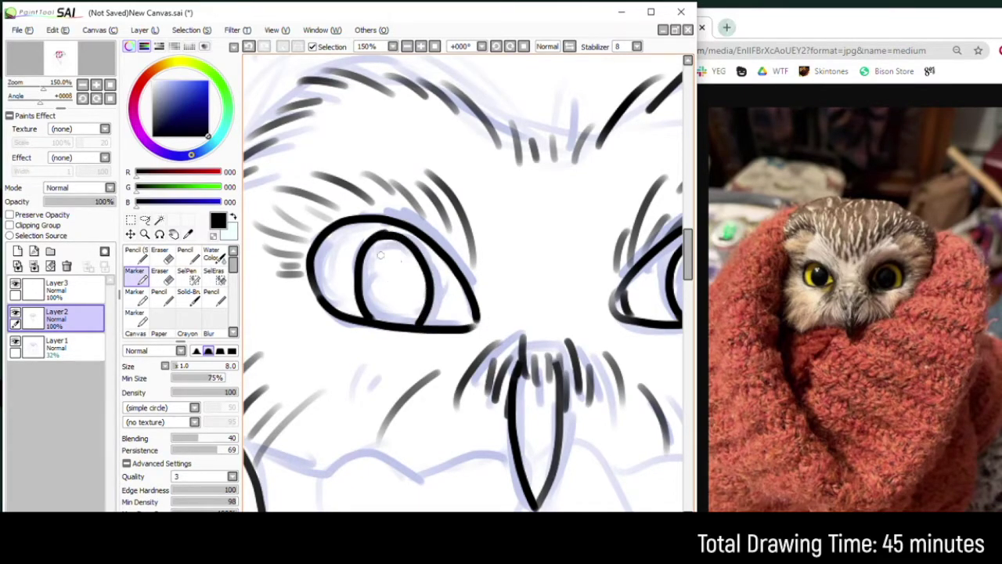
{"action": "mouse_move", "coordinate": [340, 236]}
{"action": "left_mouse_down"}
{"action": "mouse_move", "coordinate": [320, 289]}
{"action": "mouse_move", "coordinate": [355, 319]}
{"action": "left_mouse_up"}
{"action": "mouse_move", "coordinate": [322, 254]}
{"action": "left_mouse_down"}
{"action": "mouse_move", "coordinate": [362, 227]}
{"action": "mouse_move", "coordinate": [396, 223]}
{"action": "mouse_move", "coordinate": [430, 244]}
{"action": "left_mouse_up"}
{"action": "key", "text": "ctrl+z"}
{"action": "scroll", "coordinate": [404, 306], "scroll_direction": "down", "scroll_amount": 2}
{"action": "scroll", "coordinate": [533, 265], "scroll_direction": "up", "scroll_amount": 4}
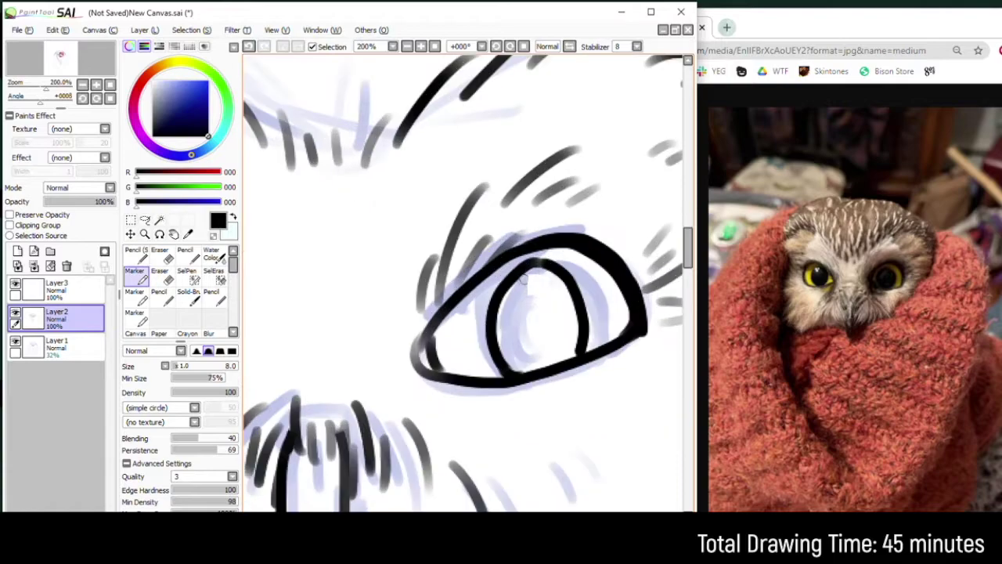
Step: Reshape the pupil outline inside the right eye, trimming the uneven ink with the eraser reduced to size 2.3
{"action": "mouse_move", "coordinate": [527, 262]}
{"action": "left_mouse_down"}
{"action": "mouse_move", "coordinate": [588, 286]}
{"action": "mouse_move", "coordinate": [592, 403]}
{"action": "mouse_move", "coordinate": [618, 358]}
{"action": "mouse_move", "coordinate": [606, 313]}
{"action": "mouse_move", "coordinate": [501, 305]}
{"action": "mouse_move", "coordinate": [517, 276]}
{"action": "mouse_move", "coordinate": [469, 345]}
{"action": "mouse_move", "coordinate": [466, 373]}
{"action": "left_mouse_up"}
{"action": "key", "text": "e"}
{"action": "key", "text": "["}
{"action": "key", "text": "["}
{"action": "key", "text": "["}
{"action": "key", "text": "["}
{"action": "key", "text": "["}
{"action": "key", "text": "["}
{"action": "key", "text": "["}
{"action": "key", "text": "["}
{"action": "key", "text": "["}
{"action": "key", "text": "["}
{"action": "key", "text": "["}
{"action": "key", "text": "["}
{"action": "key", "text": "["}
{"action": "key", "text": "["}
{"action": "key", "text": "["}
{"action": "key", "text": "["}
{"action": "left_click_drag", "start_coordinate": [526, 258], "coordinate": [606, 294]}
{"action": "mouse_move", "coordinate": [560, 264]}
{"action": "left_mouse_down"}
{"action": "mouse_move", "coordinate": [516, 270]}
{"action": "mouse_move", "coordinate": [591, 307]}
{"action": "mouse_move", "coordinate": [609, 356]}
{"action": "left_mouse_up"}
Step: Redraw the right eye's pupil edge with the marker and fill the pupil solid black
{"action": "key", "text": "b"}
{"action": "mouse_move", "coordinate": [570, 278]}
{"action": "left_mouse_down"}
{"action": "mouse_move", "coordinate": [609, 365]}
{"action": "mouse_move", "coordinate": [588, 289]}
{"action": "mouse_move", "coordinate": [532, 268]}
{"action": "left_mouse_up"}
{"action": "mouse_move", "coordinate": [584, 385]}
{"action": "left_mouse_down"}
{"action": "mouse_move", "coordinate": [522, 419]}
{"action": "mouse_move", "coordinate": [513, 333]}
{"action": "mouse_move", "coordinate": [489, 375]}
{"action": "mouse_move", "coordinate": [517, 416]}
{"action": "mouse_move", "coordinate": [588, 384]}
{"action": "mouse_move", "coordinate": [591, 398]}
{"action": "mouse_move", "coordinate": [579, 336]}
{"action": "mouse_move", "coordinate": [522, 322]}
{"action": "mouse_move", "coordinate": [494, 298]}
{"action": "left_mouse_up"}
{"action": "scroll", "coordinate": [501, 352], "scroll_direction": "down", "scroll_amount": 4}
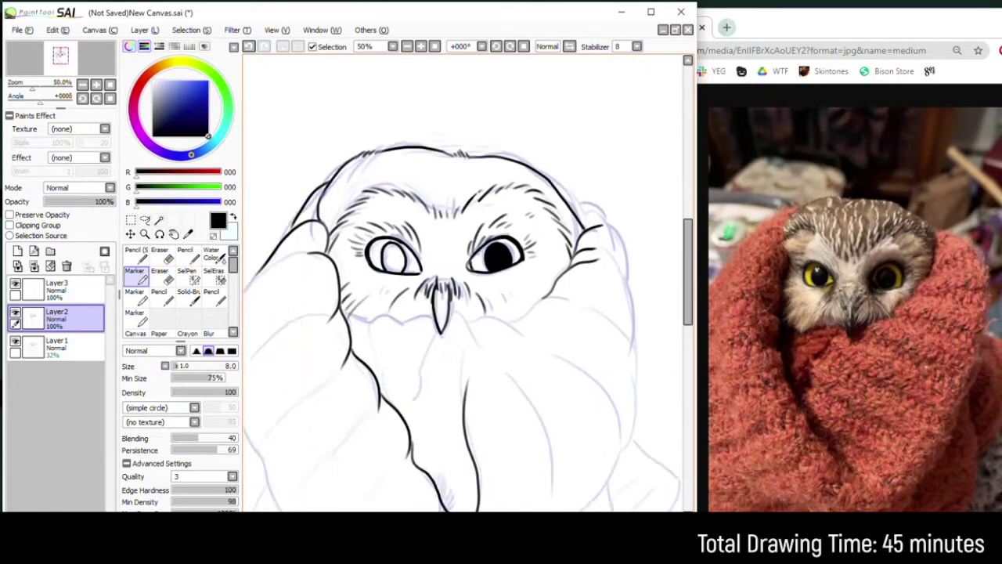
Step: Fill the left eye's pupil and the owl's beak with solid black, leaving light streaks at the beak's base
{"action": "scroll", "coordinate": [474, 265], "scroll_direction": "up", "scroll_amount": 2}
{"action": "mouse_move", "coordinate": [349, 227]}
{"action": "left_mouse_down"}
{"action": "mouse_move", "coordinate": [351, 235]}
{"action": "mouse_move", "coordinate": [344, 202]}
{"action": "mouse_move", "coordinate": [327, 235]}
{"action": "mouse_move", "coordinate": [344, 262]}
{"action": "mouse_move", "coordinate": [333, 247]}
{"action": "mouse_move", "coordinate": [361, 252]}
{"action": "mouse_move", "coordinate": [374, 212]}
{"action": "mouse_move", "coordinate": [349, 201]}
{"action": "left_mouse_up"}
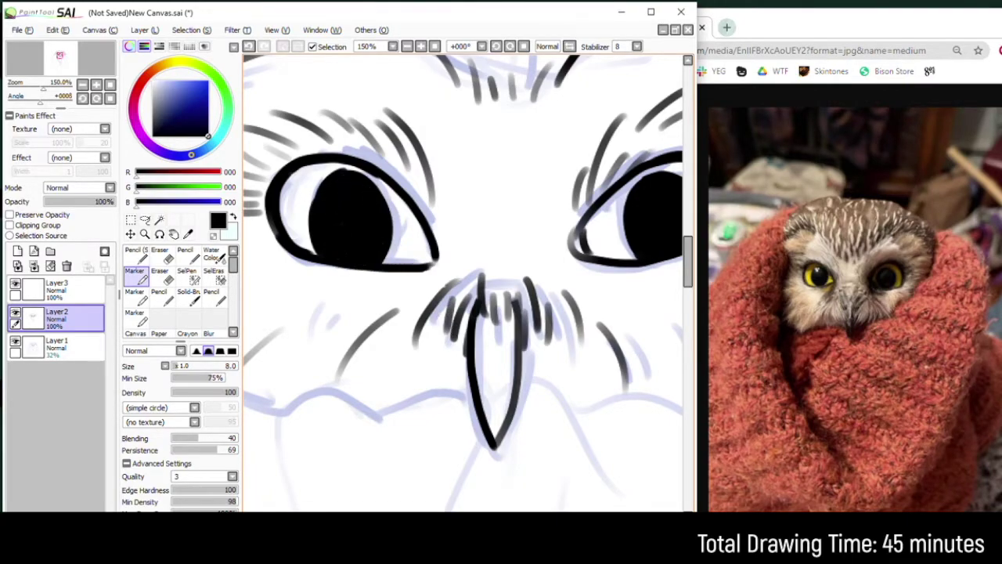
{"action": "left_click_drag", "start_coordinate": [562, 324], "coordinate": [477, 194]}
{"action": "mouse_move", "coordinate": [395, 223]}
{"action": "left_mouse_down"}
{"action": "mouse_move", "coordinate": [399, 289]}
{"action": "mouse_move", "coordinate": [427, 266]}
{"action": "mouse_move", "coordinate": [431, 205]}
{"action": "mouse_move", "coordinate": [398, 215]}
{"action": "mouse_move", "coordinate": [415, 243]}
{"action": "mouse_move", "coordinate": [411, 266]}
{"action": "mouse_move", "coordinate": [401, 252]}
{"action": "mouse_move", "coordinate": [419, 293]}
{"action": "mouse_move", "coordinate": [410, 315]}
{"action": "mouse_move", "coordinate": [422, 250]}
{"action": "left_mouse_up"}
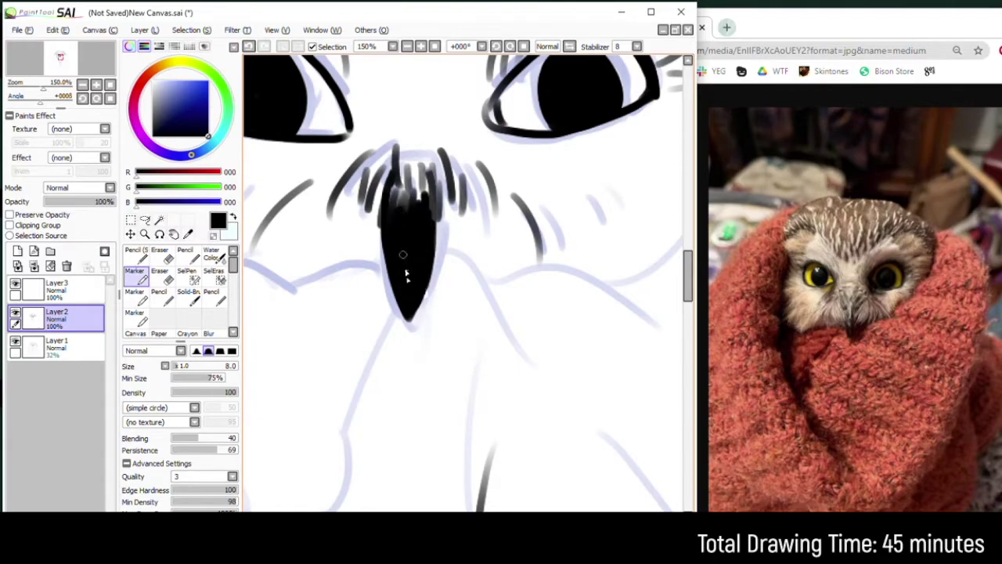
Step: Darken the lower tip of the blanket's central opening with short hatching strokes
{"action": "scroll", "coordinate": [405, 267], "scroll_direction": "down", "scroll_amount": 3}
{"action": "scroll", "coordinate": [338, 251], "scroll_direction": "down", "scroll_amount": 2}
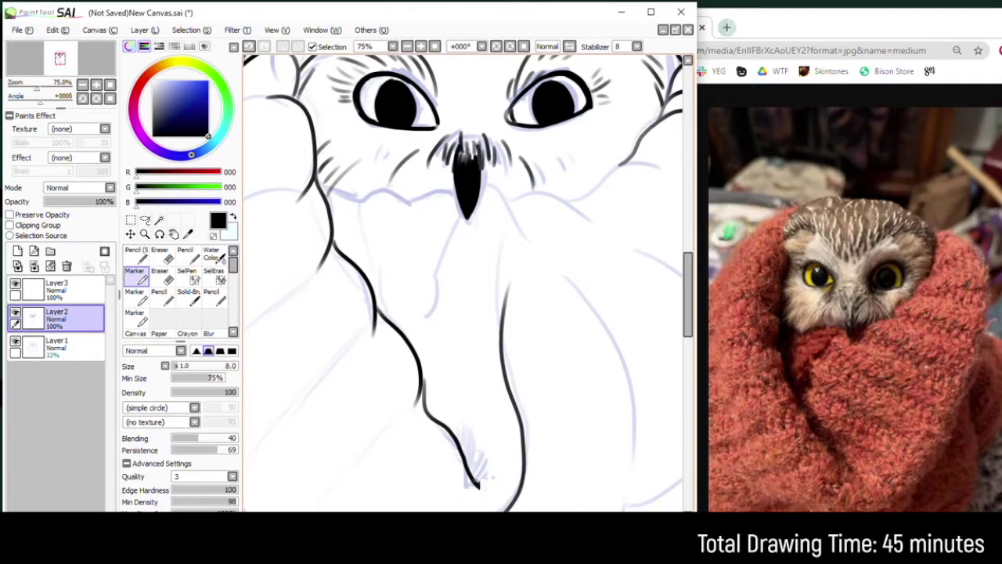
{"action": "left_click_drag", "start_coordinate": [471, 467], "coordinate": [488, 483]}
{"action": "mouse_move", "coordinate": [466, 449]}
{"action": "left_mouse_down"}
{"action": "mouse_move", "coordinate": [448, 428]}
{"action": "mouse_move", "coordinate": [474, 457]}
{"action": "left_mouse_up"}
Step: Ink the blanket's wavy edge from the left fold to the beak and the short crease below it, redoing the first stroke
{"action": "left_click_drag", "start_coordinate": [464, 391], "coordinate": [483, 437]}
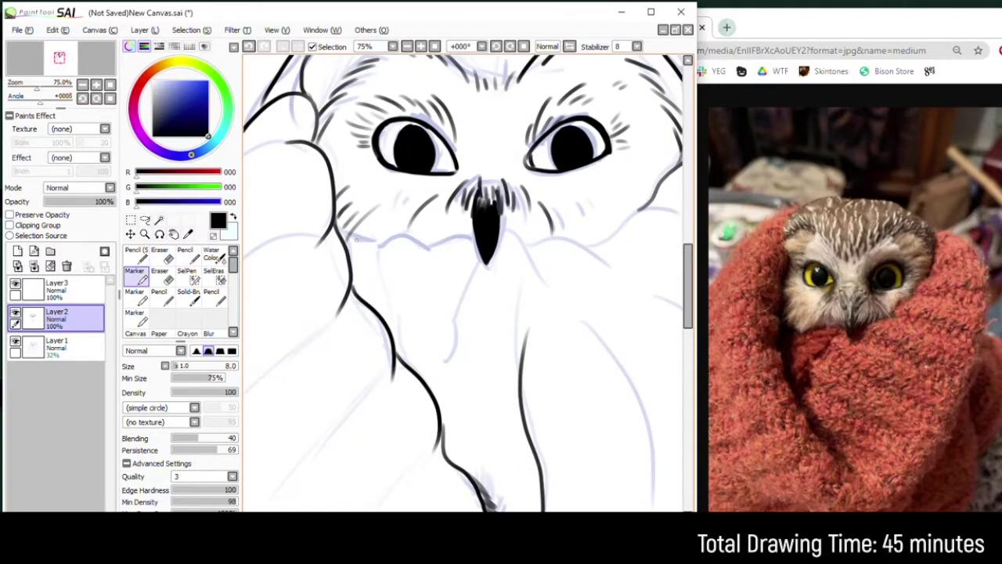
{"action": "left_click_drag", "start_coordinate": [341, 238], "coordinate": [350, 263]}
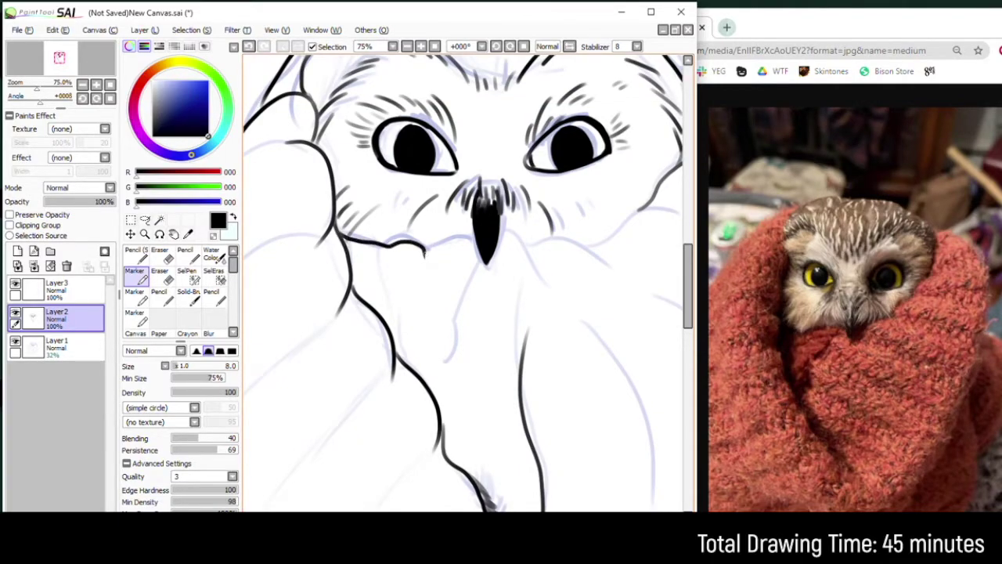
{"action": "key", "text": "ctrl+z"}
{"action": "mouse_move", "coordinate": [340, 235]}
{"action": "left_mouse_down"}
{"action": "mouse_move", "coordinate": [474, 244]}
{"action": "mouse_move", "coordinate": [429, 345]}
{"action": "left_mouse_up"}
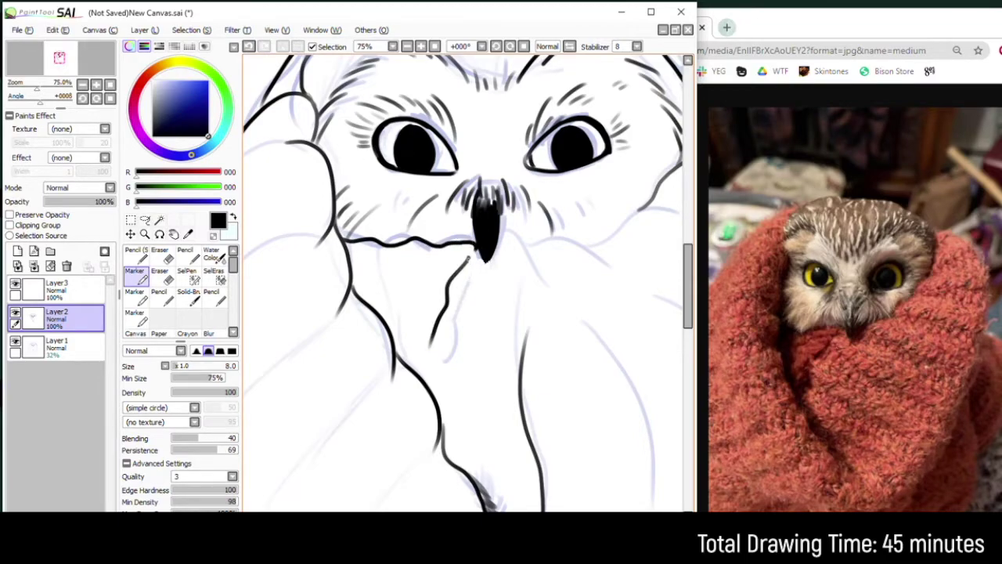
Step: Ink the blanket's edge and overlapping creases to the right of the beak, undoing uneven strokes
{"action": "left_click_drag", "start_coordinate": [501, 232], "coordinate": [567, 285]}
{"action": "key", "text": "ctrl+z"}
{"action": "mouse_move", "coordinate": [499, 243]}
{"action": "left_mouse_down"}
{"action": "mouse_move", "coordinate": [547, 274]}
{"action": "mouse_move", "coordinate": [523, 242]}
{"action": "mouse_move", "coordinate": [543, 256]}
{"action": "mouse_move", "coordinate": [577, 247]}
{"action": "mouse_move", "coordinate": [621, 254]}
{"action": "mouse_move", "coordinate": [546, 261]}
{"action": "mouse_move", "coordinate": [616, 259]}
{"action": "mouse_move", "coordinate": [534, 227]}
{"action": "mouse_move", "coordinate": [541, 298]}
{"action": "left_mouse_up"}
{"action": "key", "text": "ctrl+z"}
{"action": "key", "text": "ctrl+z"}
{"action": "key", "text": "ctrl+z"}
Step: Ink the curved fold line across the blanket's right shoulder, redrawing it until the curve is smooth
{"action": "left_click_drag", "start_coordinate": [474, 190], "coordinate": [553, 280]}
{"action": "key", "text": "ctrl+z"}
{"action": "key", "text": "ctrl+z"}
{"action": "key", "text": "ctrl+z"}
{"action": "mouse_move", "coordinate": [470, 184]}
{"action": "left_mouse_down"}
{"action": "mouse_move", "coordinate": [537, 304]}
{"action": "mouse_move", "coordinate": [547, 274]}
{"action": "left_mouse_up"}
Step: Ink the blanket's bulging outer contour right of the owl's head and add short knit marks on that shoulder
{"action": "mouse_move", "coordinate": [504, 198]}
{"action": "left_mouse_down"}
{"action": "mouse_move", "coordinate": [500, 290]}
{"action": "mouse_move", "coordinate": [536, 302]}
{"action": "left_mouse_up"}
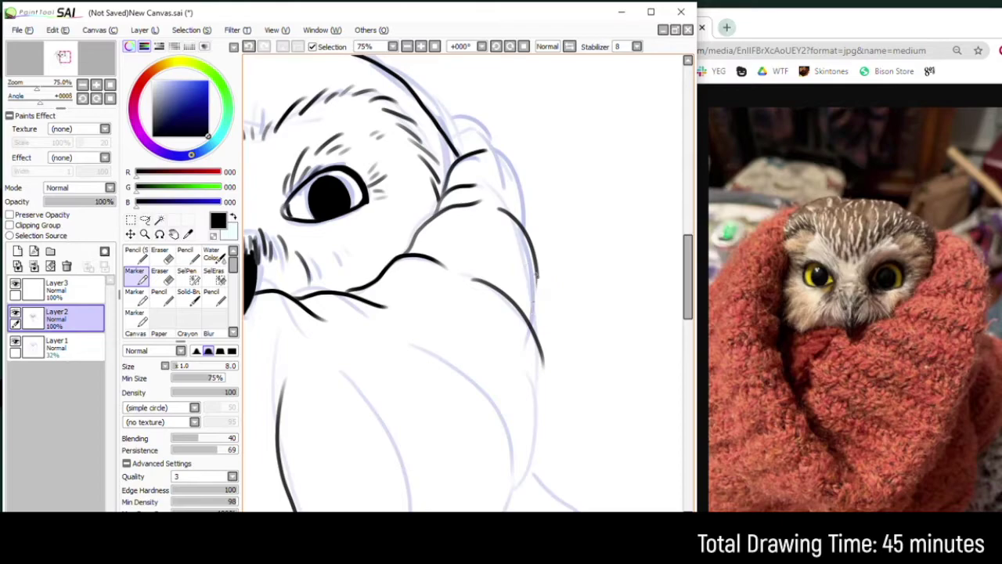
{"action": "mouse_move", "coordinate": [479, 150]}
{"action": "left_mouse_down"}
{"action": "mouse_move", "coordinate": [515, 171]}
{"action": "mouse_move", "coordinate": [528, 239]}
{"action": "left_mouse_up"}
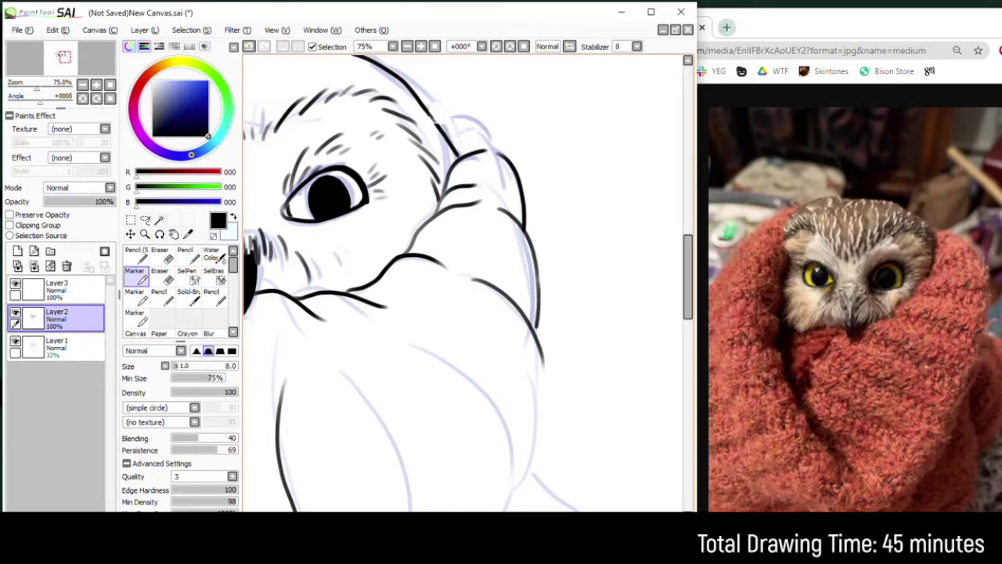
{"action": "mouse_move", "coordinate": [429, 109]}
{"action": "left_mouse_down"}
{"action": "mouse_move", "coordinate": [481, 130]}
{"action": "mouse_move", "coordinate": [513, 192]}
{"action": "left_mouse_up"}
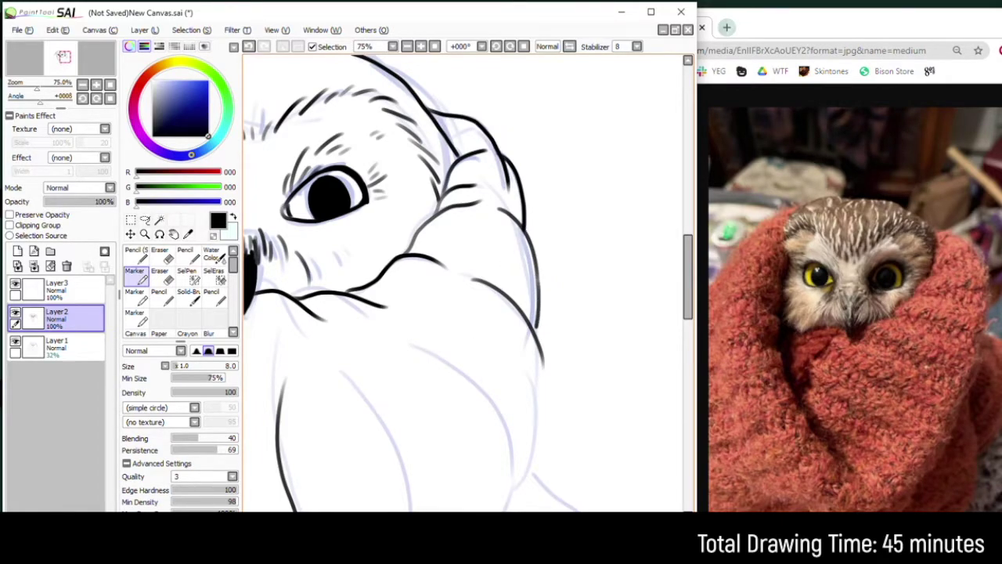
{"action": "left_click_drag", "start_coordinate": [492, 285], "coordinate": [517, 212]}
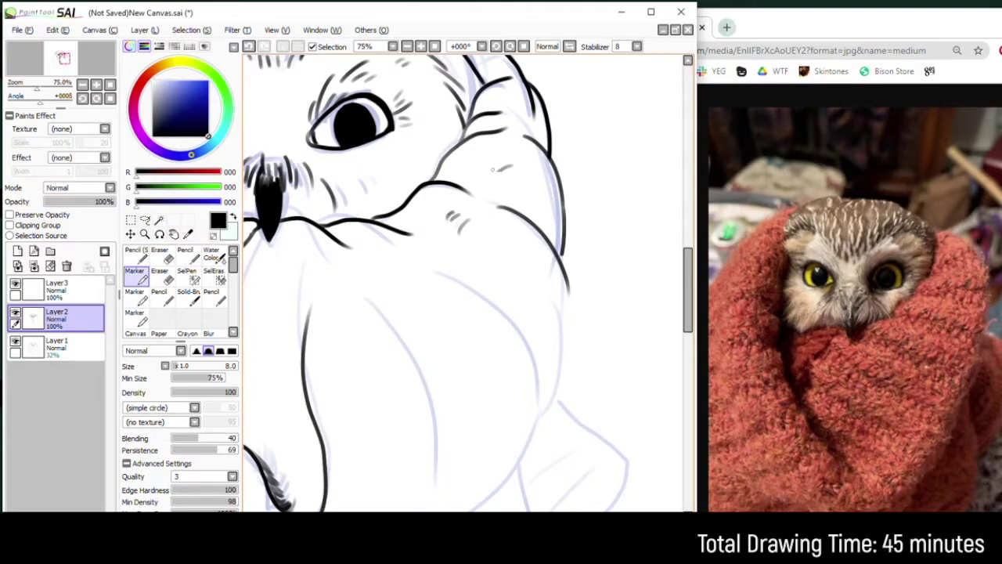
{"action": "scroll", "coordinate": [522, 218], "scroll_direction": "down", "scroll_amount": 3}
{"action": "left_click_drag", "start_coordinate": [382, 173], "coordinate": [420, 222]}
Step: Select the upper part of the right eye and free-deform it so its inner side sits higher, then deselect
{"action": "scroll", "coordinate": [462, 182], "scroll_direction": "up", "scroll_amount": 4}
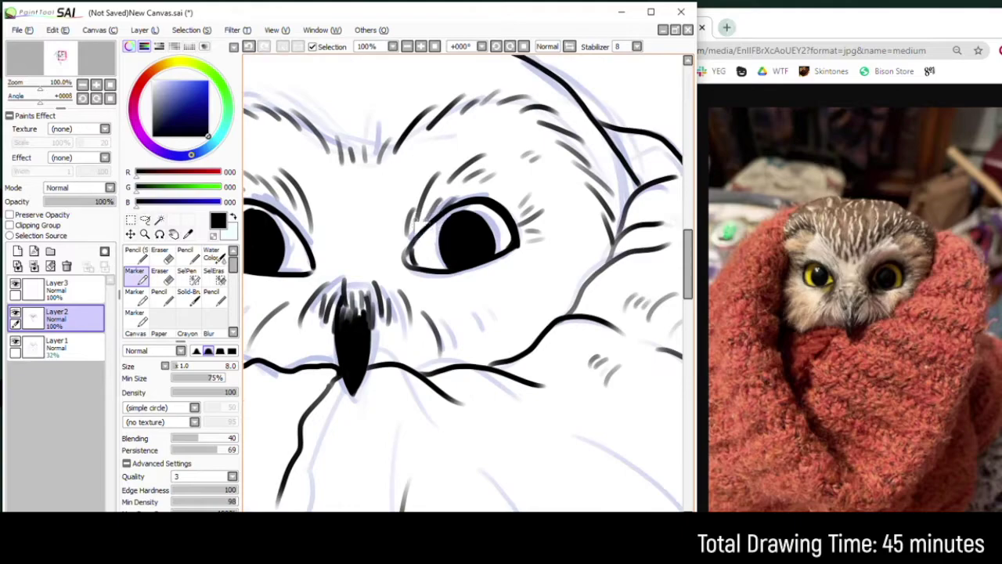
{"action": "key", "text": "l"}
{"action": "mouse_move", "coordinate": [472, 210]}
{"action": "left_mouse_down"}
{"action": "mouse_move", "coordinate": [521, 249]}
{"action": "mouse_move", "coordinate": [478, 193]}
{"action": "mouse_move", "coordinate": [447, 197]}
{"action": "mouse_move", "coordinate": [401, 253]}
{"action": "left_mouse_up"}
{"action": "key", "text": "ctrl+t"}
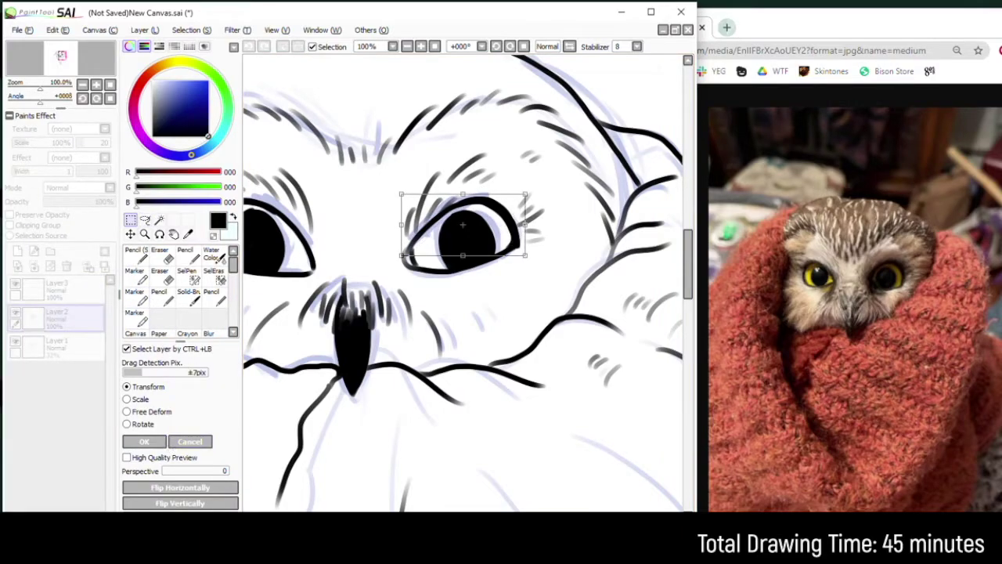
{"action": "left_click", "coordinate": [127, 412]}
{"action": "left_click_drag", "start_coordinate": [525, 194], "coordinate": [525, 189]}
{"action": "left_click_drag", "start_coordinate": [401, 194], "coordinate": [399, 182]}
{"action": "left_click_drag", "start_coordinate": [525, 189], "coordinate": [527, 193]}
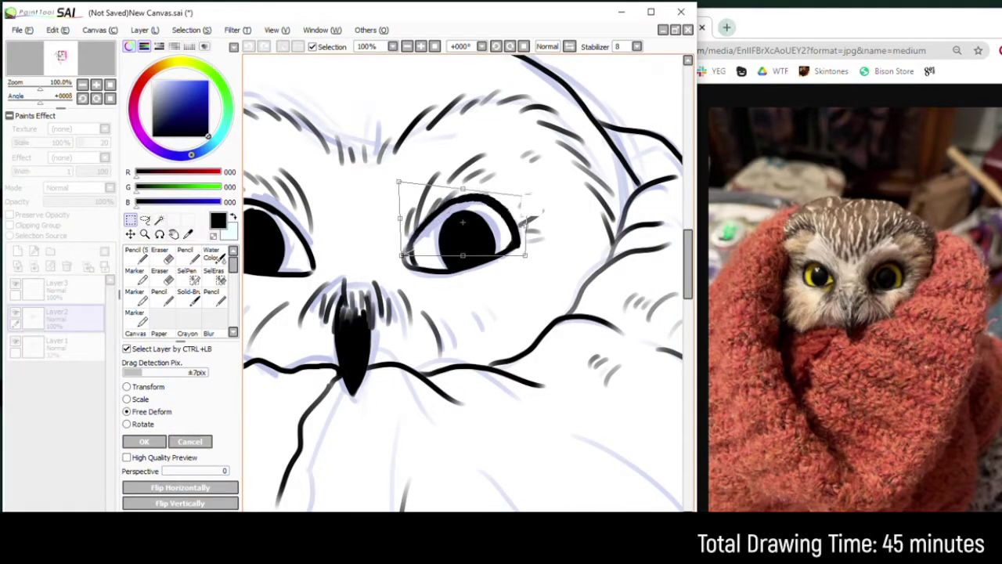
{"action": "key", "text": "Return"}
{"action": "key", "text": "ctrl+d"}
Step: Touch up the ink at the right eye's inner corner with the marker and eraser
{"action": "key", "text": "b"}
{"action": "scroll", "coordinate": [409, 257], "scroll_direction": "up", "scroll_amount": 2}
{"action": "mouse_move", "coordinate": [410, 235]}
{"action": "left_mouse_down"}
{"action": "mouse_move", "coordinate": [416, 268]}
{"action": "mouse_move", "coordinate": [399, 264]}
{"action": "left_mouse_up"}
{"action": "key", "text": "e"}
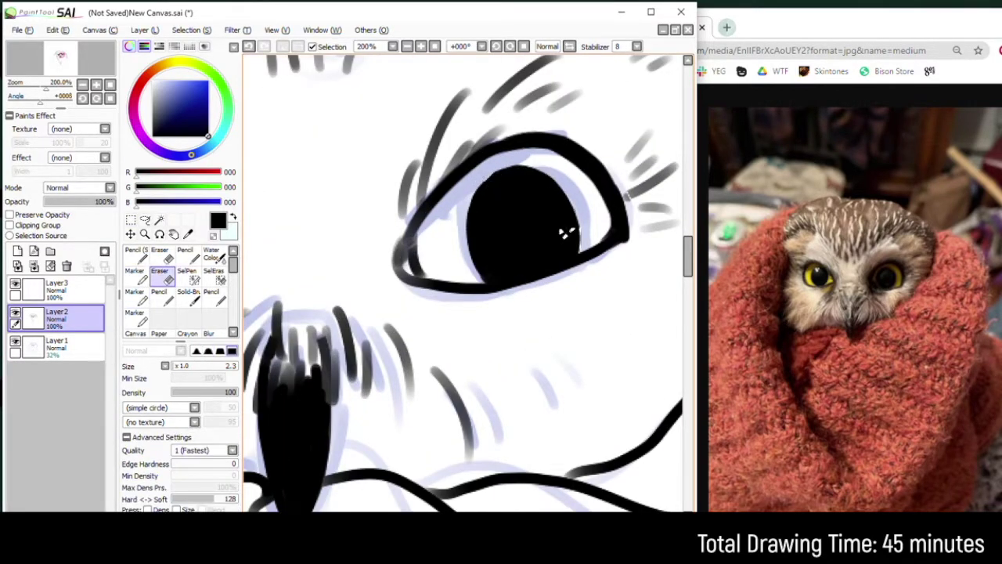
{"action": "key", "text": "b"}
Step: Ink the rounded outer contour of the large left blanket fold and the diagonal creases across it
{"action": "scroll", "coordinate": [407, 178], "scroll_direction": "down", "scroll_amount": 4}
{"action": "left_click_drag", "start_coordinate": [386, 189], "coordinate": [499, 135]}
{"action": "mouse_move", "coordinate": [396, 125]}
{"action": "left_mouse_down"}
{"action": "mouse_move", "coordinate": [351, 173]}
{"action": "mouse_move", "coordinate": [331, 221]}
{"action": "mouse_move", "coordinate": [352, 295]}
{"action": "mouse_move", "coordinate": [350, 265]}
{"action": "mouse_move", "coordinate": [437, 406]}
{"action": "mouse_move", "coordinate": [412, 382]}
{"action": "mouse_move", "coordinate": [490, 443]}
{"action": "mouse_move", "coordinate": [576, 397]}
{"action": "left_mouse_up"}
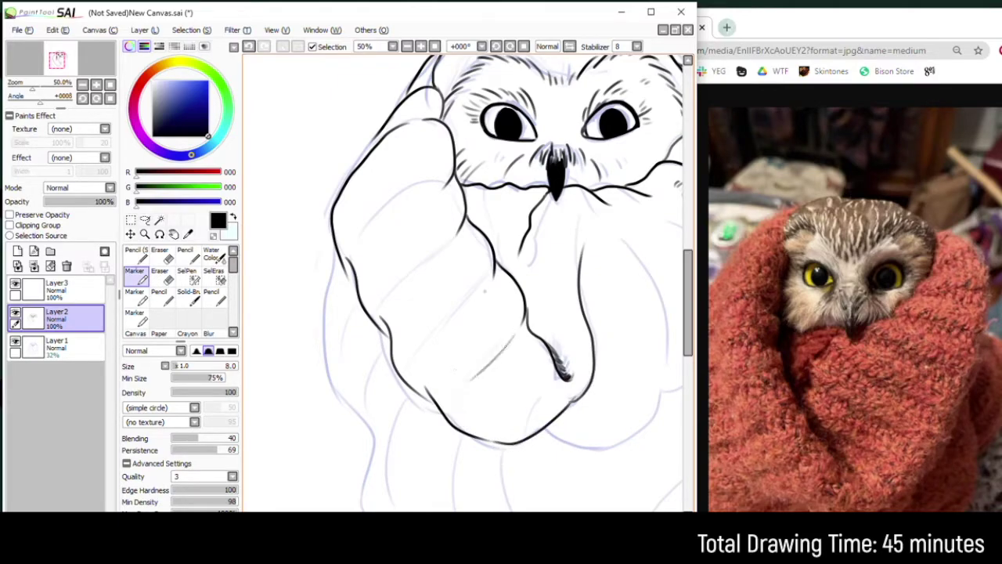
Step: Add short knit-texture marks on the left blanket fold and on the area beneath the beak
{"action": "mouse_move", "coordinate": [431, 227]}
{"action": "left_mouse_down"}
{"action": "mouse_move", "coordinate": [392, 210]}
{"action": "mouse_move", "coordinate": [380, 270]}
{"action": "left_mouse_up"}
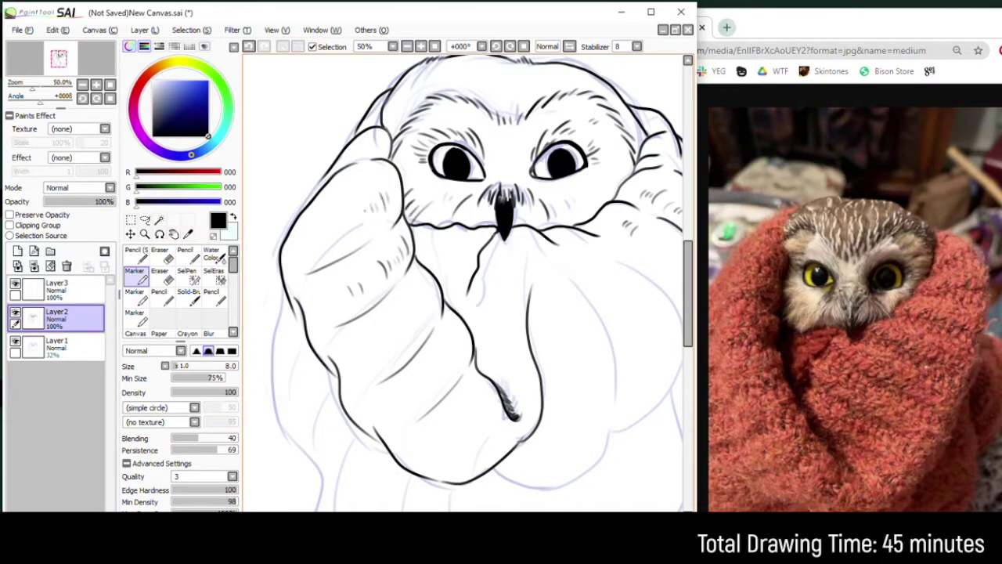
{"action": "mouse_move", "coordinate": [478, 276]}
{"action": "left_mouse_down"}
{"action": "mouse_move", "coordinate": [357, 227]}
{"action": "mouse_move", "coordinate": [433, 250]}
{"action": "left_mouse_up"}
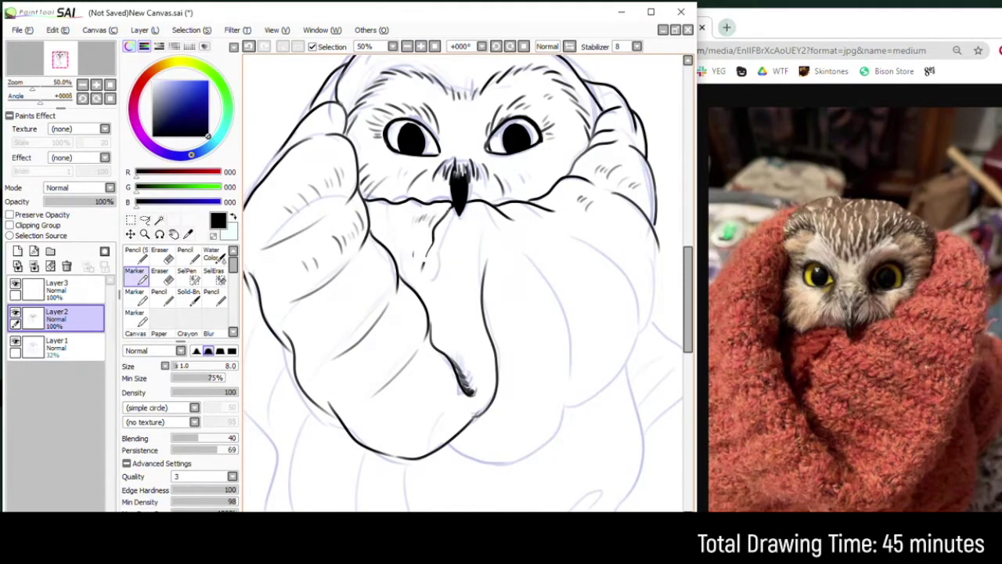
{"action": "left_click_drag", "start_coordinate": [461, 271], "coordinate": [464, 308]}
{"action": "left_click_drag", "start_coordinate": [471, 283], "coordinate": [472, 304]}
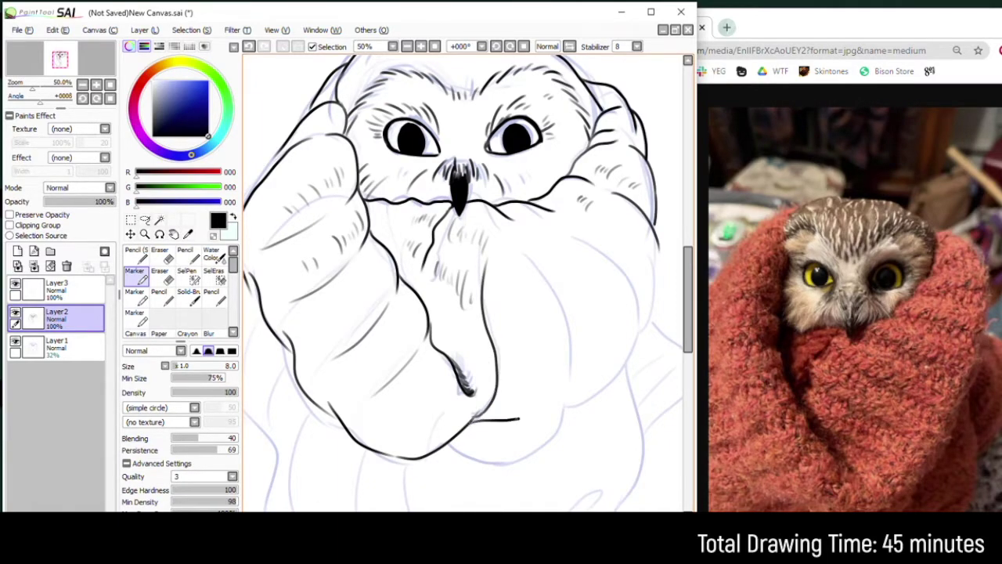
Step: Ink the right blanket bundle's lower contour and its two curved inner folds, with short knit marks between them
{"action": "mouse_move", "coordinate": [571, 382]}
{"action": "left_mouse_down"}
{"action": "mouse_move", "coordinate": [600, 375]}
{"action": "mouse_move", "coordinate": [664, 296]}
{"action": "mouse_move", "coordinate": [658, 232]}
{"action": "left_mouse_up"}
{"action": "left_click_drag", "start_coordinate": [575, 239], "coordinate": [640, 335]}
{"action": "left_click_drag", "start_coordinate": [534, 260], "coordinate": [568, 396]}
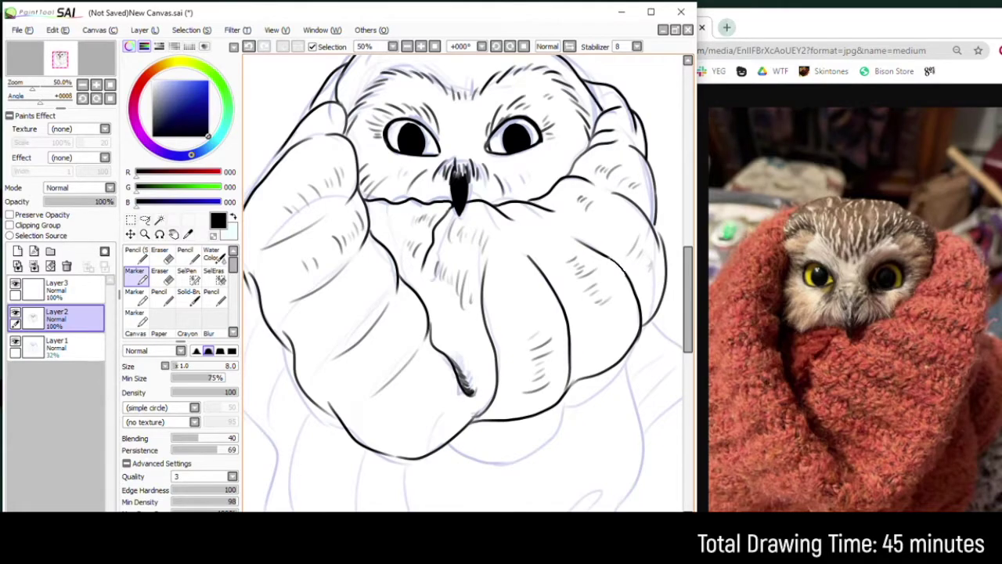
{"action": "scroll", "coordinate": [569, 310], "scroll_direction": "down", "scroll_amount": 1}
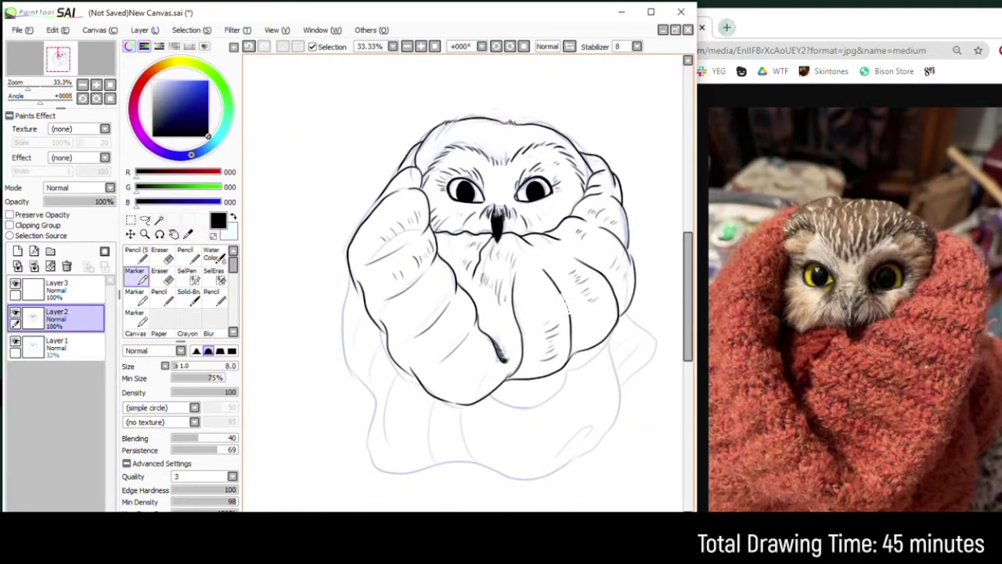
Step: Ink the lower-left outer contour and bottom edge of the blanket, adding vertical creases and knit marks inside
{"action": "scroll", "coordinate": [463, 277], "scroll_direction": "up", "scroll_amount": 1}
{"action": "left_click_drag", "start_coordinate": [462, 277], "coordinate": [530, 166]}
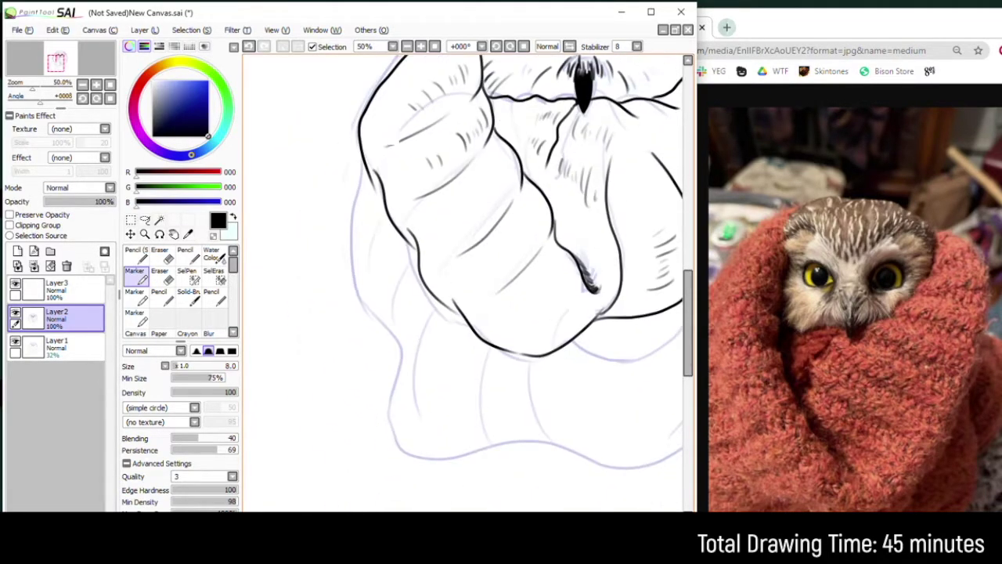
{"action": "mouse_move", "coordinate": [363, 159]}
{"action": "left_mouse_down"}
{"action": "mouse_move", "coordinate": [396, 365]}
{"action": "mouse_move", "coordinate": [427, 462]}
{"action": "left_mouse_up"}
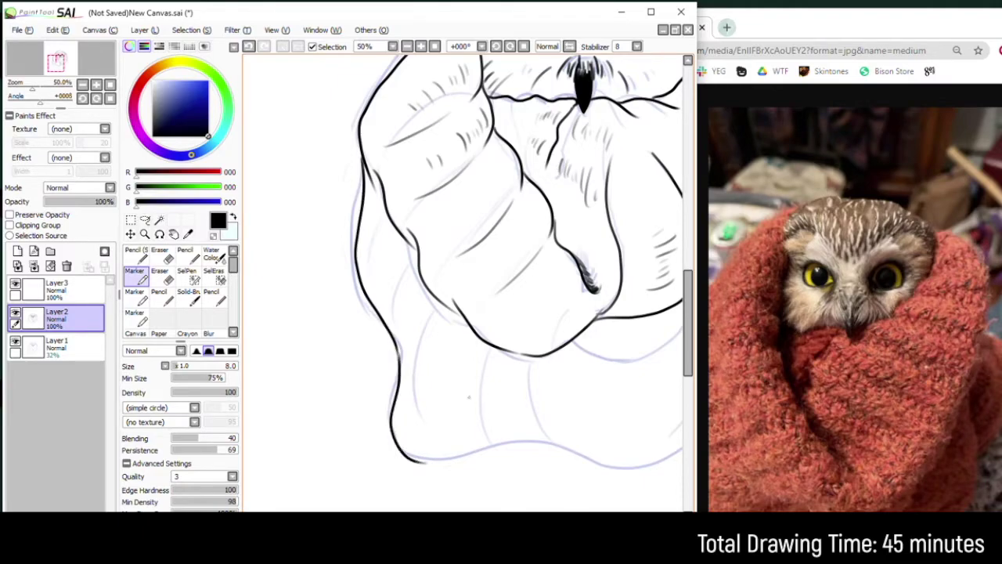
{"action": "left_click_drag", "start_coordinate": [387, 222], "coordinate": [373, 277]}
{"action": "mouse_move", "coordinate": [432, 259]}
{"action": "left_mouse_down"}
{"action": "mouse_move", "coordinate": [397, 324]}
{"action": "mouse_move", "coordinate": [418, 448]}
{"action": "mouse_move", "coordinate": [576, 446]}
{"action": "left_mouse_up"}
{"action": "left_click_drag", "start_coordinate": [483, 357], "coordinate": [476, 427]}
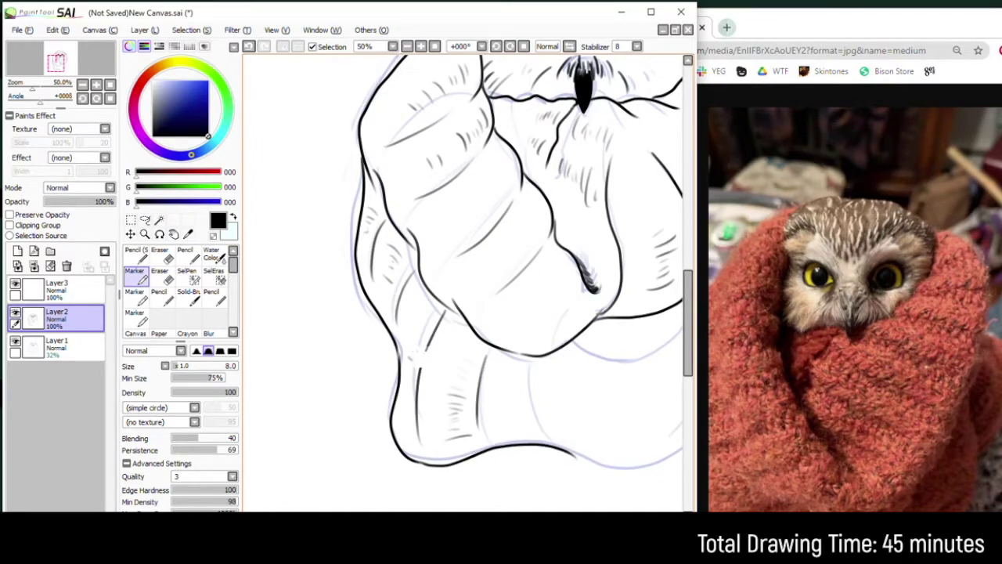
Step: Continue the blanket's bottom edge up its right side, inking the small curled fold and the pointed corner flap
{"action": "left_click_drag", "start_coordinate": [542, 423], "coordinate": [442, 354]}
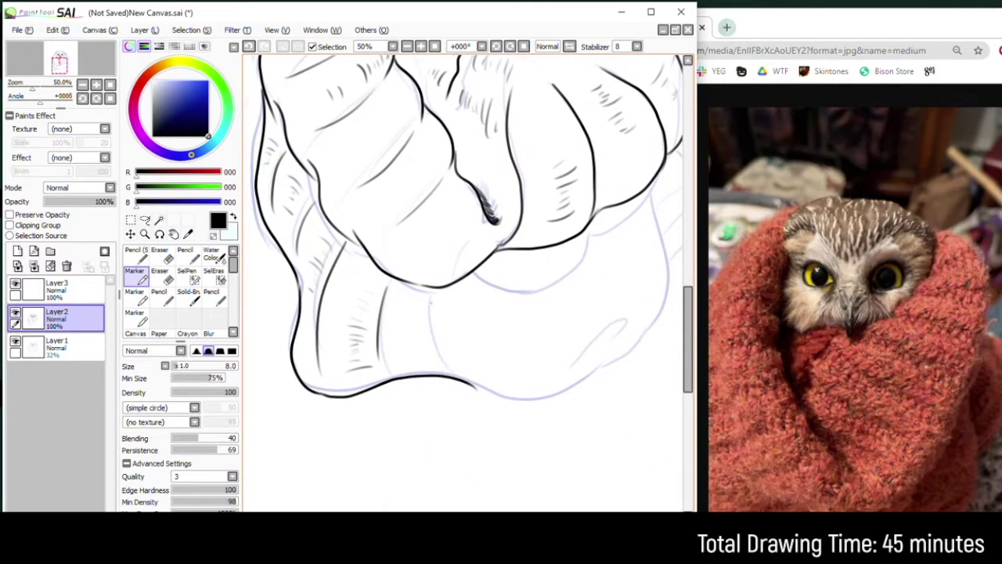
{"action": "mouse_move", "coordinate": [470, 385]}
{"action": "left_mouse_down"}
{"action": "mouse_move", "coordinate": [577, 379]}
{"action": "mouse_move", "coordinate": [505, 364]}
{"action": "left_mouse_up"}
{"action": "left_click_drag", "start_coordinate": [551, 309], "coordinate": [537, 228]}
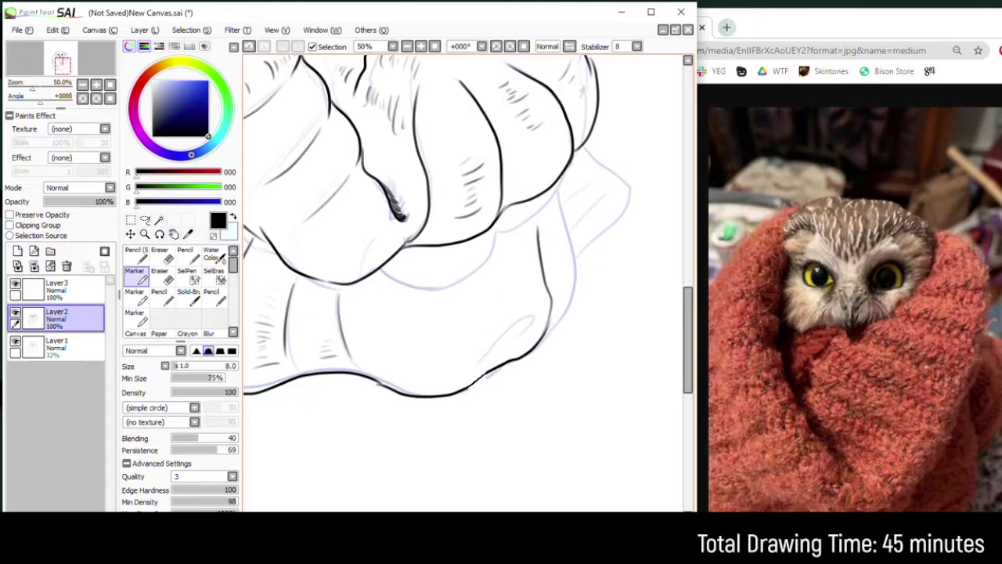
{"action": "mouse_move", "coordinate": [470, 383]}
{"action": "left_mouse_down"}
{"action": "mouse_move", "coordinate": [512, 335]}
{"action": "mouse_move", "coordinate": [502, 377]}
{"action": "mouse_move", "coordinate": [542, 307]}
{"action": "mouse_move", "coordinate": [562, 223]}
{"action": "left_mouse_up"}
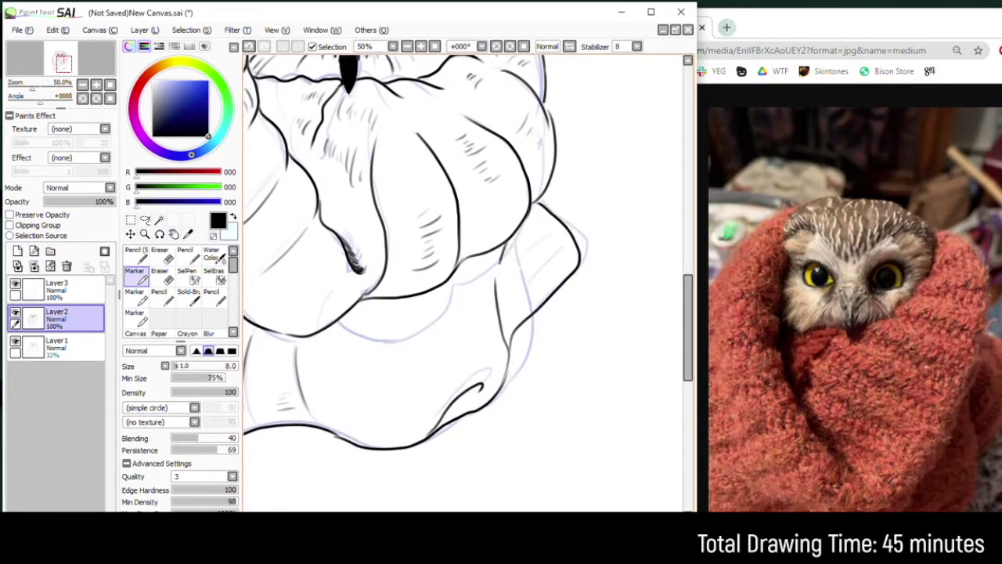
Step: Add creases and knit marks to the pointed corner flap and shade the inside of the small curled fold
{"action": "left_click_drag", "start_coordinate": [513, 332], "coordinate": [526, 320]}
{"action": "left_click_drag", "start_coordinate": [542, 253], "coordinate": [505, 305]}
{"action": "mouse_move", "coordinate": [541, 228]}
{"action": "left_mouse_down"}
{"action": "mouse_move", "coordinate": [512, 281]}
{"action": "mouse_move", "coordinate": [504, 267]}
{"action": "left_mouse_up"}
{"action": "key", "text": "ctrl+z"}
{"action": "left_click_drag", "start_coordinate": [550, 291], "coordinate": [540, 281]}
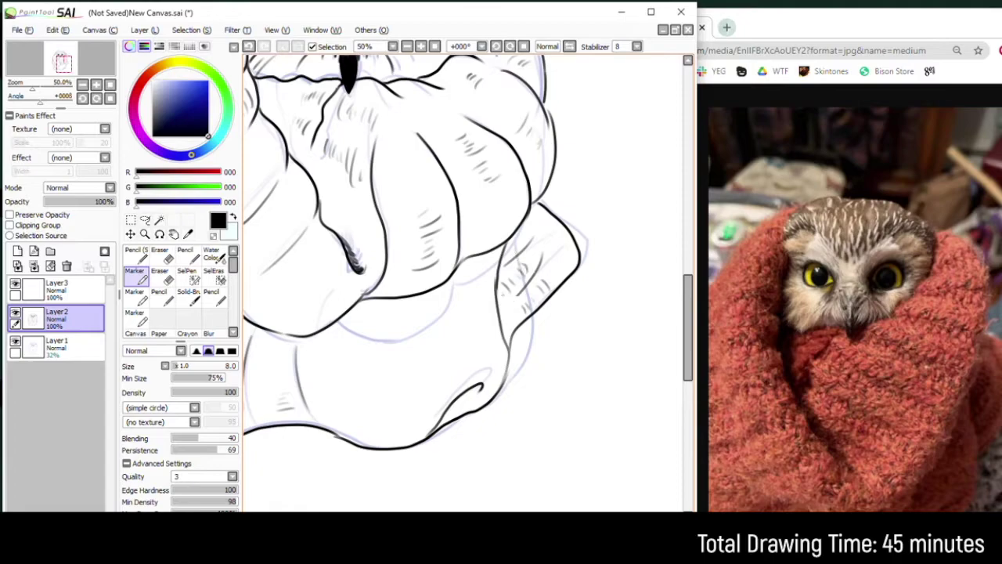
{"action": "mouse_move", "coordinate": [455, 402]}
{"action": "left_mouse_down"}
{"action": "mouse_move", "coordinate": [491, 328]}
{"action": "mouse_move", "coordinate": [519, 316]}
{"action": "left_mouse_up"}
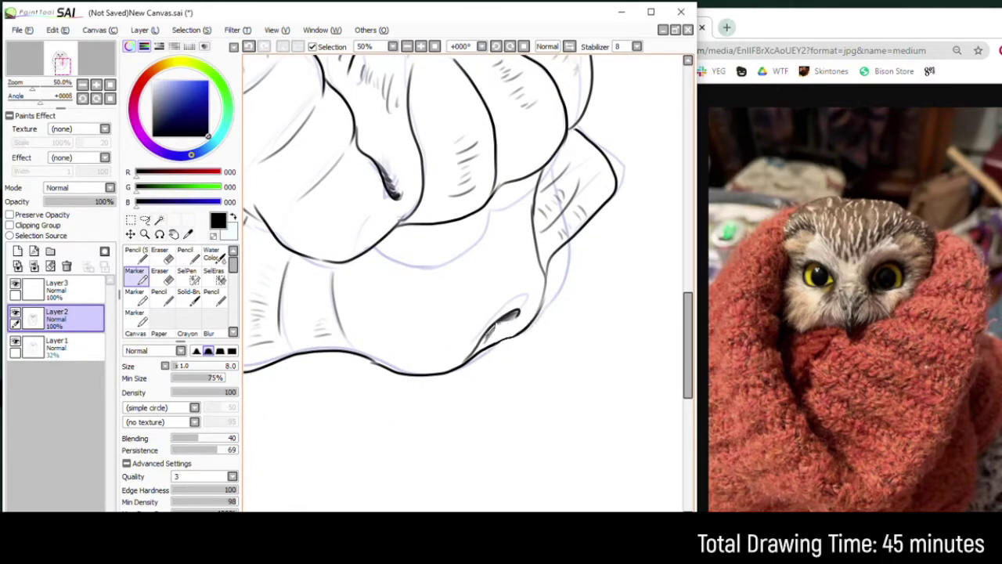
Step: Ink the slanted creases and knit marks across the lower blanket, undoing strokes that miss the intended curve
{"action": "left_click_drag", "start_coordinate": [493, 345], "coordinate": [478, 270]}
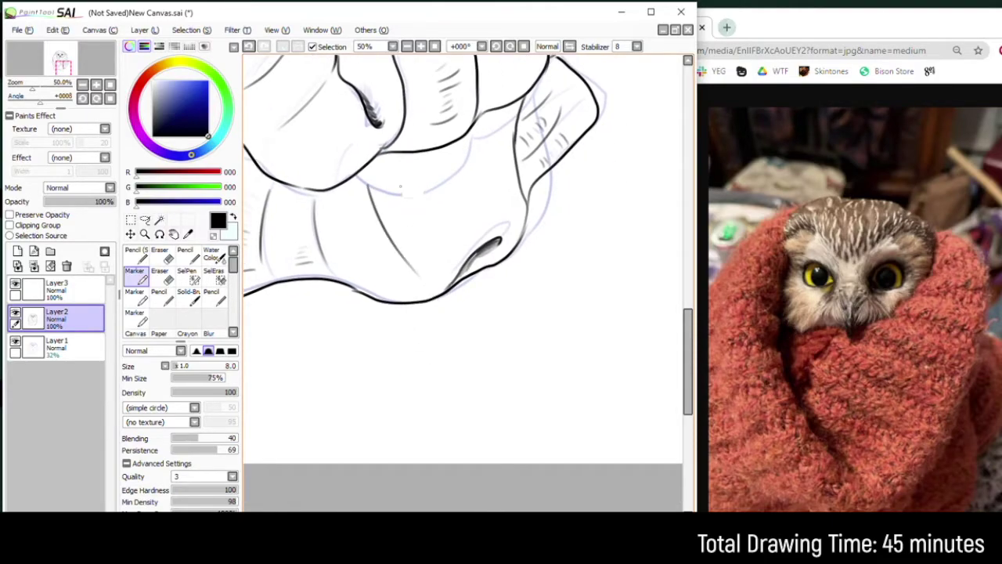
{"action": "key", "text": "ctrl+z"}
{"action": "left_click_drag", "start_coordinate": [460, 149], "coordinate": [480, 230]}
{"action": "key", "text": "ctrl+z"}
{"action": "left_click_drag", "start_coordinate": [434, 160], "coordinate": [457, 240]}
{"action": "key", "text": "ctrl+z"}
{"action": "mouse_move", "coordinate": [434, 157]}
{"action": "left_mouse_down"}
{"action": "mouse_move", "coordinate": [471, 235]}
{"action": "mouse_move", "coordinate": [494, 213]}
{"action": "left_mouse_up"}
{"action": "key", "text": "ctrl+z"}
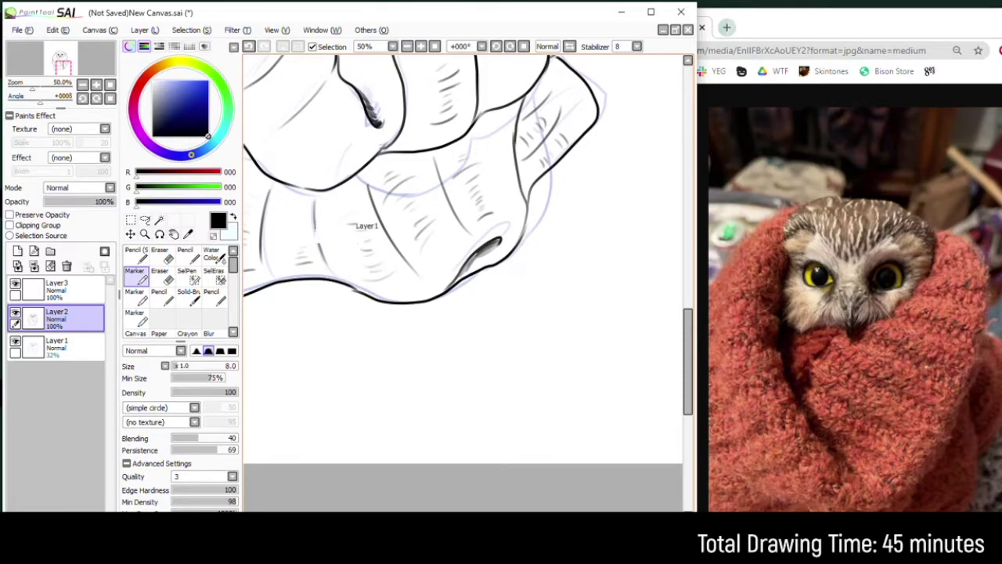
Step: Move the Layer2 line art above Layer3 and make the empty Layer3 active for colouring
{"action": "scroll", "coordinate": [367, 225], "scroll_direction": "down", "scroll_amount": 2}
{"action": "scroll", "coordinate": [375, 218], "scroll_direction": "up", "scroll_amount": 2}
{"action": "scroll", "coordinate": [429, 239], "scroll_direction": "up", "scroll_amount": 3}
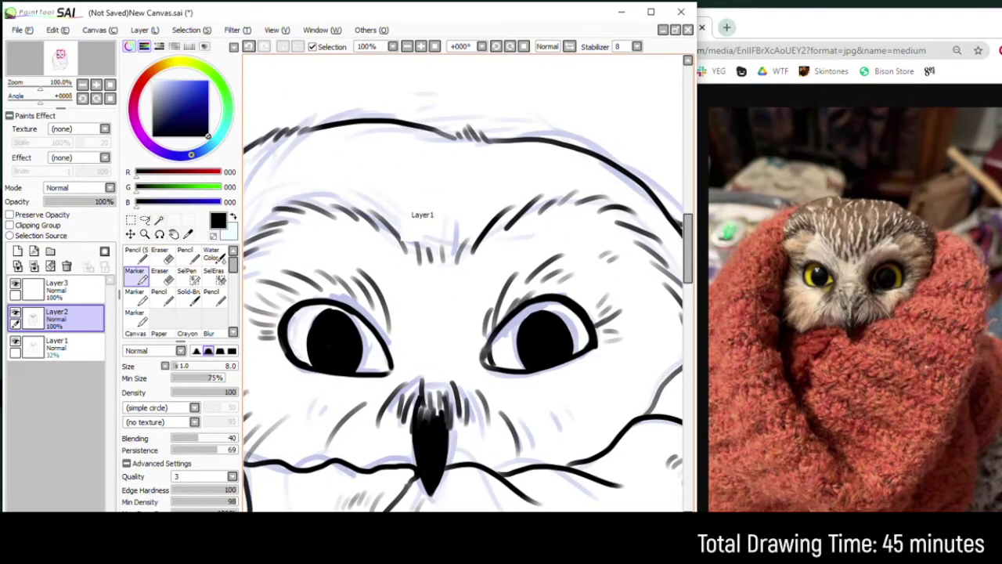
{"action": "scroll", "coordinate": [405, 218], "scroll_direction": "down", "scroll_amount": 3}
{"action": "left_click_drag", "start_coordinate": [57, 317], "coordinate": [51, 294]}
{"action": "left_click", "coordinate": [56, 317]}
Step: Colour both irises yellow (RGB 246, 216, 36) around the black pupils using the size 30 Pencil
{"action": "left_click", "coordinate": [174, 63]}
{"action": "left_click", "coordinate": [199, 82]}
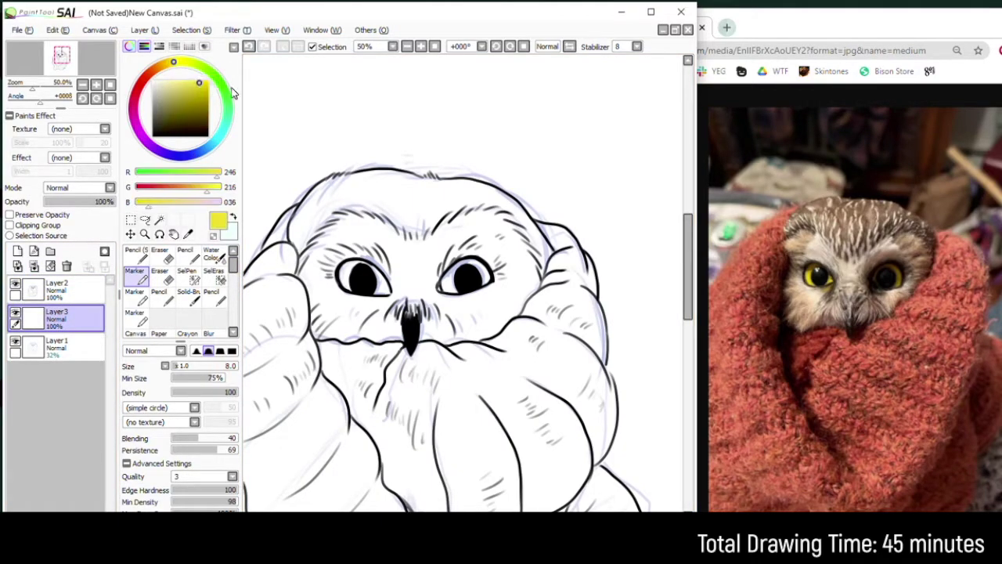
{"action": "left_click", "coordinate": [136, 256]}
{"action": "scroll", "coordinate": [454, 283], "scroll_direction": "up", "scroll_amount": 3}
{"action": "mouse_move", "coordinate": [468, 255]}
{"action": "left_mouse_down"}
{"action": "mouse_move", "coordinate": [445, 278]}
{"action": "mouse_move", "coordinate": [470, 291]}
{"action": "mouse_move", "coordinate": [526, 270]}
{"action": "mouse_move", "coordinate": [474, 248]}
{"action": "left_mouse_up"}
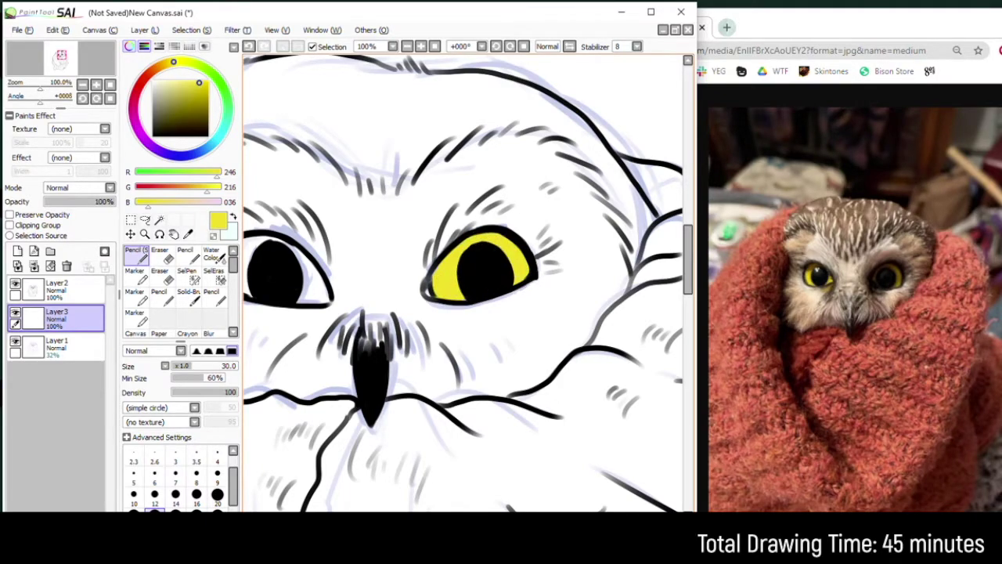
{"action": "left_click_drag", "start_coordinate": [392, 174], "coordinate": [510, 120]}
{"action": "mouse_move", "coordinate": [437, 246]}
{"action": "left_mouse_down"}
{"action": "mouse_move", "coordinate": [415, 238]}
{"action": "mouse_move", "coordinate": [435, 227]}
{"action": "mouse_move", "coordinate": [403, 197]}
{"action": "mouse_move", "coordinate": [366, 196]}
{"action": "mouse_move", "coordinate": [356, 229]}
{"action": "mouse_move", "coordinate": [398, 228]}
{"action": "left_mouse_up"}
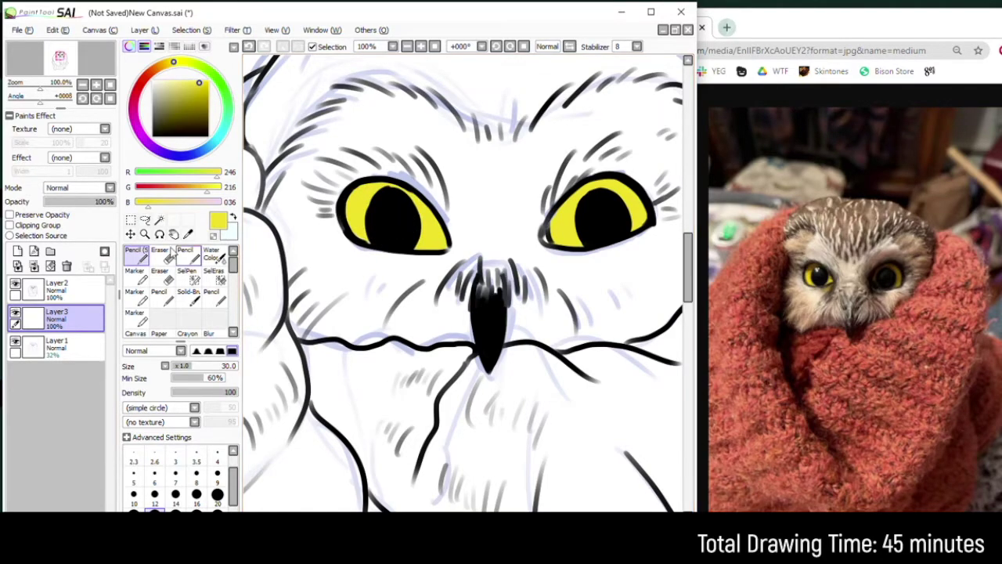
Step: Add Layer5 above the line art and Layer4 directly above Layer3, setting Layer4 to Multiply at 17% opacity
{"action": "left_click", "coordinate": [18, 250]}
{"action": "left_click", "coordinate": [17, 250]}
{"action": "left_click_drag", "start_coordinate": [66, 320], "coordinate": [63, 349]}
{"action": "left_click", "coordinate": [78, 187]}
{"action": "left_click", "coordinate": [57, 199]}
{"action": "left_click", "coordinate": [56, 203]}
{"action": "left_click", "coordinate": [57, 203]}
{"action": "left_click", "coordinate": [57, 374]}
{"action": "left_click", "coordinate": [78, 187]}
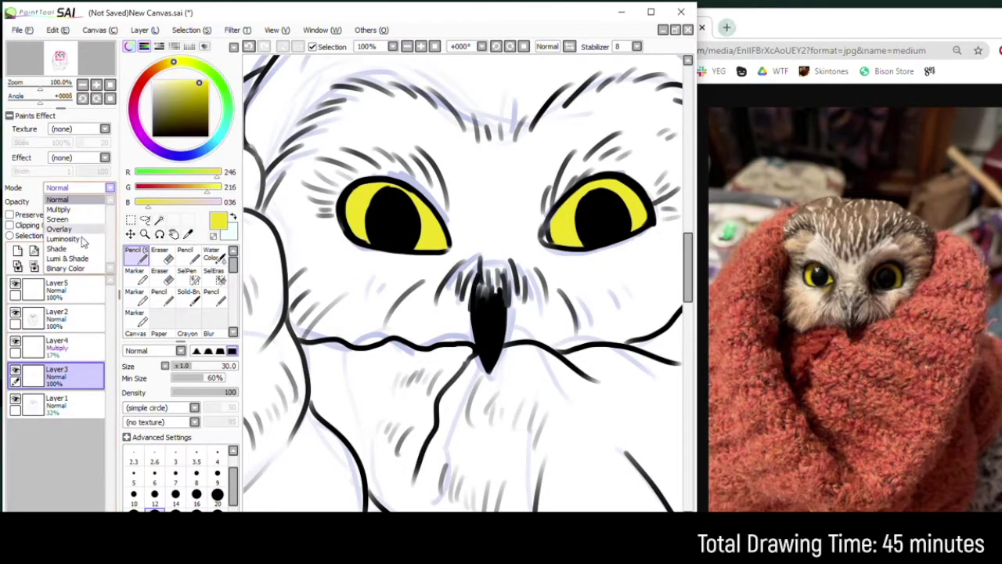
{"action": "left_click", "coordinate": [74, 232]}
{"action": "left_click", "coordinate": [62, 201]}
{"action": "key", "text": "ctrl+z"}
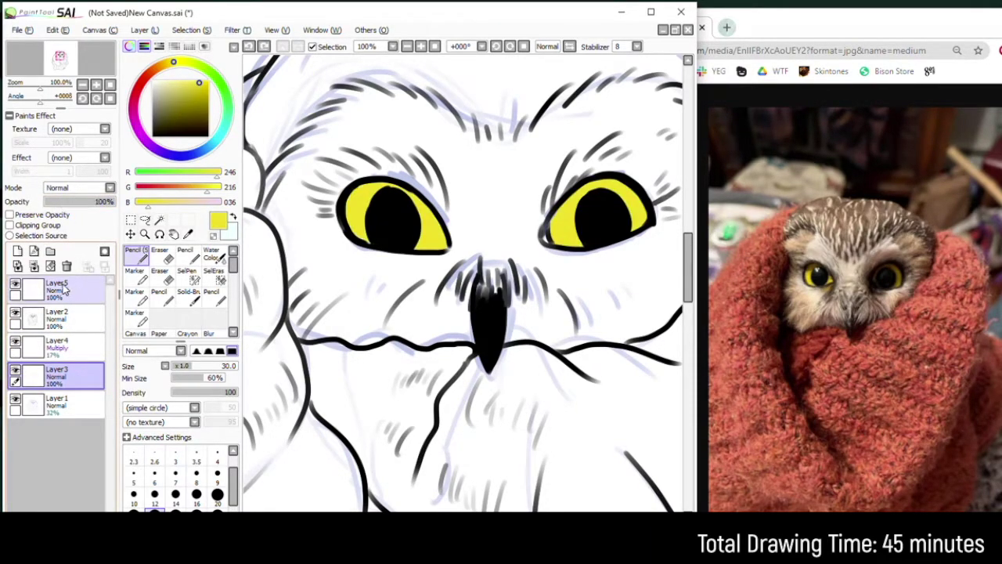
Step: Move Layer5 beneath the Layer2 line art and set it to Luminosity at 15% opacity
{"action": "left_click_drag", "start_coordinate": [59, 313], "coordinate": [49, 294]}
{"action": "left_click", "coordinate": [56, 318]}
{"action": "left_click", "coordinate": [78, 187]}
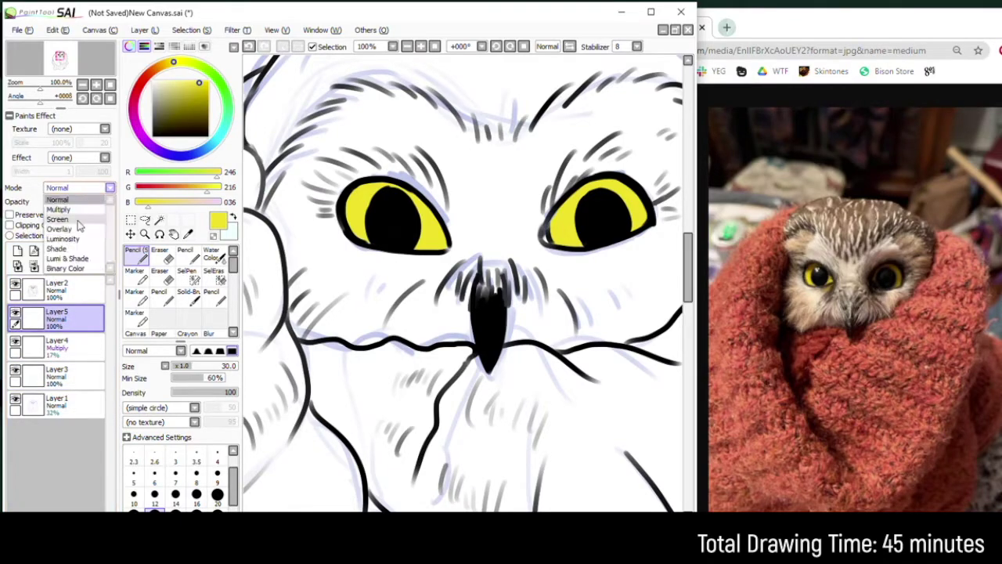
{"action": "left_click", "coordinate": [69, 232]}
{"action": "left_click", "coordinate": [56, 201]}
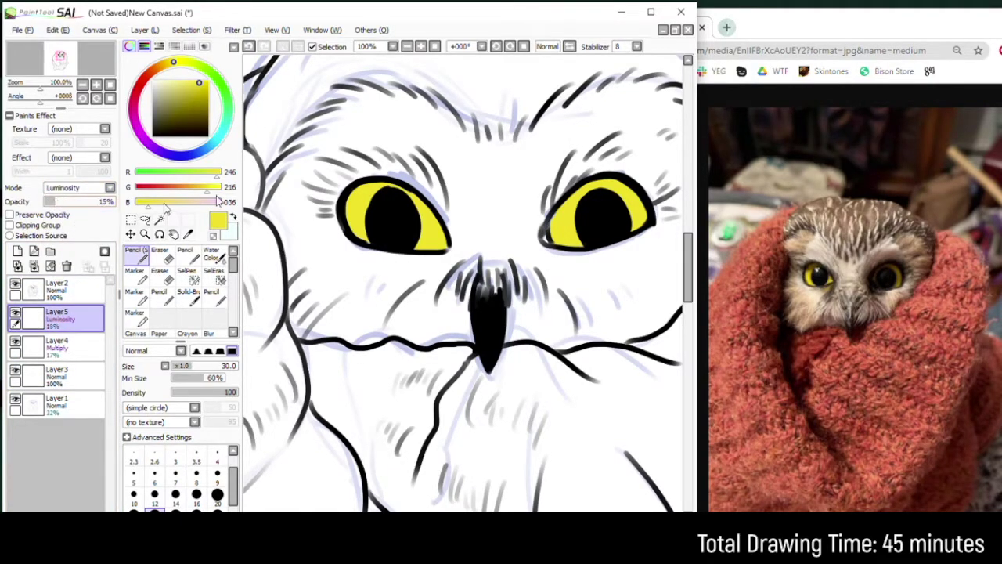
Step: Create a topmost layer named Hard Shine in Luminosity mode and choose the size 8 Marker for it
{"action": "left_click", "coordinate": [137, 276]}
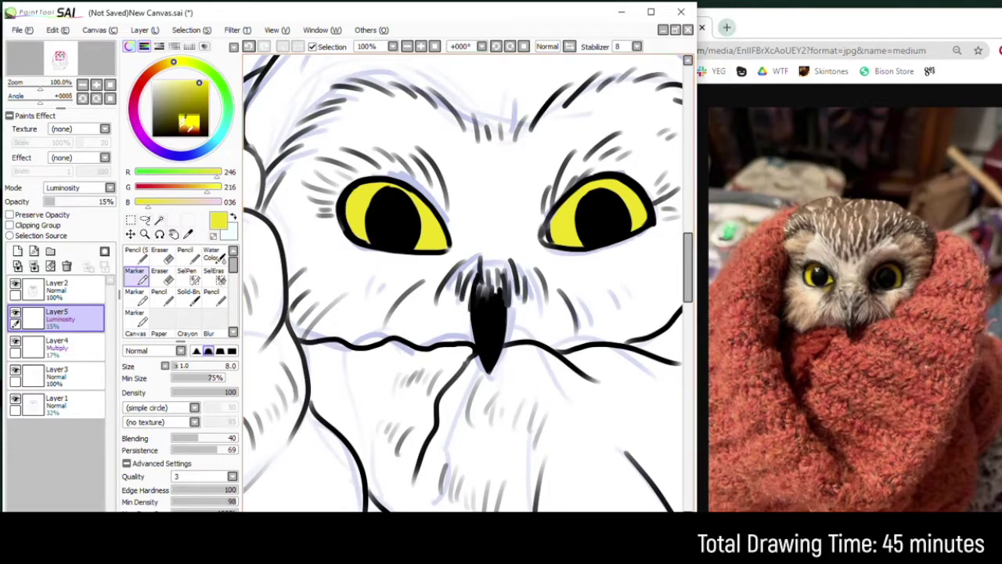
{"action": "left_click", "coordinate": [18, 250]}
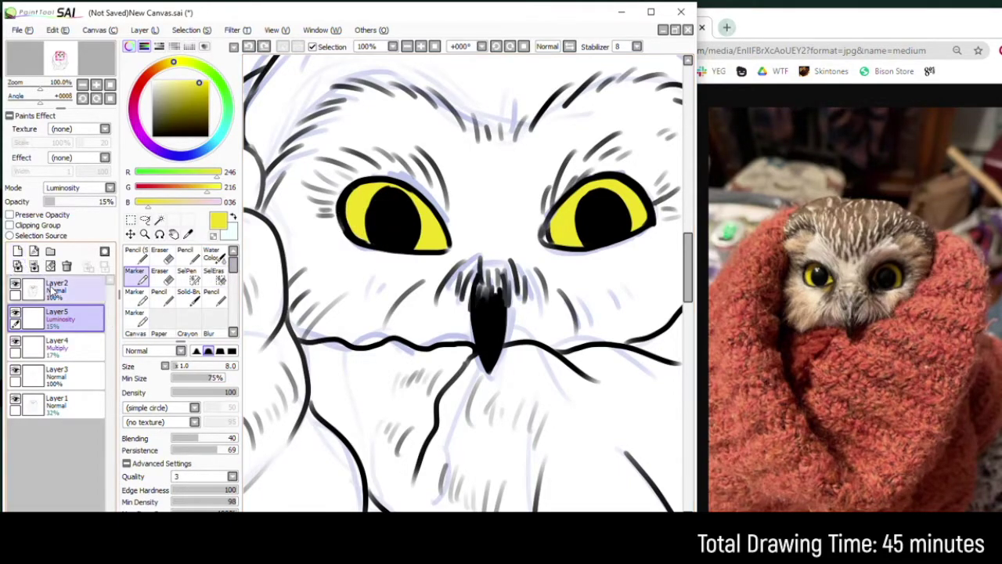
{"action": "left_click", "coordinate": [78, 187]}
{"action": "left_click", "coordinate": [69, 232]}
{"action": "double_click", "coordinate": [77, 295]}
{"action": "type", "text": "Hard Shine"}
{"action": "key", "text": "Return"}
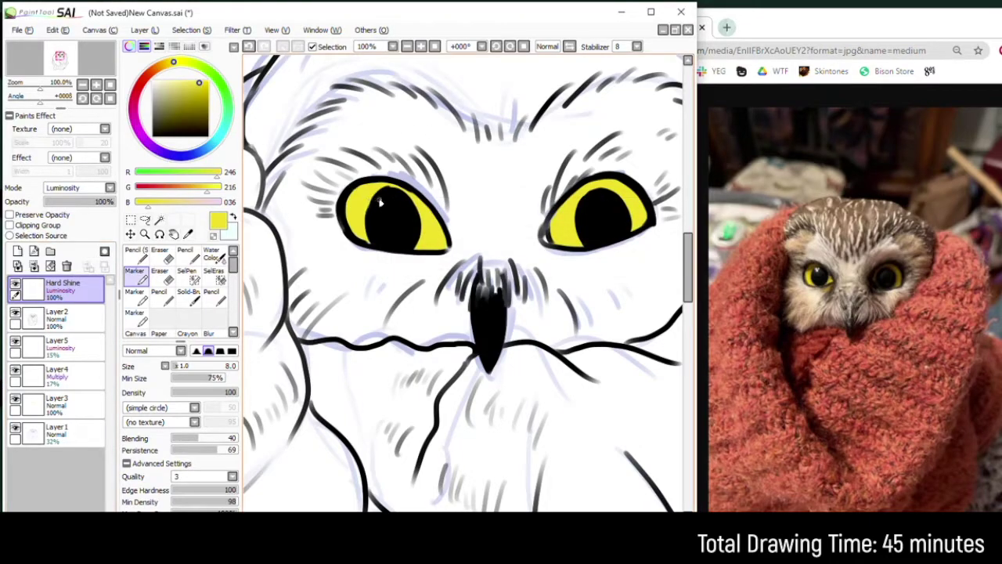
Step: Paint pure white highlights on both eyes and down the beak using the size 8 Marker
{"action": "key", "text": "ctrl+z"}
{"action": "left_click_drag", "start_coordinate": [369, 204], "coordinate": [375, 193]}
{"action": "key", "text": "x"}
{"action": "left_click", "coordinate": [152, 81]}
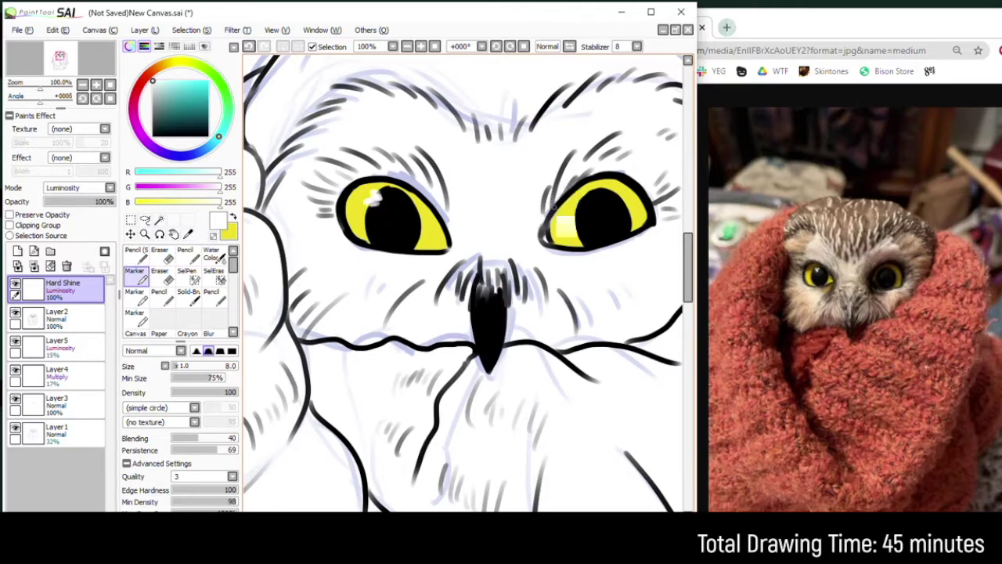
{"action": "left_click_drag", "start_coordinate": [587, 197], "coordinate": [584, 223]}
{"action": "scroll", "coordinate": [494, 296], "scroll_direction": "down", "scroll_amount": 1}
{"action": "left_click_drag", "start_coordinate": [483, 261], "coordinate": [489, 312]}
{"action": "scroll", "coordinate": [327, 172], "scroll_direction": "down", "scroll_amount": 2}
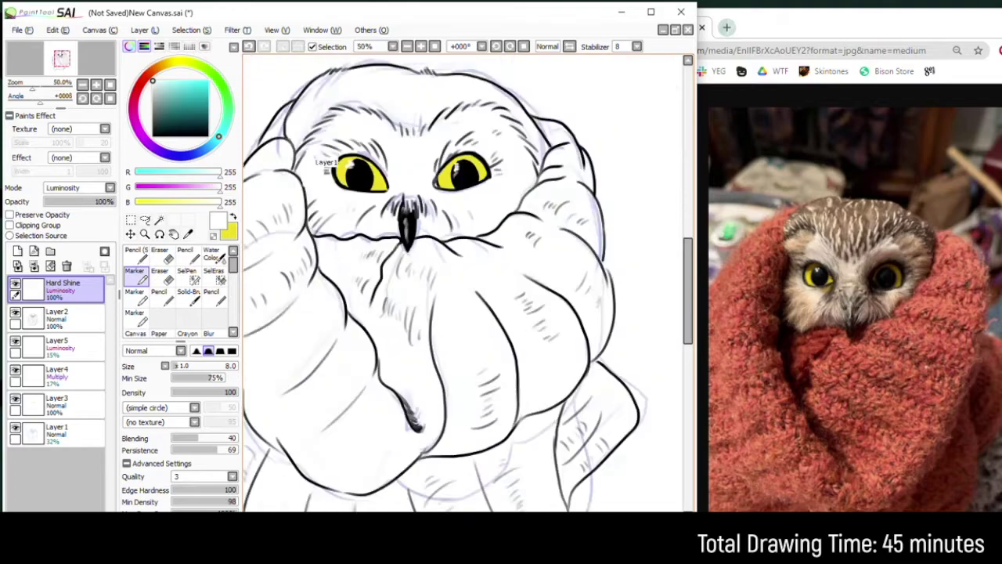
Step: Add Layer6 for the feather colours, rename Layer3 as Eye and place Eye directly above Layer6
{"action": "left_click", "coordinate": [53, 410]}
{"action": "left_click", "coordinate": [17, 250]}
{"action": "double_click", "coordinate": [66, 406]}
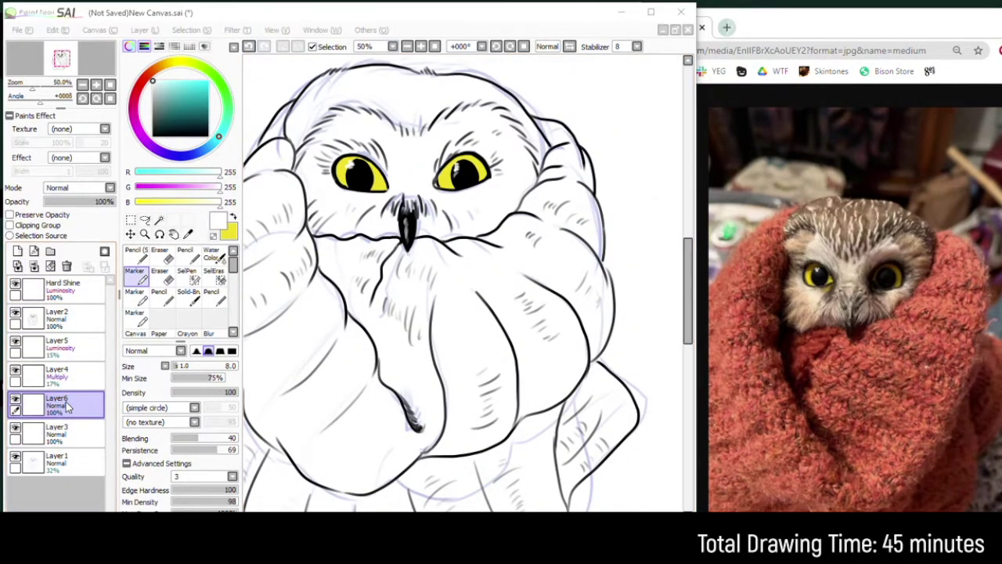
{"action": "left_click", "coordinate": [596, 255]}
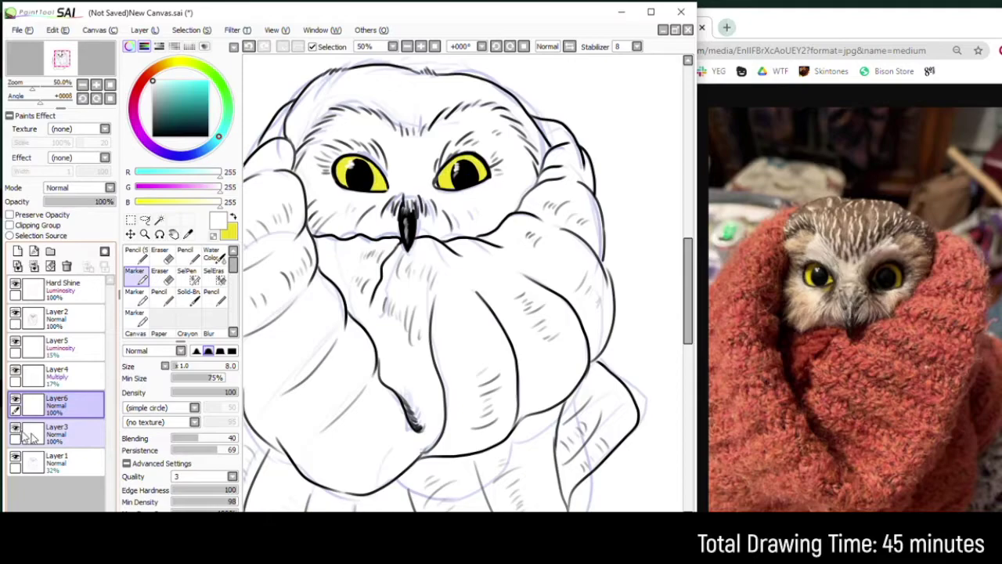
{"action": "double_click", "coordinate": [47, 431]}
{"action": "type", "text": "Eye"}
{"action": "key", "text": "Return"}
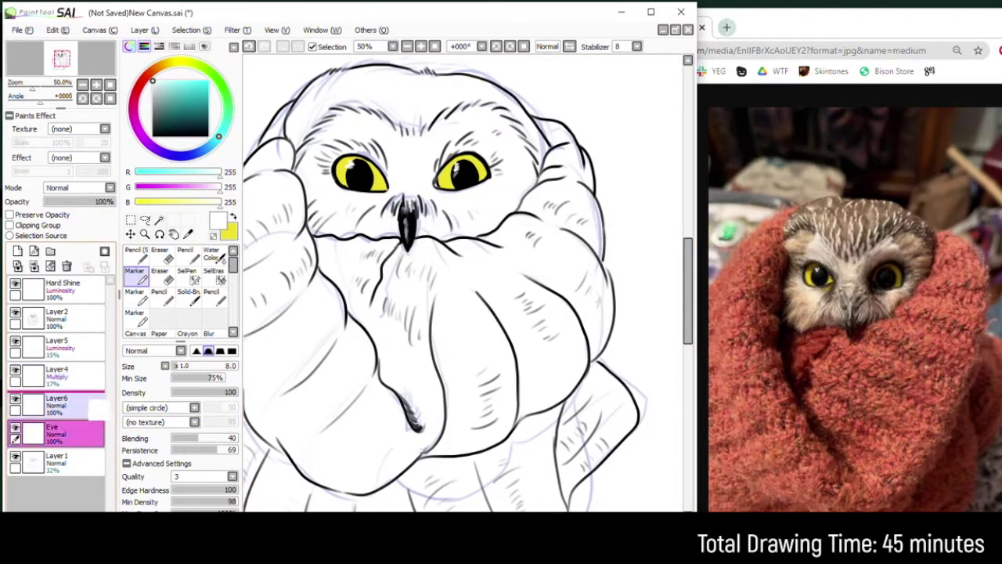
{"action": "left_click_drag", "start_coordinate": [89, 403], "coordinate": [89, 401]}
{"action": "left_click", "coordinate": [86, 430]}
Step: Fill the owl's face with cream (RGB 237, 228, 204) on Layer6 using the size 80 Pencil
{"action": "left_click", "coordinate": [164, 64]}
{"action": "left_click", "coordinate": [162, 87]}
{"action": "left_click", "coordinate": [164, 91]}
{"action": "left_click", "coordinate": [211, 296]}
{"action": "left_click_drag", "start_coordinate": [411, 163], "coordinate": [349, 118]}
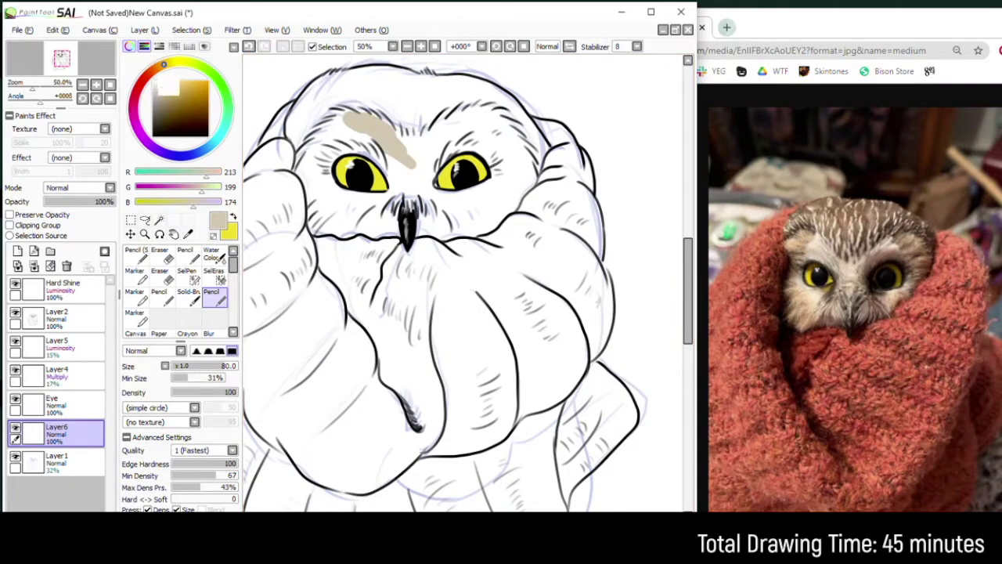
{"action": "left_click", "coordinate": [160, 85]}
{"action": "mouse_move", "coordinate": [407, 163]}
{"action": "left_mouse_down"}
{"action": "mouse_move", "coordinate": [329, 112]}
{"action": "mouse_move", "coordinate": [309, 172]}
{"action": "mouse_move", "coordinate": [329, 211]}
{"action": "mouse_move", "coordinate": [426, 235]}
{"action": "mouse_move", "coordinate": [337, 229]}
{"action": "mouse_move", "coordinate": [344, 210]}
{"action": "mouse_move", "coordinate": [374, 199]}
{"action": "mouse_move", "coordinate": [322, 182]}
{"action": "mouse_move", "coordinate": [304, 233]}
{"action": "mouse_move", "coordinate": [305, 292]}
{"action": "mouse_move", "coordinate": [390, 321]}
{"action": "mouse_move", "coordinate": [513, 306]}
{"action": "mouse_move", "coordinate": [587, 343]}
{"action": "mouse_move", "coordinate": [615, 333]}
{"action": "mouse_move", "coordinate": [649, 251]}
{"action": "mouse_move", "coordinate": [540, 286]}
{"action": "mouse_move", "coordinate": [548, 278]}
{"action": "mouse_move", "coordinate": [603, 310]}
{"action": "mouse_move", "coordinate": [466, 235]}
{"action": "mouse_move", "coordinate": [384, 286]}
{"action": "left_mouse_up"}
{"action": "scroll", "coordinate": [325, 176], "scroll_direction": "up", "scroll_amount": 2}
{"action": "mouse_move", "coordinate": [375, 279]}
{"action": "left_mouse_down"}
{"action": "mouse_move", "coordinate": [441, 217]}
{"action": "mouse_move", "coordinate": [454, 250]}
{"action": "mouse_move", "coordinate": [430, 197]}
{"action": "mouse_move", "coordinate": [368, 170]}
{"action": "mouse_move", "coordinate": [369, 137]}
{"action": "mouse_move", "coordinate": [470, 152]}
{"action": "mouse_move", "coordinate": [503, 212]}
{"action": "mouse_move", "coordinate": [613, 299]}
{"action": "mouse_move", "coordinate": [490, 297]}
{"action": "mouse_move", "coordinate": [500, 307]}
{"action": "mouse_move", "coordinate": [553, 251]}
{"action": "mouse_move", "coordinate": [509, 157]}
{"action": "mouse_move", "coordinate": [474, 117]}
{"action": "mouse_move", "coordinate": [407, 117]}
{"action": "mouse_move", "coordinate": [421, 143]}
{"action": "mouse_move", "coordinate": [543, 232]}
{"action": "mouse_move", "coordinate": [519, 180]}
{"action": "left_mouse_up"}
{"action": "scroll", "coordinate": [350, 237], "scroll_direction": "down", "scroll_amount": 1}
Step: Fill the top of the owl's head above the brows with brown (RGB 153, 124, 96) and tidy its edges
{"action": "left_click", "coordinate": [172, 102]}
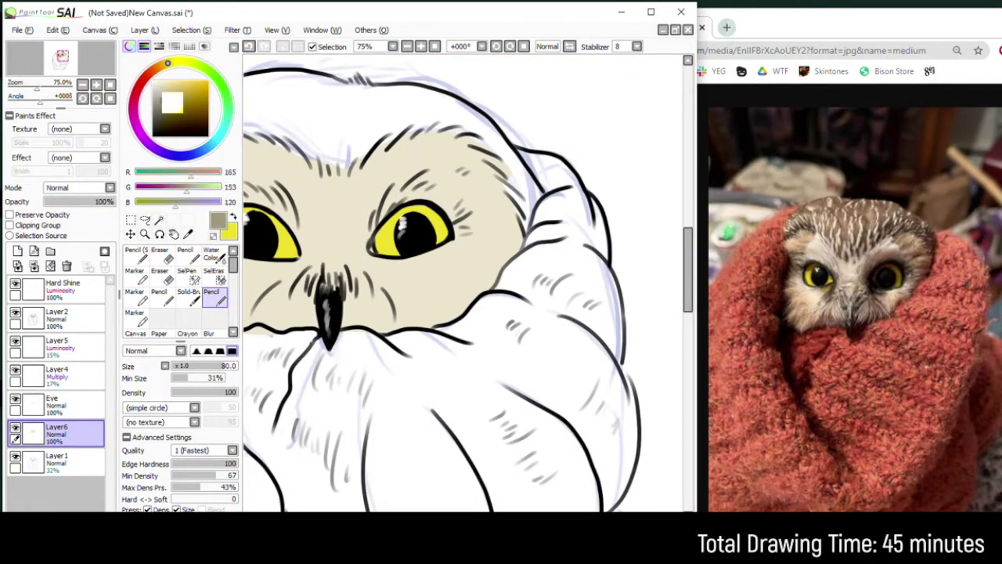
{"action": "left_click", "coordinate": [159, 67]}
{"action": "mouse_move", "coordinate": [330, 92]}
{"action": "left_mouse_down"}
{"action": "mouse_move", "coordinate": [476, 246]}
{"action": "mouse_move", "coordinate": [464, 296]}
{"action": "mouse_move", "coordinate": [393, 266]}
{"action": "mouse_move", "coordinate": [418, 279]}
{"action": "mouse_move", "coordinate": [343, 272]}
{"action": "left_mouse_up"}
{"action": "mouse_move", "coordinate": [322, 321]}
{"action": "left_mouse_down"}
{"action": "mouse_move", "coordinate": [306, 371]}
{"action": "mouse_move", "coordinate": [330, 316]}
{"action": "mouse_move", "coordinate": [322, 324]}
{"action": "mouse_move", "coordinate": [385, 274]}
{"action": "mouse_move", "coordinate": [428, 281]}
{"action": "mouse_move", "coordinate": [371, 281]}
{"action": "mouse_move", "coordinate": [338, 301]}
{"action": "mouse_move", "coordinate": [355, 281]}
{"action": "mouse_move", "coordinate": [317, 299]}
{"action": "mouse_move", "coordinate": [310, 320]}
{"action": "mouse_move", "coordinate": [304, 310]}
{"action": "mouse_move", "coordinate": [361, 271]}
{"action": "mouse_move", "coordinate": [498, 266]}
{"action": "mouse_move", "coordinate": [432, 248]}
{"action": "mouse_move", "coordinate": [494, 246]}
{"action": "mouse_move", "coordinate": [361, 248]}
{"action": "mouse_move", "coordinate": [376, 246]}
{"action": "mouse_move", "coordinate": [339, 259]}
{"action": "mouse_move", "coordinate": [432, 258]}
{"action": "mouse_move", "coordinate": [472, 292]}
{"action": "mouse_move", "coordinate": [455, 300]}
{"action": "mouse_move", "coordinate": [402, 278]}
{"action": "mouse_move", "coordinate": [367, 283]}
{"action": "mouse_move", "coordinate": [473, 314]}
{"action": "mouse_move", "coordinate": [594, 281]}
{"action": "left_mouse_up"}
{"action": "mouse_move", "coordinate": [673, 372]}
{"action": "left_mouse_down"}
{"action": "mouse_move", "coordinate": [574, 336]}
{"action": "mouse_move", "coordinate": [558, 291]}
{"action": "mouse_move", "coordinate": [532, 265]}
{"action": "mouse_move", "coordinate": [442, 249]}
{"action": "mouse_move", "coordinate": [462, 243]}
{"action": "mouse_move", "coordinate": [562, 288]}
{"action": "mouse_move", "coordinate": [583, 325]}
{"action": "mouse_move", "coordinate": [493, 229]}
{"action": "mouse_move", "coordinate": [415, 235]}
{"action": "mouse_move", "coordinate": [398, 269]}
{"action": "mouse_move", "coordinate": [488, 235]}
{"action": "mouse_move", "coordinate": [422, 251]}
{"action": "left_mouse_up"}
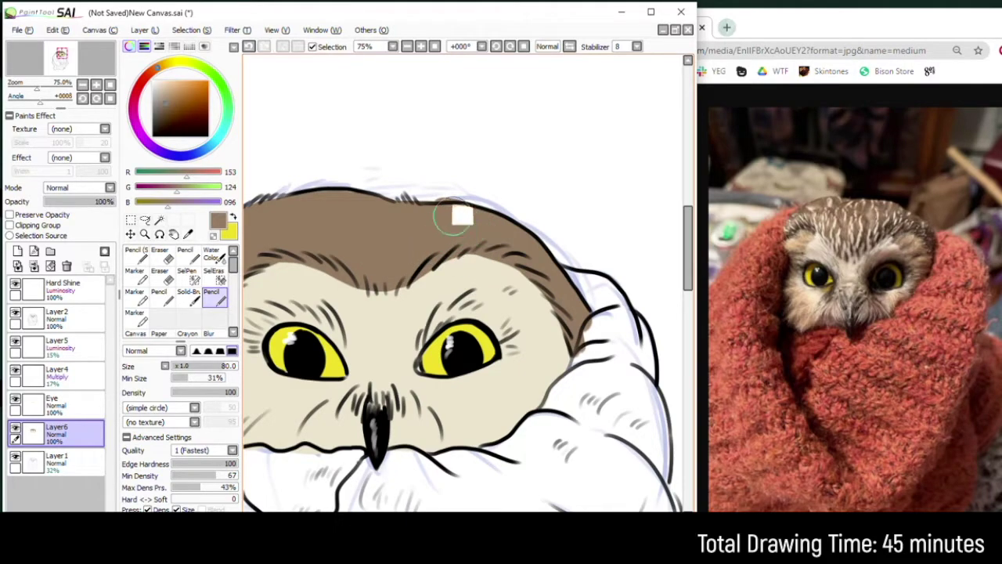
{"action": "key", "text": "e"}
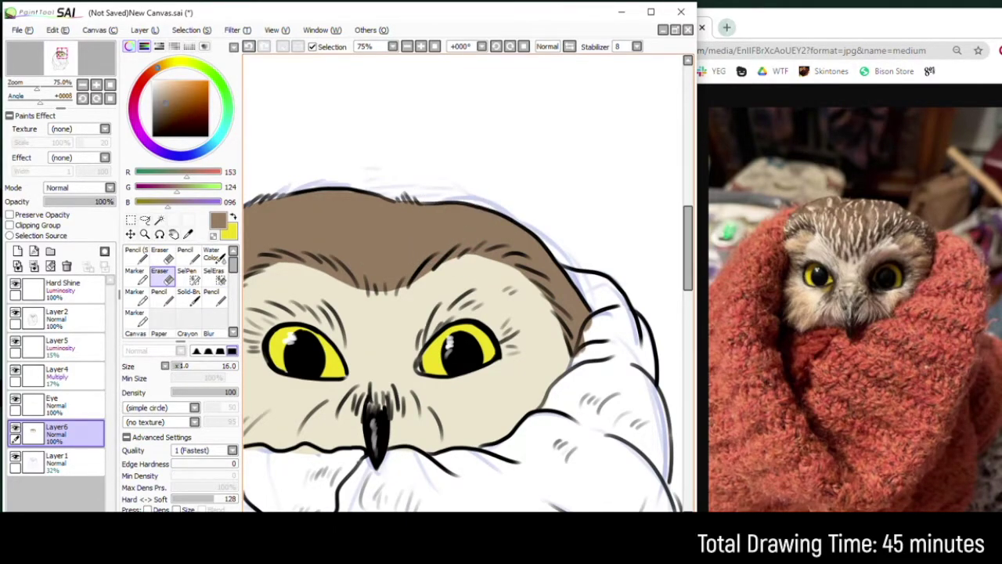
{"action": "left_click_drag", "start_coordinate": [259, 248], "coordinate": [401, 244]}
{"action": "key", "text": "n"}
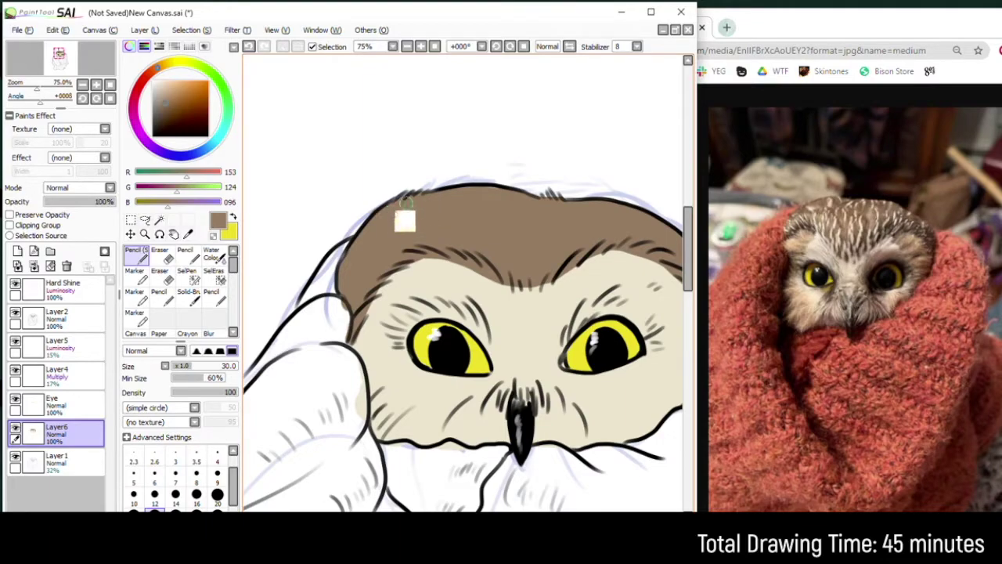
{"action": "left_click_drag", "start_coordinate": [518, 319], "coordinate": [452, 316]}
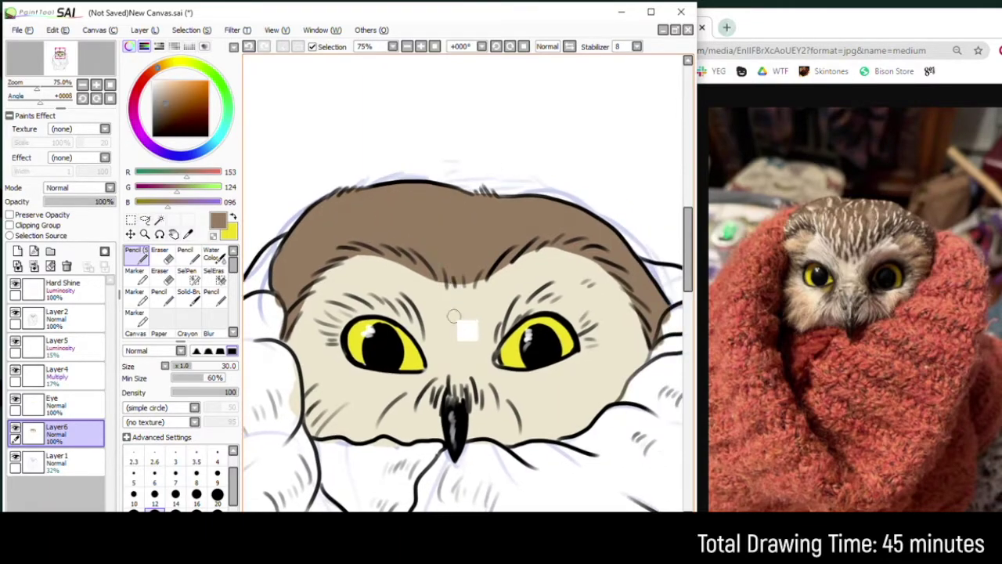
Step: Paint cream (RGB 237, 228, 204) feather strokes along the brown crown's lower edge and between the brows with the size 8 Marker
{"action": "left_click", "coordinate": [409, 285], "text": "alt"}
{"action": "key", "text": "n"}
{"action": "key", "text": "n"}
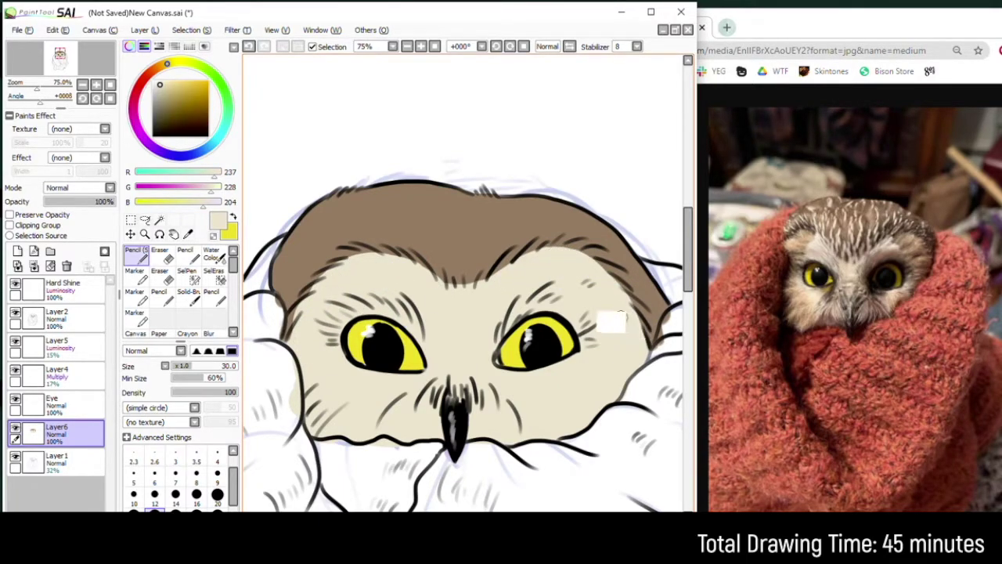
{"action": "key", "text": "alt"}
{"action": "mouse_move", "coordinate": [438, 266]}
{"action": "left_mouse_down"}
{"action": "mouse_move", "coordinate": [450, 295]}
{"action": "mouse_move", "coordinate": [390, 260]}
{"action": "mouse_move", "coordinate": [380, 272]}
{"action": "mouse_move", "coordinate": [345, 268]}
{"action": "mouse_move", "coordinate": [374, 271]}
{"action": "mouse_move", "coordinate": [335, 288]}
{"action": "left_mouse_up"}
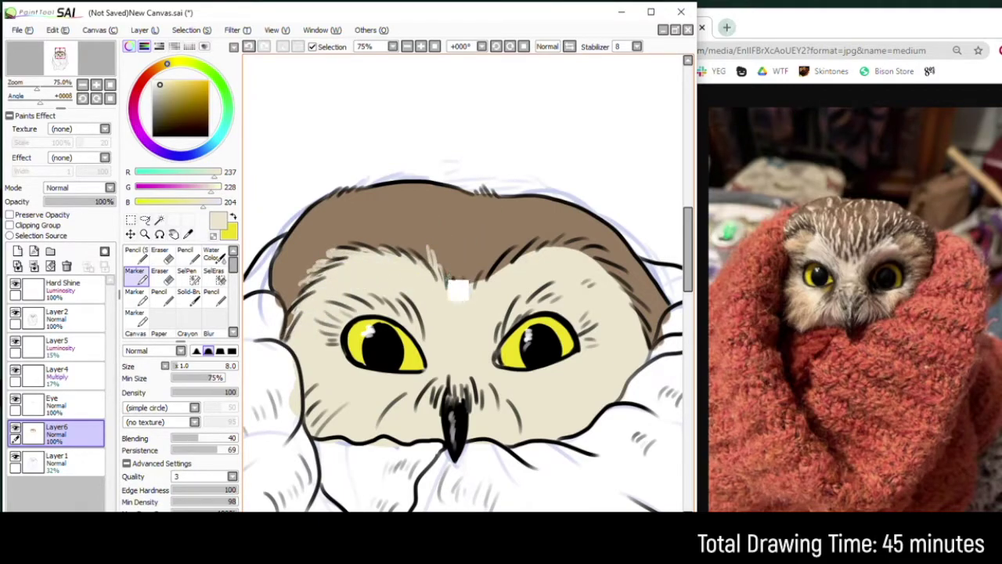
{"action": "mouse_move", "coordinate": [459, 237]}
{"action": "left_mouse_down"}
{"action": "mouse_move", "coordinate": [459, 271]}
{"action": "mouse_move", "coordinate": [499, 274]}
{"action": "left_mouse_up"}
{"action": "mouse_move", "coordinate": [553, 240]}
{"action": "left_mouse_down"}
{"action": "mouse_move", "coordinate": [493, 273]}
{"action": "mouse_move", "coordinate": [512, 271]}
{"action": "left_mouse_up"}
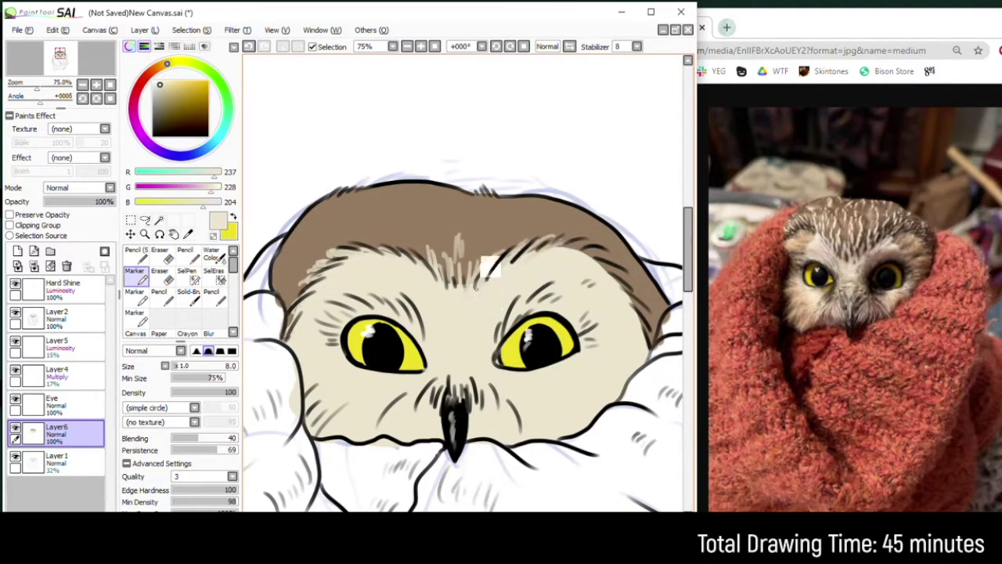
{"action": "left_click_drag", "start_coordinate": [513, 287], "coordinate": [394, 253]}
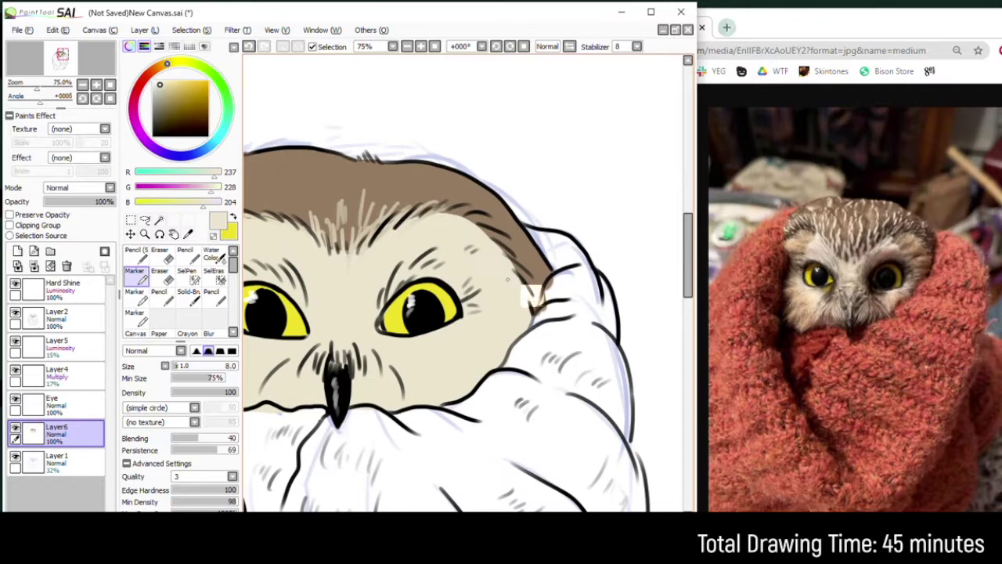
{"action": "mouse_move", "coordinate": [536, 294]}
{"action": "left_mouse_down"}
{"action": "mouse_move", "coordinate": [511, 277]}
{"action": "mouse_move", "coordinate": [534, 275]}
{"action": "mouse_move", "coordinate": [483, 258]}
{"action": "mouse_move", "coordinate": [511, 244]}
{"action": "mouse_move", "coordinate": [463, 236]}
{"action": "mouse_move", "coordinate": [473, 225]}
{"action": "mouse_move", "coordinate": [414, 222]}
{"action": "left_mouse_up"}
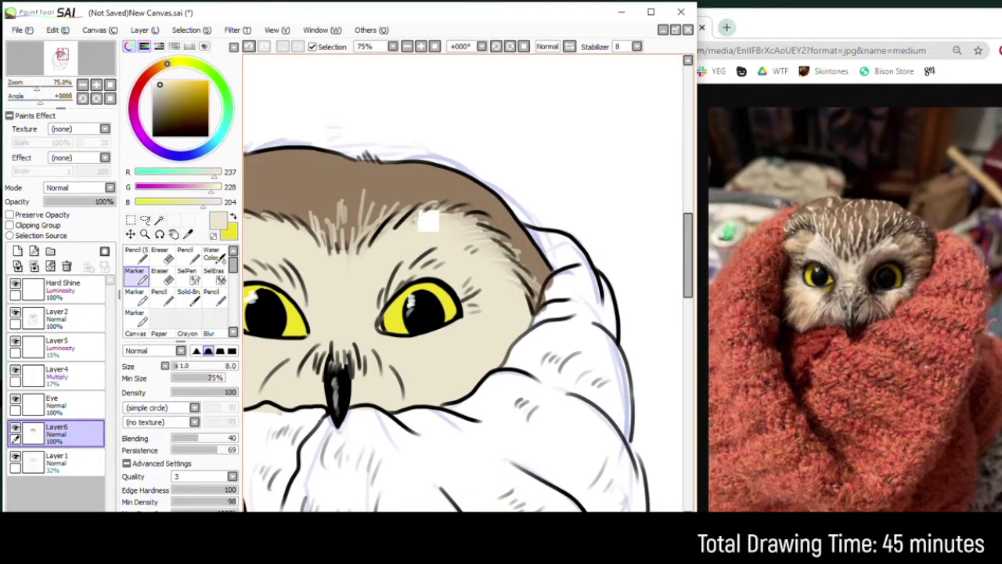
{"action": "left_click_drag", "start_coordinate": [303, 238], "coordinate": [445, 266]}
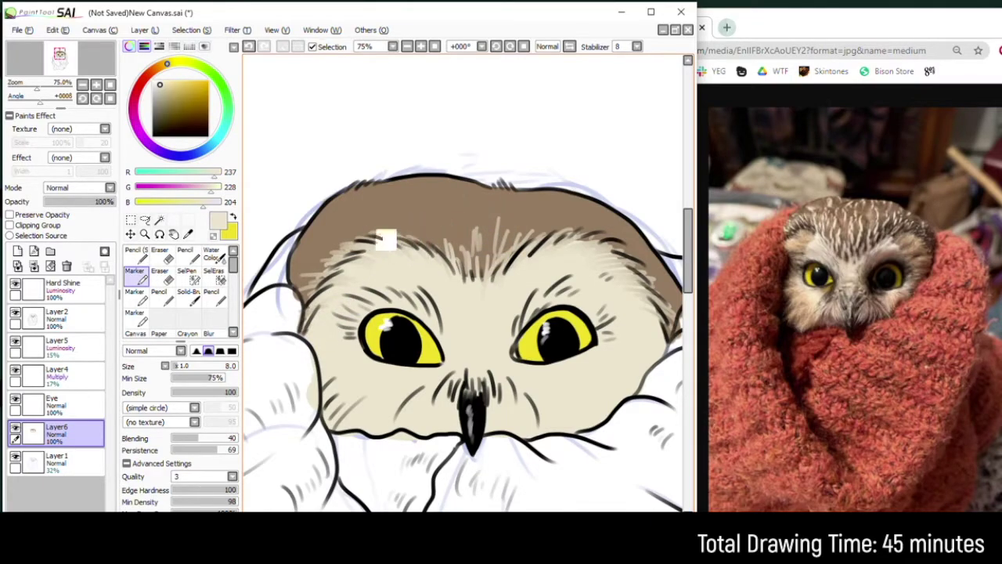
Step: Undo the last few strokes and paint rows of fine cream feather streaks over both sides of the brown crown
{"action": "key", "text": "ctrl+z"}
{"action": "key", "text": "ctrl+z"}
{"action": "key", "text": "ctrl+z"}
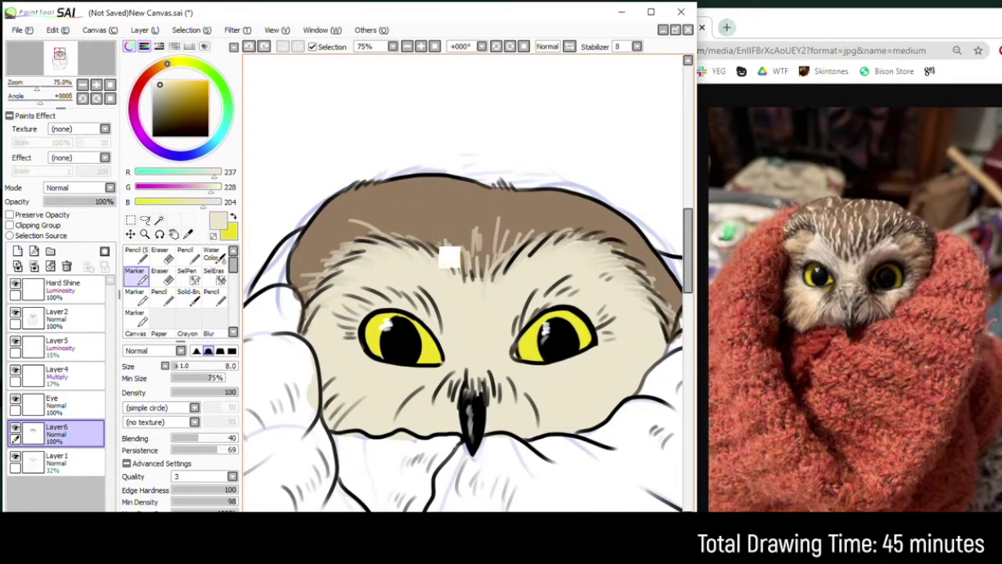
{"action": "mouse_move", "coordinate": [358, 215]}
{"action": "left_mouse_down"}
{"action": "mouse_move", "coordinate": [377, 215]}
{"action": "mouse_move", "coordinate": [352, 227]}
{"action": "left_mouse_up"}
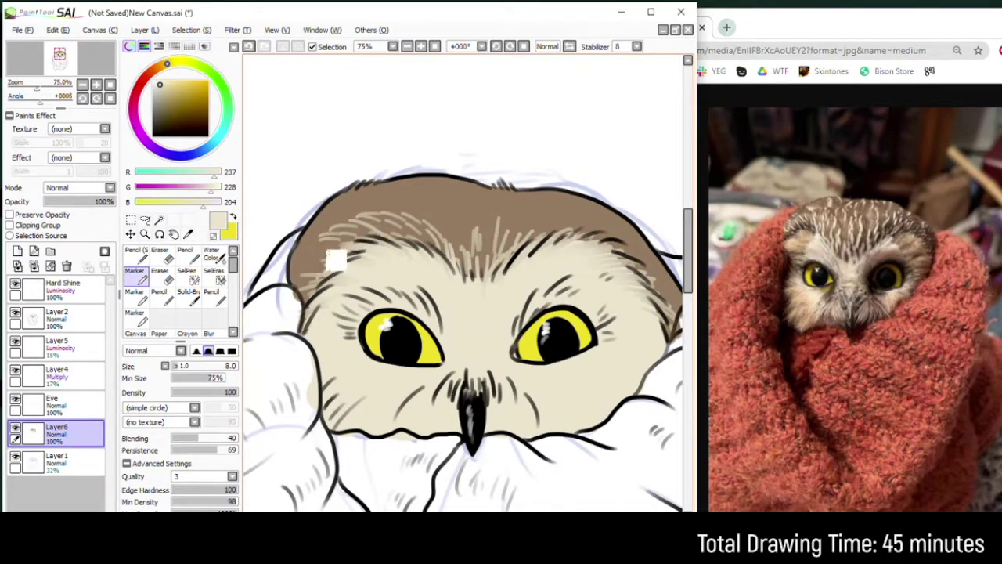
{"action": "left_click_drag", "start_coordinate": [323, 277], "coordinate": [304, 292]}
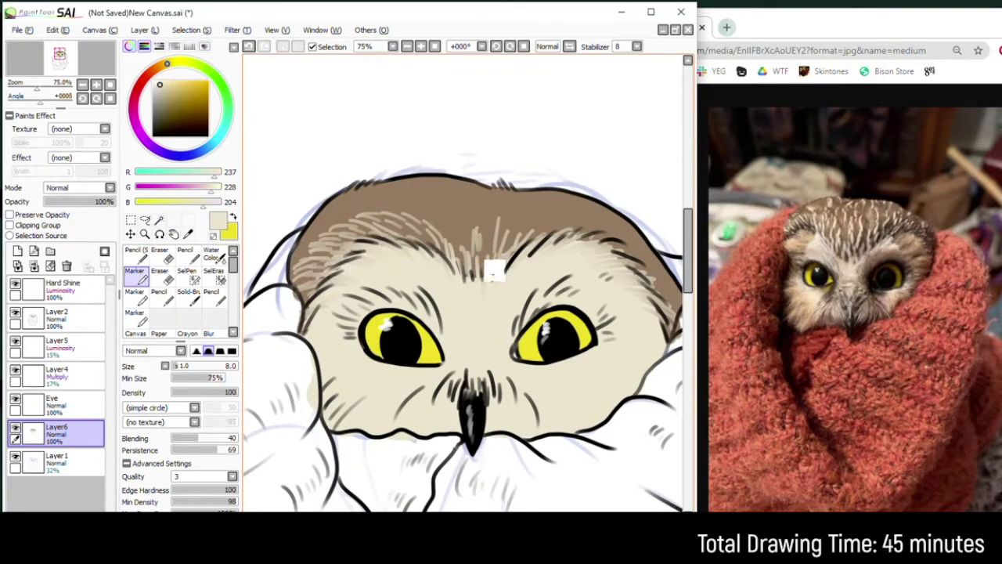
{"action": "left_click_drag", "start_coordinate": [643, 293], "coordinate": [532, 271]}
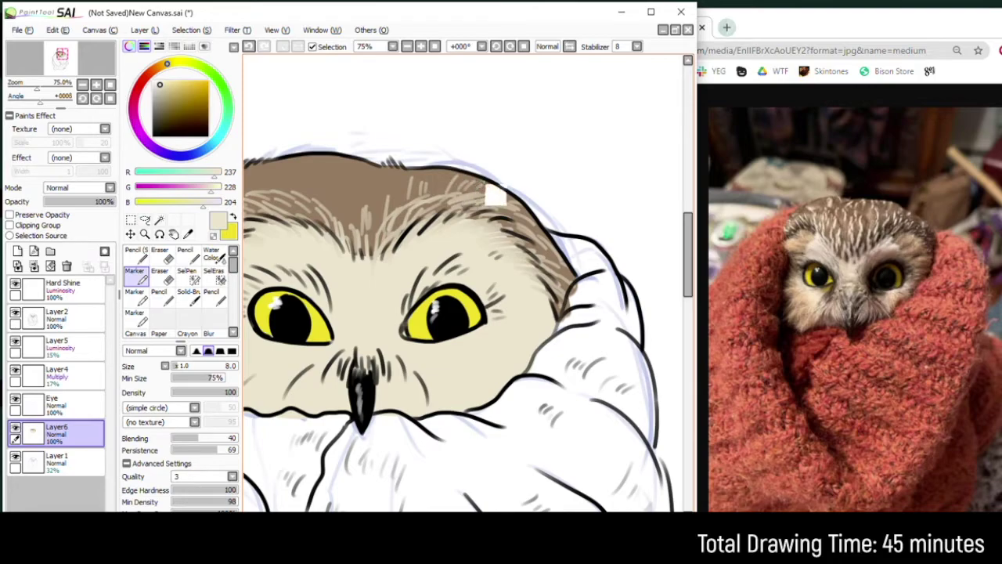
{"action": "left_click_drag", "start_coordinate": [314, 194], "coordinate": [408, 187]}
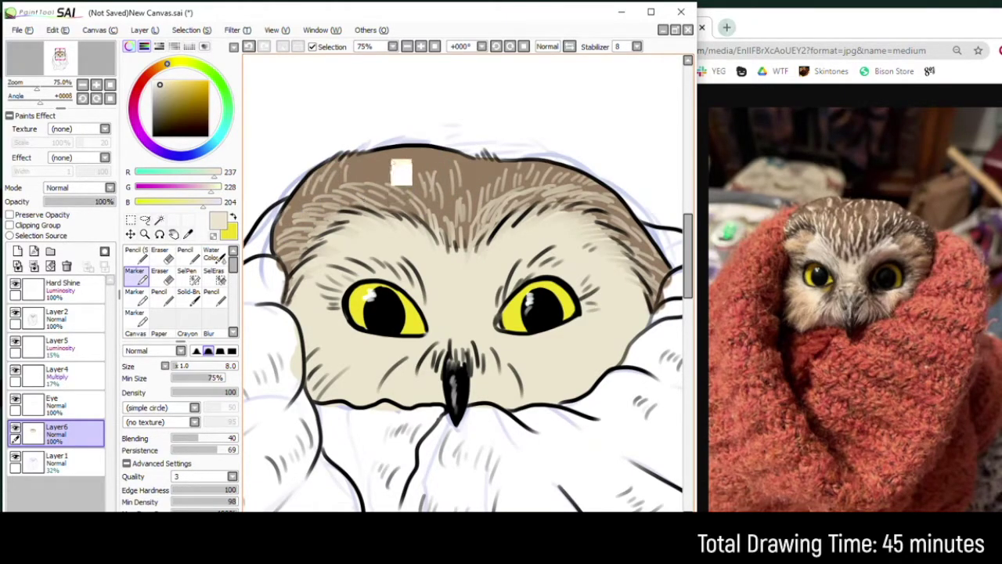
Step: Cover the stray marks at the crown's top with brown and fill the area with fine cream Marker streaks
{"action": "key", "text": "ctrl+z"}
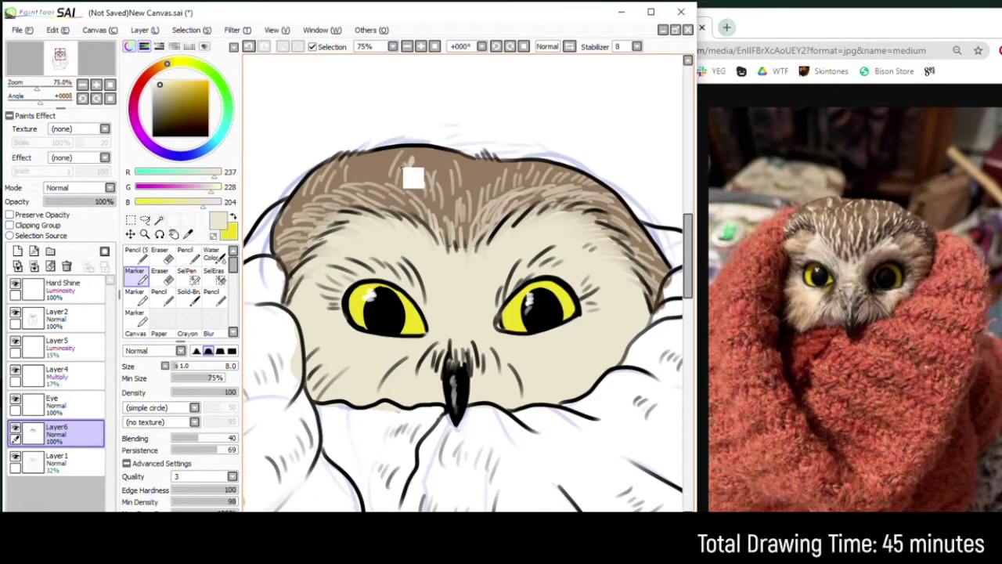
{"action": "key", "text": "n"}
{"action": "left_click", "coordinate": [409, 167], "text": "alt"}
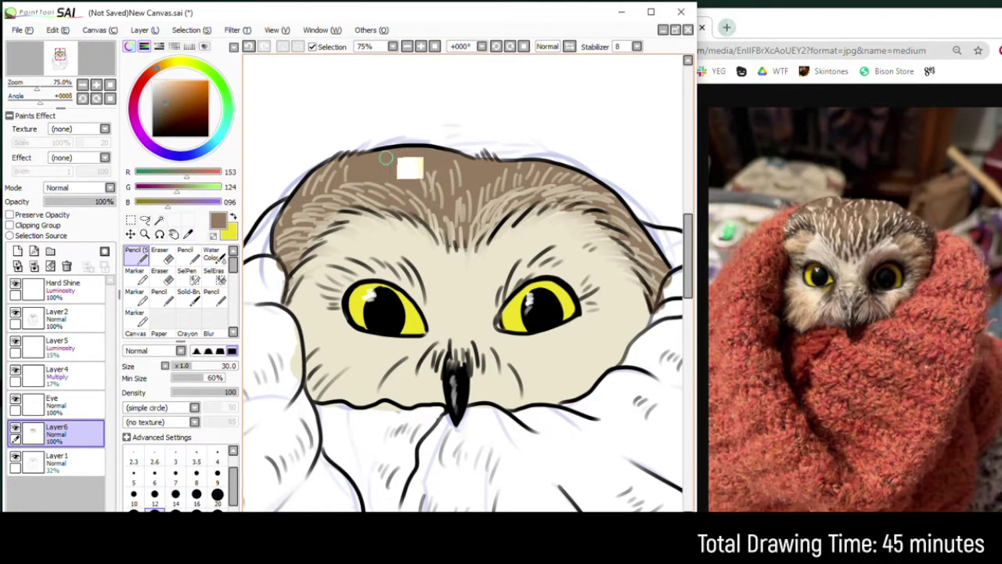
{"action": "left_click", "coordinate": [411, 219], "text": "alt"}
{"action": "key", "text": "m"}
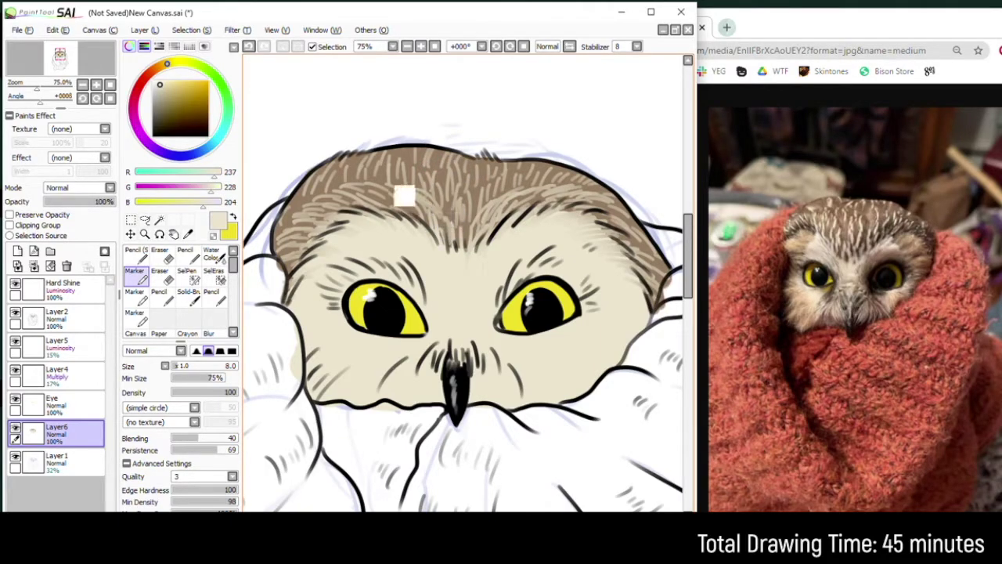
Step: Sample the crown's brown (RGB 153, 124, 96) and shade the crown's upper feathers out to its right edge with the size 80 Pencil
{"action": "scroll", "coordinate": [398, 203], "scroll_direction": "down", "scroll_amount": 4}
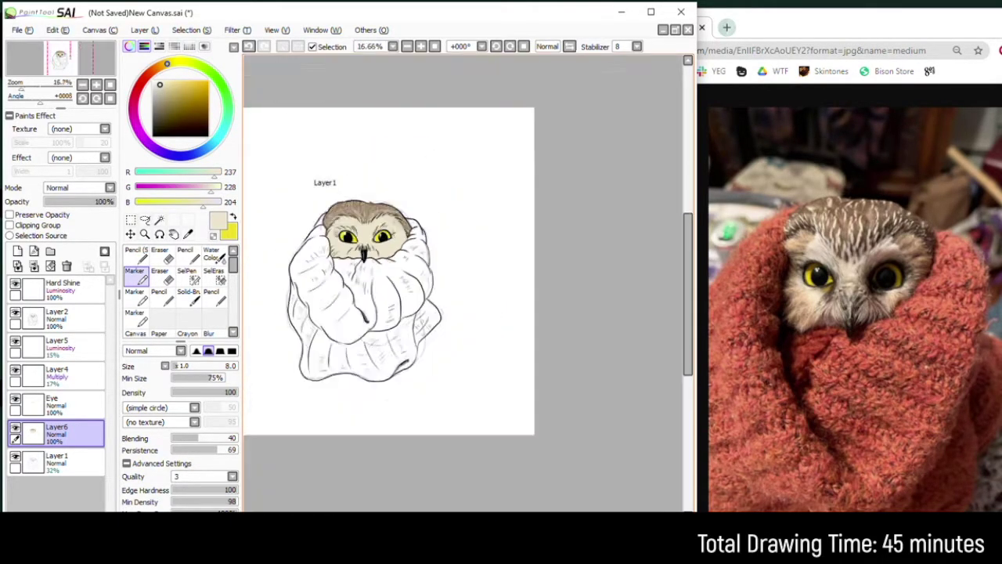
{"action": "scroll", "coordinate": [355, 290], "scroll_direction": "up", "scroll_amount": 5}
{"action": "left_click", "coordinate": [335, 276], "text": "alt"}
{"action": "left_click", "coordinate": [213, 296]}
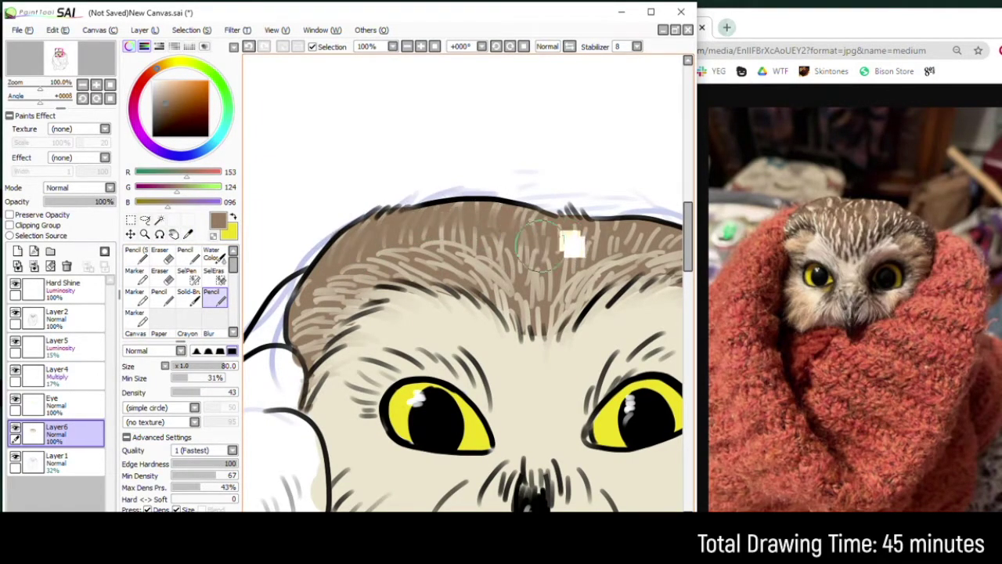
{"action": "left_click_drag", "start_coordinate": [487, 210], "coordinate": [349, 193]}
{"action": "mouse_move", "coordinate": [520, 216]}
{"action": "left_mouse_down"}
{"action": "mouse_move", "coordinate": [587, 209]}
{"action": "mouse_move", "coordinate": [638, 255]}
{"action": "mouse_move", "coordinate": [480, 226]}
{"action": "left_mouse_up"}
Step: Erase the brown spilling outside the head's outline with the size 50 Eraser
{"action": "left_click", "coordinate": [162, 275]}
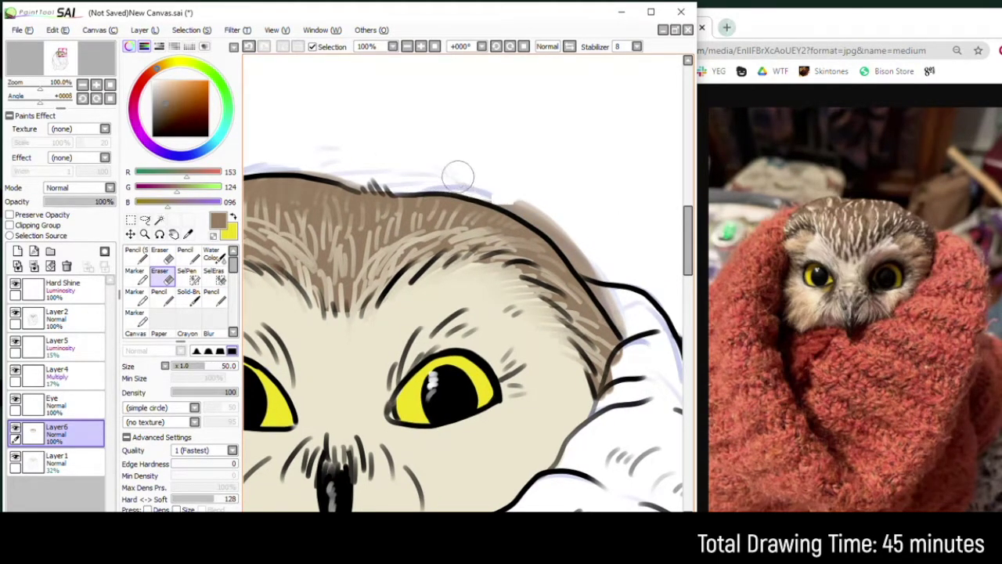
{"action": "mouse_move", "coordinate": [521, 198]}
{"action": "left_mouse_down"}
{"action": "mouse_move", "coordinate": [583, 249]}
{"action": "mouse_move", "coordinate": [626, 319]}
{"action": "left_mouse_up"}
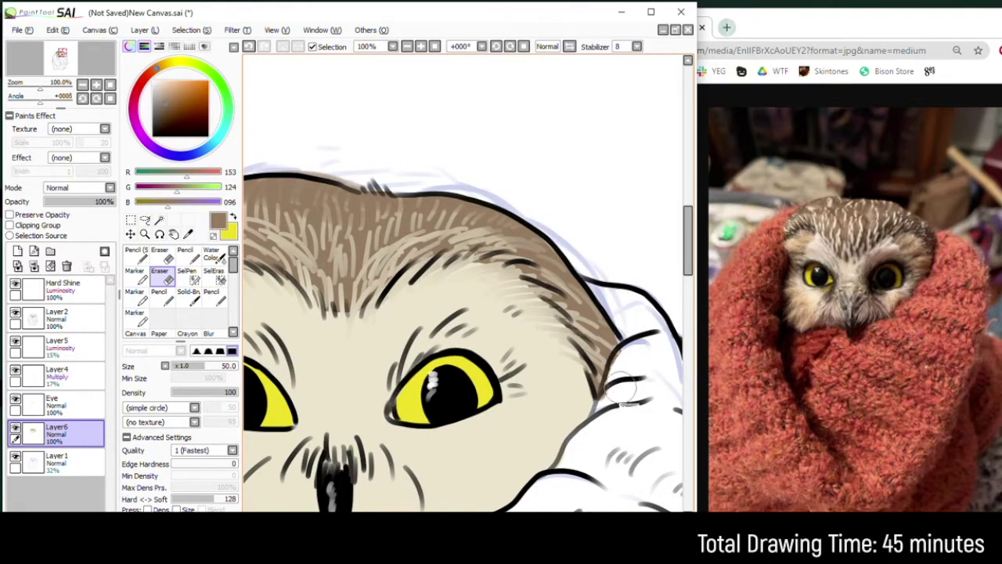
{"action": "left_click_drag", "start_coordinate": [357, 168], "coordinate": [486, 202]}
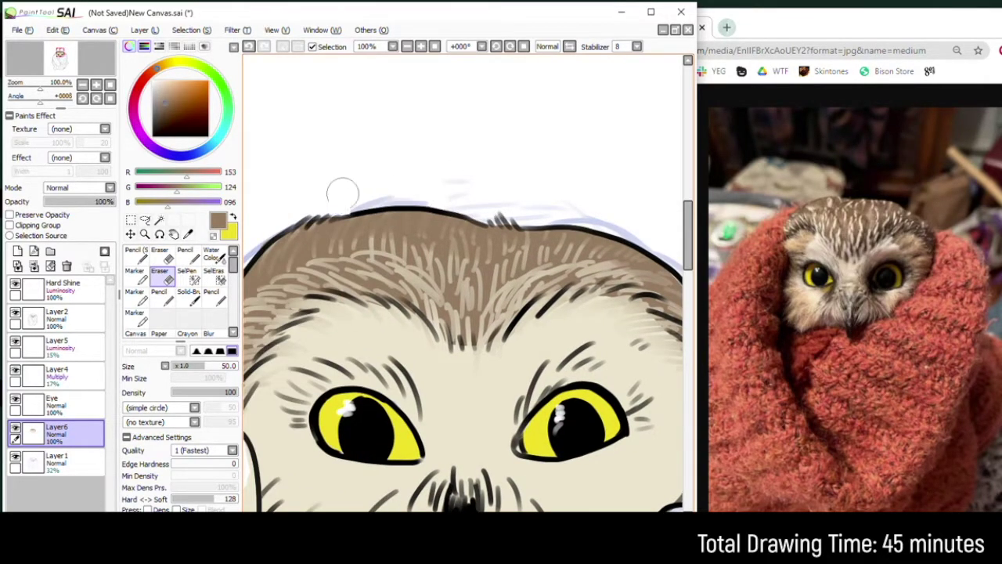
{"action": "left_click_drag", "start_coordinate": [343, 192], "coordinate": [491, 165]}
{"action": "left_click_drag", "start_coordinate": [393, 477], "coordinate": [353, 404]}
{"action": "left_click_drag", "start_coordinate": [354, 404], "coordinate": [341, 366]}
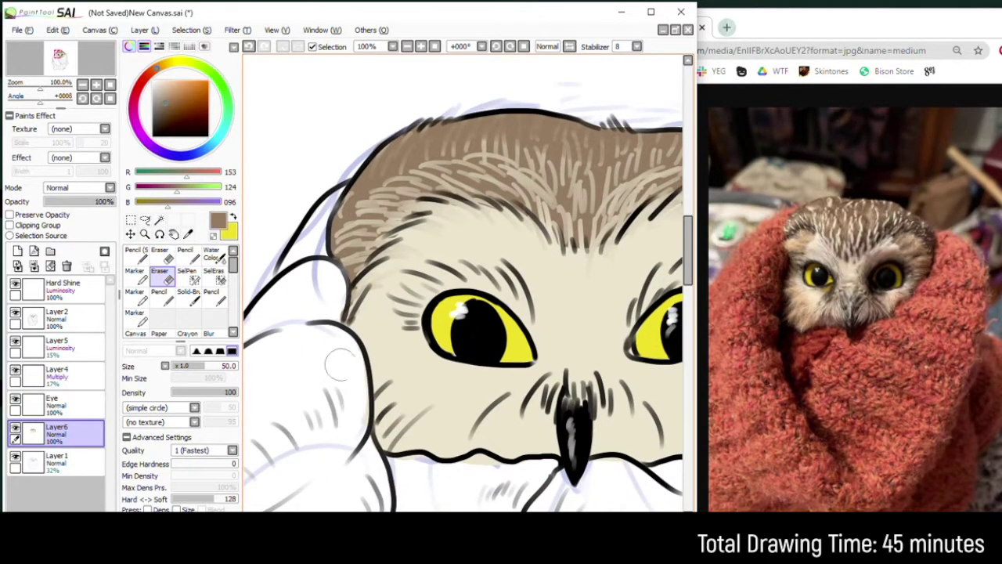
Step: Add a new layer above the Eye layer and choose orange (RGB 219, 93, 0) for the blanket
{"action": "left_click", "coordinate": [76, 402]}
{"action": "left_click", "coordinate": [18, 251]}
{"action": "left_click_drag", "start_coordinate": [198, 126], "coordinate": [208, 89]}
{"action": "scroll", "coordinate": [440, 324], "scroll_direction": "down", "scroll_amount": 2}
{"action": "left_click_drag", "start_coordinate": [454, 373], "coordinate": [450, 260]}
Step: Block in the blanket's central-left folds below the owl's face in orange with the size 400 Pencil
{"action": "left_click", "coordinate": [211, 296]}
{"action": "mouse_move", "coordinate": [387, 361]}
{"action": "left_mouse_down"}
{"action": "mouse_move", "coordinate": [398, 376]}
{"action": "mouse_move", "coordinate": [406, 368]}
{"action": "mouse_move", "coordinate": [416, 400]}
{"action": "mouse_move", "coordinate": [385, 324]}
{"action": "left_mouse_up"}
{"action": "key", "text": "bracketright"}
{"action": "key", "text": "bracketright"}
{"action": "key", "text": "bracketright"}
{"action": "key", "text": "bracketright"}
{"action": "key", "text": "bracketright"}
{"action": "key", "text": "bracketright"}
{"action": "key", "text": "bracketleft"}
{"action": "key", "text": "bracketleft"}
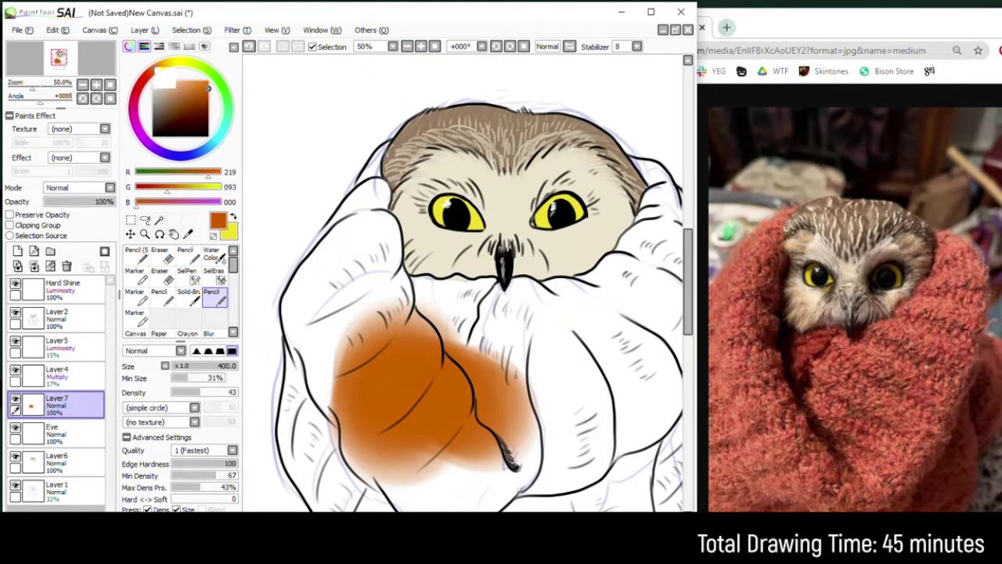
{"action": "mouse_move", "coordinate": [413, 401]}
{"action": "left_mouse_down"}
{"action": "mouse_move", "coordinate": [464, 377]}
{"action": "mouse_move", "coordinate": [413, 417]}
{"action": "mouse_move", "coordinate": [383, 354]}
{"action": "mouse_move", "coordinate": [399, 398]}
{"action": "mouse_move", "coordinate": [442, 435]}
{"action": "left_mouse_up"}
Step: Paint the blanket's left side down to the lower-left hem in solid orange (RGB 219, 81, 0)
{"action": "left_click", "coordinate": [234, 392]}
{"action": "mouse_move", "coordinate": [361, 249]}
{"action": "left_mouse_down"}
{"action": "mouse_move", "coordinate": [336, 289]}
{"action": "mouse_move", "coordinate": [337, 263]}
{"action": "mouse_move", "coordinate": [317, 293]}
{"action": "mouse_move", "coordinate": [319, 282]}
{"action": "mouse_move", "coordinate": [316, 321]}
{"action": "left_mouse_up"}
{"action": "left_click_drag", "start_coordinate": [340, 383], "coordinate": [384, 263]}
{"action": "mouse_move", "coordinate": [431, 331]}
{"action": "left_mouse_down"}
{"action": "mouse_move", "coordinate": [463, 416]}
{"action": "mouse_move", "coordinate": [396, 483]}
{"action": "mouse_move", "coordinate": [383, 354]}
{"action": "mouse_move", "coordinate": [376, 376]}
{"action": "mouse_move", "coordinate": [370, 245]}
{"action": "mouse_move", "coordinate": [359, 316]}
{"action": "mouse_move", "coordinate": [283, 209]}
{"action": "left_mouse_up"}
{"action": "left_click_drag", "start_coordinate": [333, 384], "coordinate": [303, 363]}
Step: Erase the orange spilling past the blanket's lower-left hem with the size 50 Eraser
{"action": "key", "text": "e"}
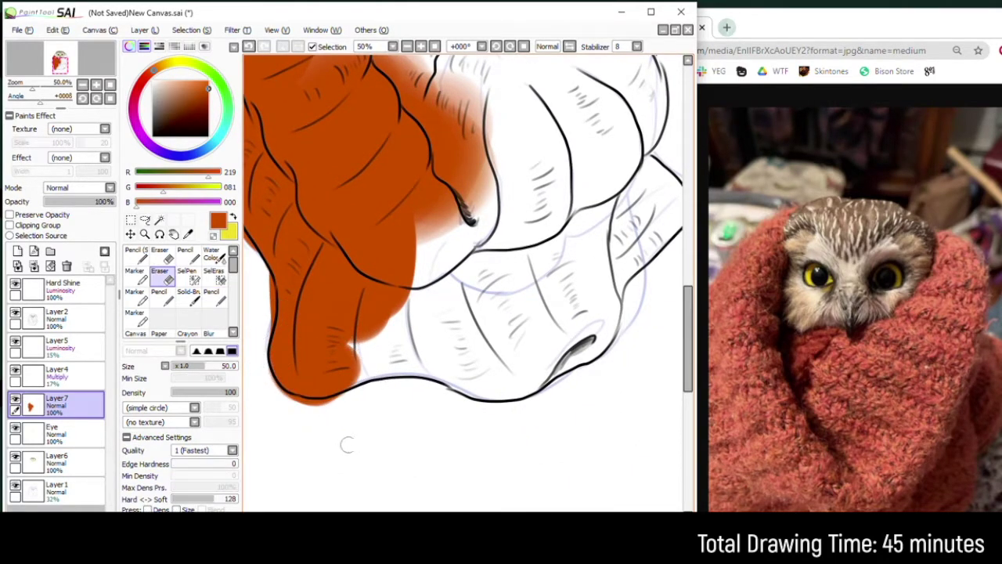
{"action": "key", "text": "n"}
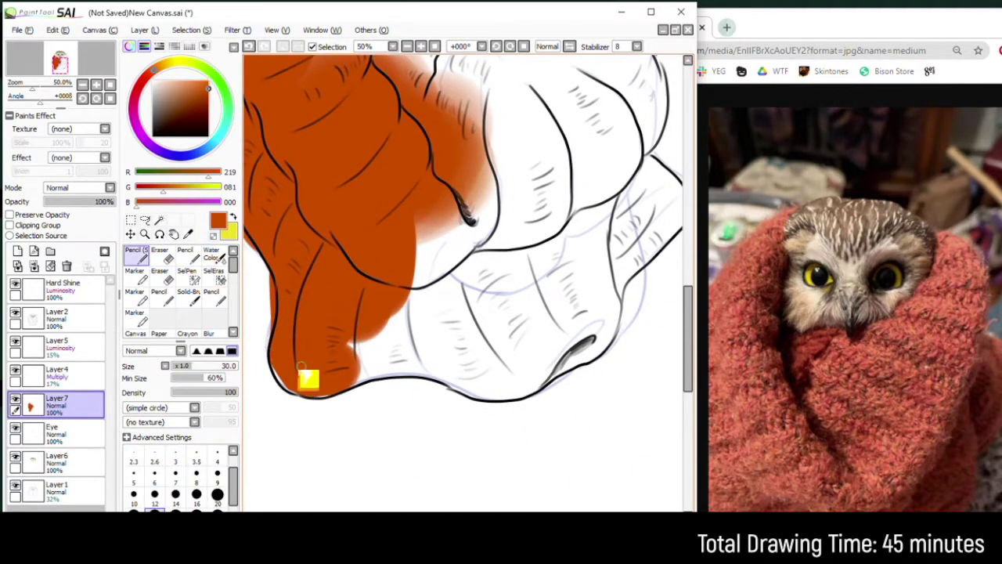
{"action": "left_click_drag", "start_coordinate": [345, 349], "coordinate": [421, 347]}
{"action": "key", "text": "e"}
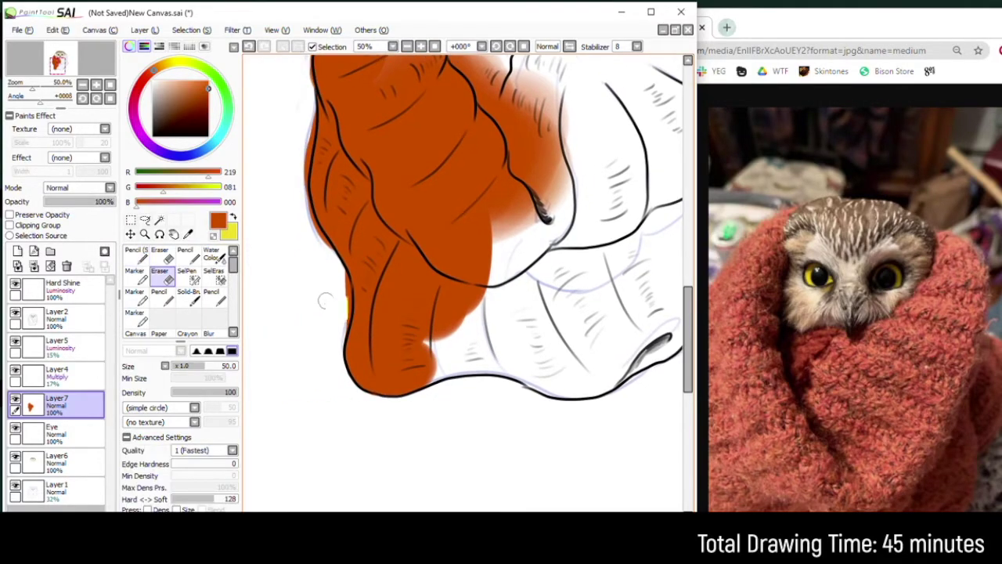
{"action": "scroll", "coordinate": [335, 334], "scroll_direction": "up", "scroll_amount": 3}
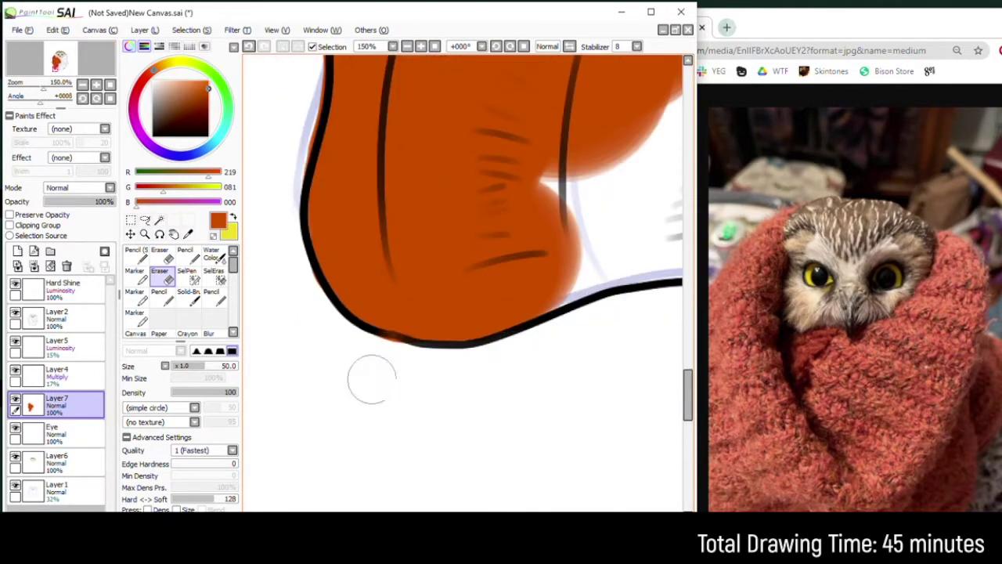
{"action": "left_click_drag", "start_coordinate": [311, 221], "coordinate": [362, 370]}
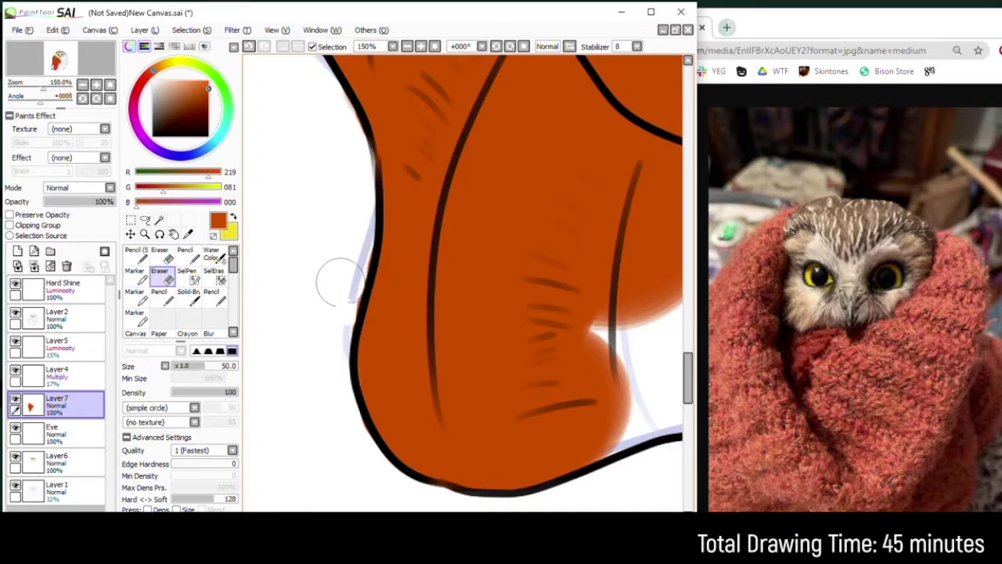
{"action": "scroll", "coordinate": [362, 317], "scroll_direction": "up", "scroll_amount": 3}
Step: Erase the excess orange along the blanket's left outline from the lower folds up to the shoulder
{"action": "left_click_drag", "start_coordinate": [338, 255], "coordinate": [304, 184]}
{"action": "left_click_drag", "start_coordinate": [305, 188], "coordinate": [372, 376]}
{"action": "mouse_move", "coordinate": [353, 363]}
{"action": "left_mouse_down"}
{"action": "mouse_move", "coordinate": [329, 329]}
{"action": "mouse_move", "coordinate": [313, 196]}
{"action": "left_mouse_up"}
{"action": "left_click_drag", "start_coordinate": [292, 145], "coordinate": [294, 290]}
{"action": "left_click_drag", "start_coordinate": [323, 182], "coordinate": [304, 358]}
{"action": "left_click_drag", "start_coordinate": [327, 136], "coordinate": [330, 142]}
{"action": "mouse_move", "coordinate": [329, 144]}
{"action": "left_mouse_down"}
{"action": "mouse_move", "coordinate": [344, 338]}
{"action": "mouse_move", "coordinate": [341, 247]}
{"action": "left_mouse_up"}
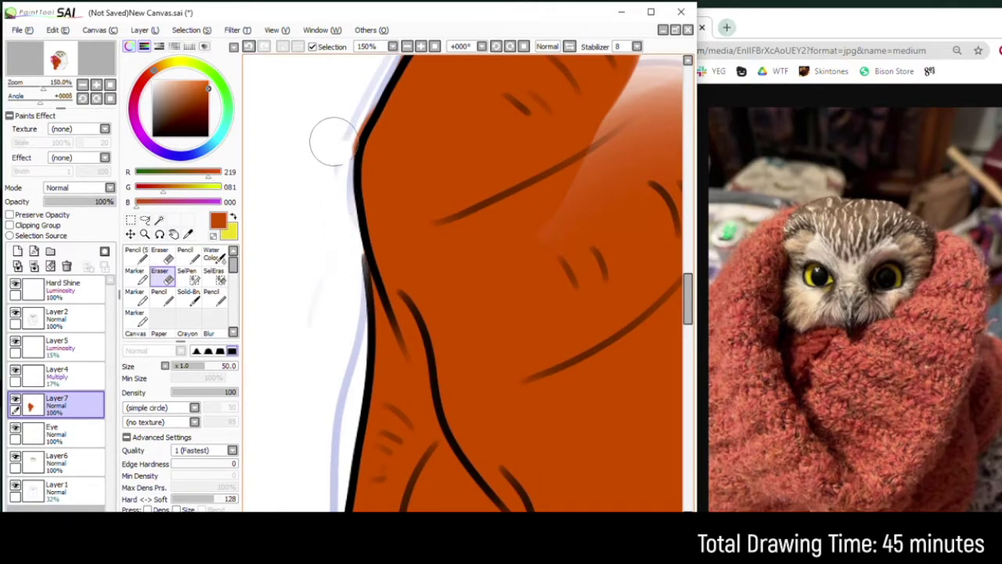
{"action": "scroll", "coordinate": [329, 139], "scroll_direction": "up", "scroll_amount": 3}
{"action": "left_click_drag", "start_coordinate": [369, 180], "coordinate": [391, 138]}
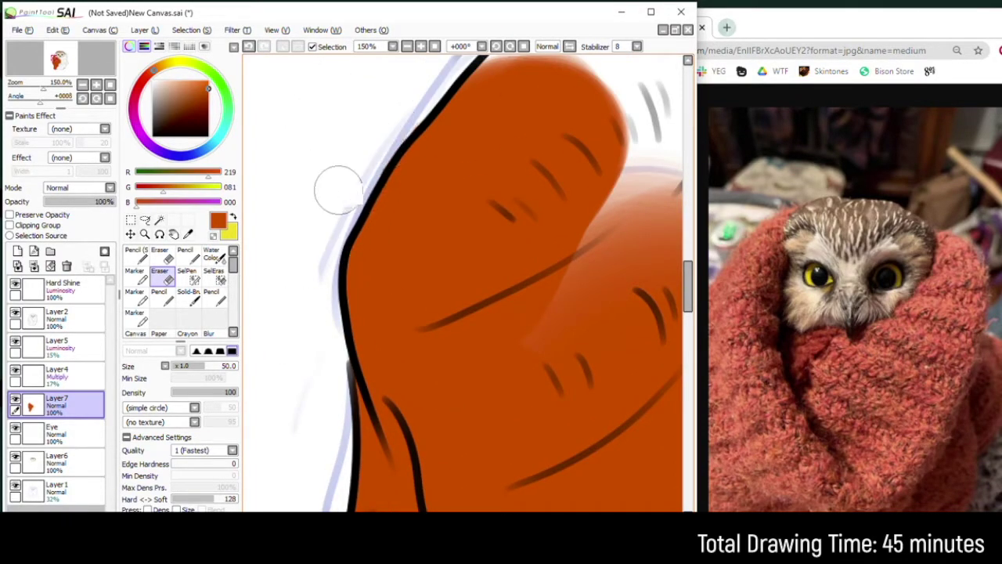
Step: Fill the blanket's upper-left folds beside the owl's face with orange, using a smaller Pencil
{"action": "scroll", "coordinate": [358, 176], "scroll_direction": "down", "scroll_amount": 1}
{"action": "left_click_drag", "start_coordinate": [509, 110], "coordinate": [446, 203]}
{"action": "key", "text": "n"}
{"action": "left_click_drag", "start_coordinate": [457, 328], "coordinate": [466, 355]}
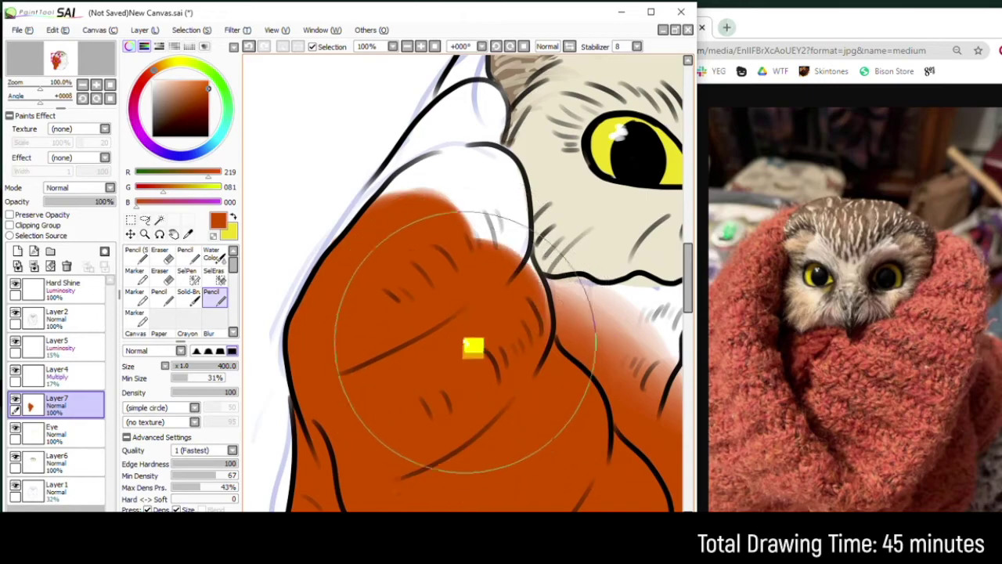
{"action": "key", "text": "bracketleft"}
{"action": "key", "text": "bracketleft"}
{"action": "key", "text": "bracketleft"}
{"action": "key", "text": "bracketleft"}
{"action": "key", "text": "bracketleft"}
{"action": "key", "text": "bracketleft"}
{"action": "mouse_move", "coordinate": [478, 267]}
{"action": "left_mouse_down"}
{"action": "mouse_move", "coordinate": [472, 233]}
{"action": "mouse_move", "coordinate": [517, 294]}
{"action": "left_mouse_up"}
{"action": "mouse_move", "coordinate": [537, 333]}
{"action": "left_mouse_down"}
{"action": "mouse_move", "coordinate": [577, 387]}
{"action": "mouse_move", "coordinate": [582, 305]}
{"action": "mouse_move", "coordinate": [522, 286]}
{"action": "mouse_move", "coordinate": [503, 195]}
{"action": "mouse_move", "coordinate": [446, 161]}
{"action": "mouse_move", "coordinate": [356, 275]}
{"action": "mouse_move", "coordinate": [430, 149]}
{"action": "mouse_move", "coordinate": [477, 112]}
{"action": "mouse_move", "coordinate": [492, 125]}
{"action": "mouse_move", "coordinate": [402, 185]}
{"action": "left_mouse_up"}
{"action": "mouse_move", "coordinate": [450, 117]}
{"action": "left_mouse_down"}
{"action": "mouse_move", "coordinate": [400, 258]}
{"action": "mouse_move", "coordinate": [436, 167]}
{"action": "mouse_move", "coordinate": [428, 199]}
{"action": "mouse_move", "coordinate": [462, 195]}
{"action": "mouse_move", "coordinate": [442, 149]}
{"action": "mouse_move", "coordinate": [414, 152]}
{"action": "mouse_move", "coordinate": [308, 297]}
{"action": "mouse_move", "coordinate": [327, 272]}
{"action": "left_mouse_up"}
Step: Undo the last change and erase the orange outside the blanket's upper-left outline
{"action": "key", "text": "e"}
{"action": "key", "text": "ctrl+z"}
{"action": "left_click_drag", "start_coordinate": [304, 313], "coordinate": [283, 363]}
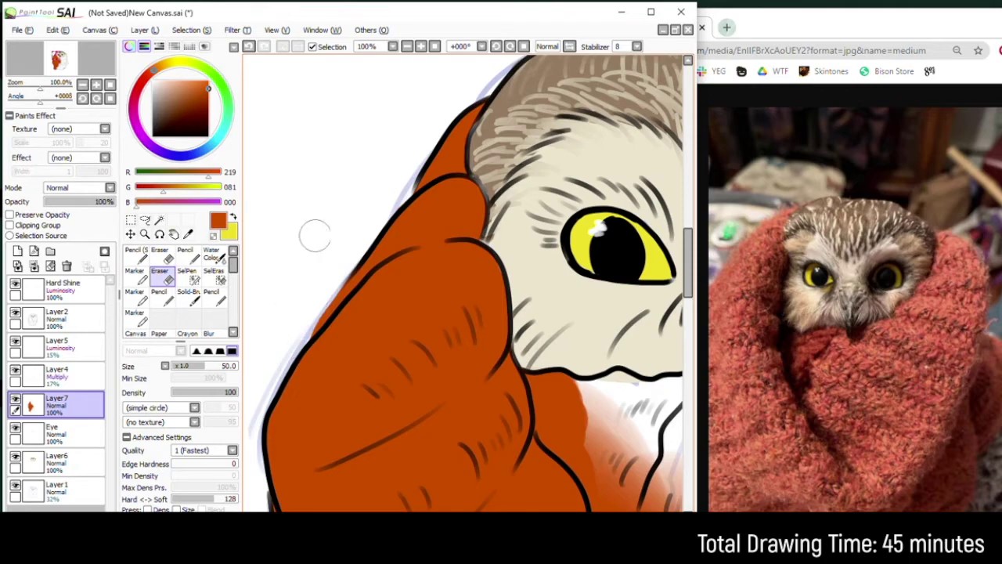
Step: Fill the blanket below the owl's left cheek with orange up to the beak and clean the edge against the face
{"action": "left_click_drag", "start_coordinate": [558, 407], "coordinate": [335, 175]}
{"action": "left_click", "coordinate": [214, 298]}
{"action": "mouse_move", "coordinate": [464, 279]}
{"action": "left_mouse_down"}
{"action": "mouse_move", "coordinate": [410, 228]}
{"action": "mouse_move", "coordinate": [457, 168]}
{"action": "mouse_move", "coordinate": [381, 290]}
{"action": "mouse_move", "coordinate": [378, 196]}
{"action": "mouse_move", "coordinate": [362, 172]}
{"action": "mouse_move", "coordinate": [459, 171]}
{"action": "left_mouse_up"}
{"action": "key", "text": "e"}
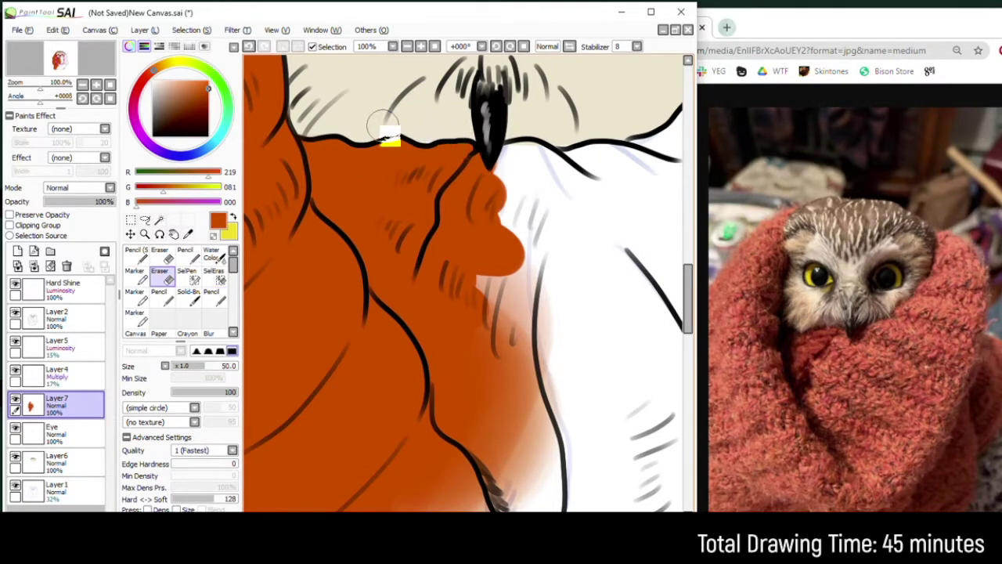
Step: Extend the orange along the blanket's top edge from the beak towards the right cheek and erase any overlap on the face
{"action": "key", "text": "n"}
{"action": "key", "text": "n"}
{"action": "mouse_move", "coordinate": [551, 244]}
{"action": "left_mouse_down"}
{"action": "mouse_move", "coordinate": [514, 251]}
{"action": "mouse_move", "coordinate": [523, 360]}
{"action": "left_mouse_up"}
{"action": "scroll", "coordinate": [523, 313], "scroll_direction": "down", "scroll_amount": 1}
{"action": "left_click_drag", "start_coordinate": [584, 233], "coordinate": [453, 240]}
{"action": "scroll", "coordinate": [453, 240], "scroll_direction": "up", "scroll_amount": 1}
{"action": "left_click_drag", "start_coordinate": [351, 279], "coordinate": [476, 319]}
{"action": "mouse_move", "coordinate": [380, 300]}
{"action": "left_mouse_down"}
{"action": "mouse_move", "coordinate": [365, 293]}
{"action": "mouse_move", "coordinate": [422, 301]}
{"action": "mouse_move", "coordinate": [453, 290]}
{"action": "mouse_move", "coordinate": [509, 309]}
{"action": "mouse_move", "coordinate": [579, 235]}
{"action": "mouse_move", "coordinate": [548, 273]}
{"action": "mouse_move", "coordinate": [517, 271]}
{"action": "left_mouse_up"}
{"action": "key", "text": "e"}
{"action": "left_click_drag", "start_coordinate": [391, 264], "coordinate": [457, 246]}
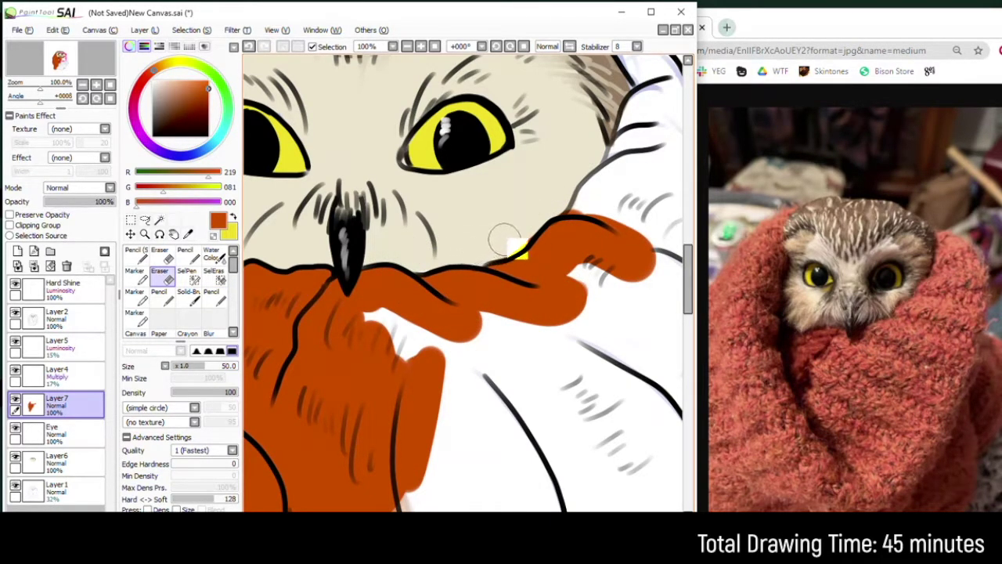
{"action": "left_click_drag", "start_coordinate": [534, 199], "coordinate": [422, 246]}
Step: Paint orange over the blanket folds to the right of the owl's face
{"action": "key", "text": "n"}
{"action": "mouse_move", "coordinate": [546, 216]}
{"action": "left_mouse_down"}
{"action": "mouse_move", "coordinate": [524, 166]}
{"action": "mouse_move", "coordinate": [498, 240]}
{"action": "mouse_move", "coordinate": [517, 191]}
{"action": "mouse_move", "coordinate": [488, 233]}
{"action": "mouse_move", "coordinate": [504, 248]}
{"action": "mouse_move", "coordinate": [551, 229]}
{"action": "mouse_move", "coordinate": [600, 291]}
{"action": "left_mouse_up"}
{"action": "left_click_drag", "start_coordinate": [579, 204], "coordinate": [550, 296]}
{"action": "mouse_move", "coordinate": [525, 233]}
{"action": "left_mouse_down"}
{"action": "mouse_move", "coordinate": [487, 184]}
{"action": "mouse_move", "coordinate": [515, 251]}
{"action": "mouse_move", "coordinate": [505, 256]}
{"action": "left_mouse_up"}
Step: Fill the narrow blanket gaps beside the right side of the head with orange, using the Pencil at sizes 20 and 30
{"action": "key", "text": "bracketleft"}
{"action": "key", "text": "bracketleft"}
{"action": "key", "text": "bracketleft"}
{"action": "key", "text": "bracketleft"}
{"action": "key", "text": "bracketleft"}
{"action": "key", "text": "bracketleft"}
{"action": "key", "text": "bracketleft"}
{"action": "key", "text": "bracketleft"}
{"action": "key", "text": "bracketleft"}
{"action": "key", "text": "bracketleft"}
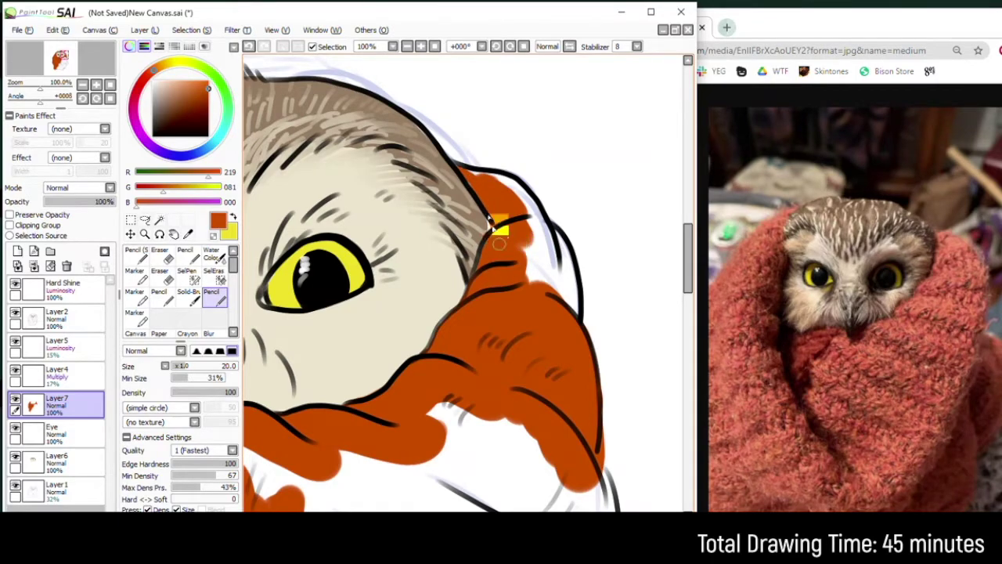
{"action": "left_click_drag", "start_coordinate": [548, 292], "coordinate": [544, 270]}
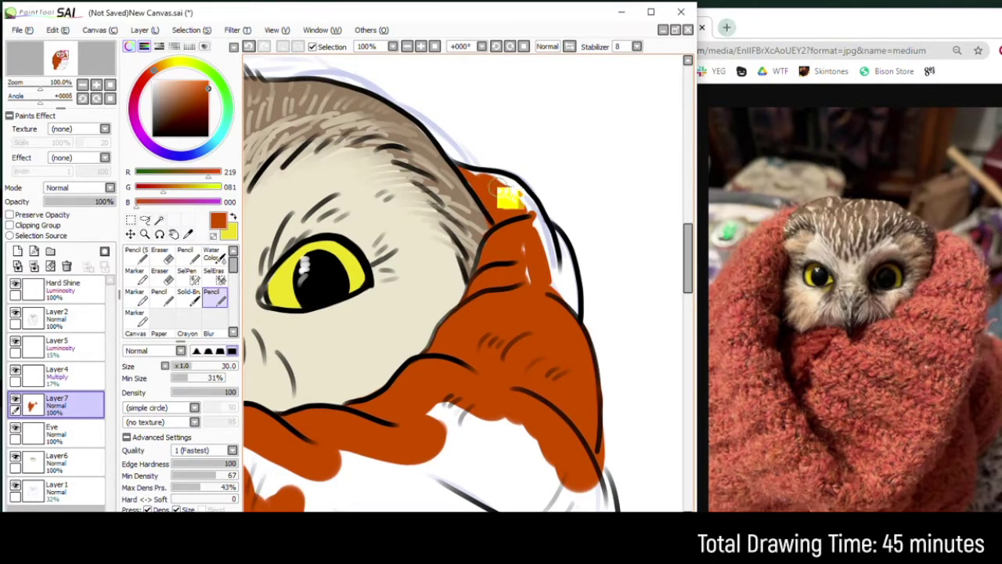
{"action": "mouse_move", "coordinate": [513, 190]}
{"action": "left_mouse_down"}
{"action": "mouse_move", "coordinate": [466, 171]}
{"action": "mouse_move", "coordinate": [480, 188]}
{"action": "mouse_move", "coordinate": [470, 182]}
{"action": "mouse_move", "coordinate": [502, 180]}
{"action": "mouse_move", "coordinate": [518, 192]}
{"action": "mouse_move", "coordinate": [561, 308]}
{"action": "mouse_move", "coordinate": [562, 260]}
{"action": "left_mouse_up"}
Step: Enlarge the brush and fill the remaining white areas of the blanket's right side and bottom with orange
{"action": "key", "text": "bracketright"}
{"action": "key", "text": "bracketright"}
{"action": "key", "text": "bracketright"}
{"action": "left_click_drag", "start_coordinate": [499, 333], "coordinate": [624, 56]}
{"action": "scroll", "coordinate": [510, 375], "scroll_direction": "down", "scroll_amount": 4}
{"action": "mouse_move", "coordinate": [484, 407]}
{"action": "left_mouse_down"}
{"action": "mouse_move", "coordinate": [520, 353]}
{"action": "mouse_move", "coordinate": [469, 384]}
{"action": "mouse_move", "coordinate": [497, 321]}
{"action": "mouse_move", "coordinate": [482, 348]}
{"action": "mouse_move", "coordinate": [484, 313]}
{"action": "mouse_move", "coordinate": [463, 309]}
{"action": "mouse_move", "coordinate": [539, 278]}
{"action": "mouse_move", "coordinate": [525, 286]}
{"action": "mouse_move", "coordinate": [541, 321]}
{"action": "mouse_move", "coordinate": [548, 313]}
{"action": "mouse_move", "coordinate": [536, 340]}
{"action": "mouse_move", "coordinate": [456, 400]}
{"action": "mouse_move", "coordinate": [482, 418]}
{"action": "mouse_move", "coordinate": [407, 426]}
{"action": "mouse_move", "coordinate": [403, 437]}
{"action": "mouse_move", "coordinate": [495, 445]}
{"action": "mouse_move", "coordinate": [520, 432]}
{"action": "mouse_move", "coordinate": [529, 391]}
{"action": "mouse_move", "coordinate": [551, 368]}
{"action": "mouse_move", "coordinate": [537, 387]}
{"action": "mouse_move", "coordinate": [557, 328]}
{"action": "left_mouse_up"}
{"action": "key", "text": "bracketright"}
{"action": "key", "text": "bracketright"}
{"action": "key", "text": "bracketright"}
{"action": "key", "text": "bracketright"}
{"action": "key", "text": "bracketright"}
{"action": "key", "text": "bracketright"}
{"action": "key", "text": "bracketright"}
{"action": "key", "text": "bracketright"}
Step: Erase the orange outside the blanket's right outline and around the pointed fold with the size 50 Eraser
{"action": "scroll", "coordinate": [558, 319], "scroll_direction": "up", "scroll_amount": 3}
{"action": "key", "text": "e"}
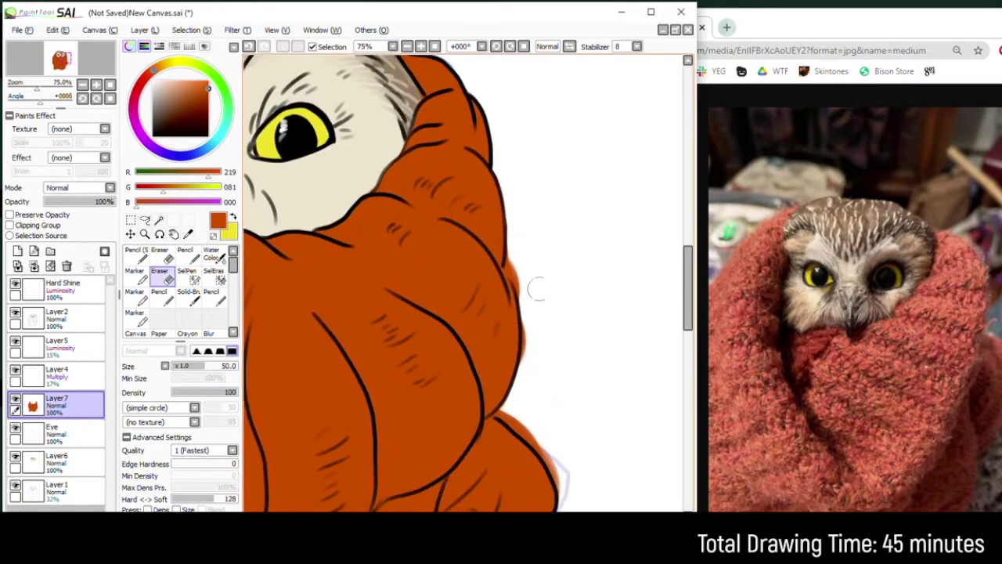
{"action": "left_click_drag", "start_coordinate": [505, 415], "coordinate": [490, 302]}
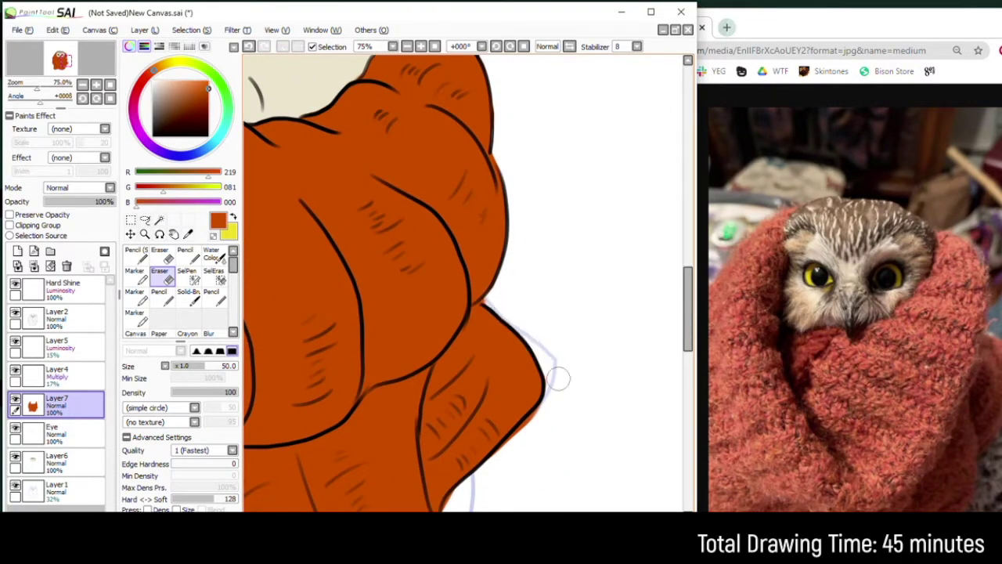
{"action": "left_click_drag", "start_coordinate": [458, 477], "coordinate": [531, 358]}
{"action": "left_click_drag", "start_coordinate": [533, 421], "coordinate": [526, 394]}
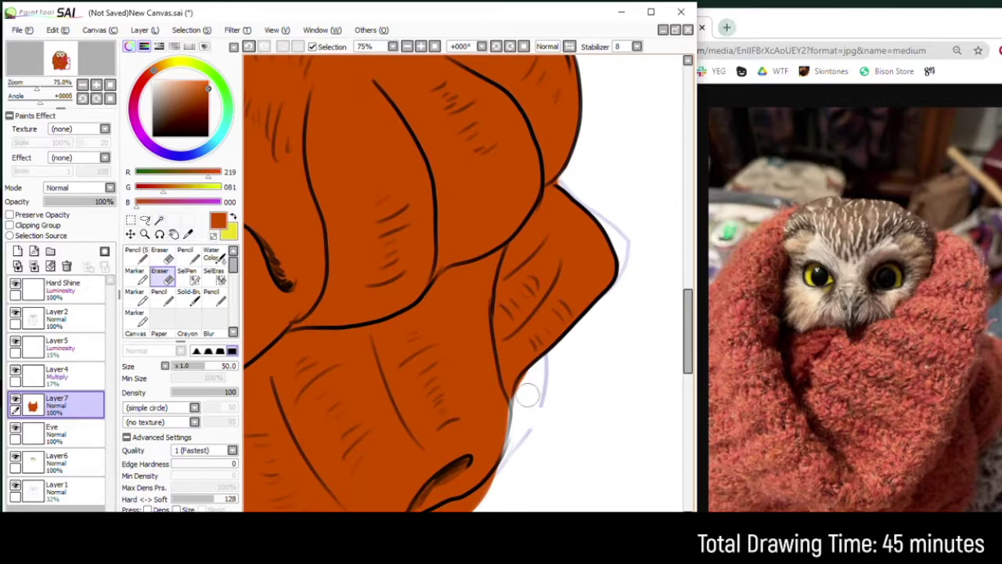
Step: Touch up the blanket's lower-right corner and erase the orange spilling below the bottom hem
{"action": "left_click_drag", "start_coordinate": [469, 490], "coordinate": [491, 397]}
{"action": "key", "text": "n"}
{"action": "left_click_drag", "start_coordinate": [497, 306], "coordinate": [479, 355]}
{"action": "key", "text": "e"}
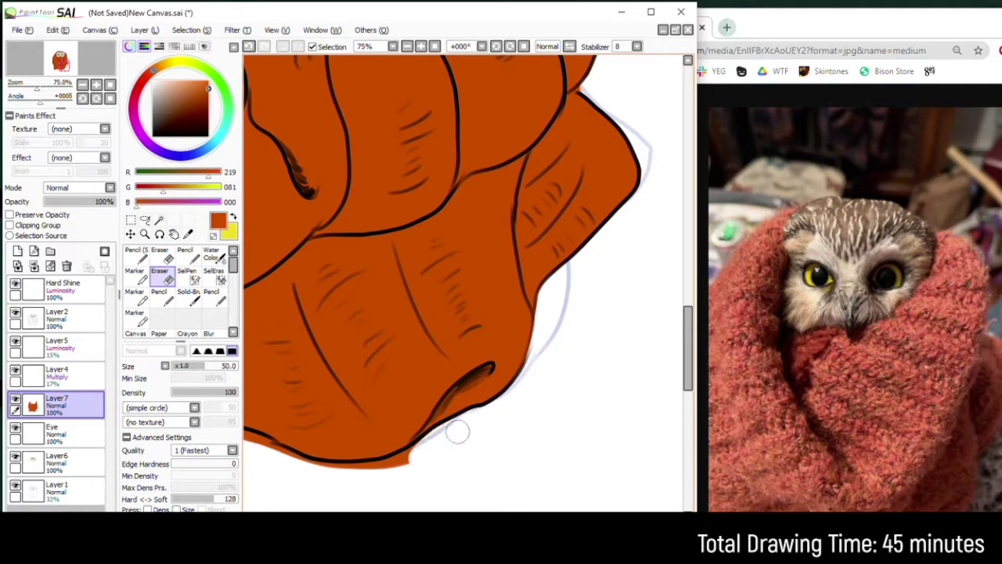
{"action": "left_click_drag", "start_coordinate": [458, 431], "coordinate": [591, 383]}
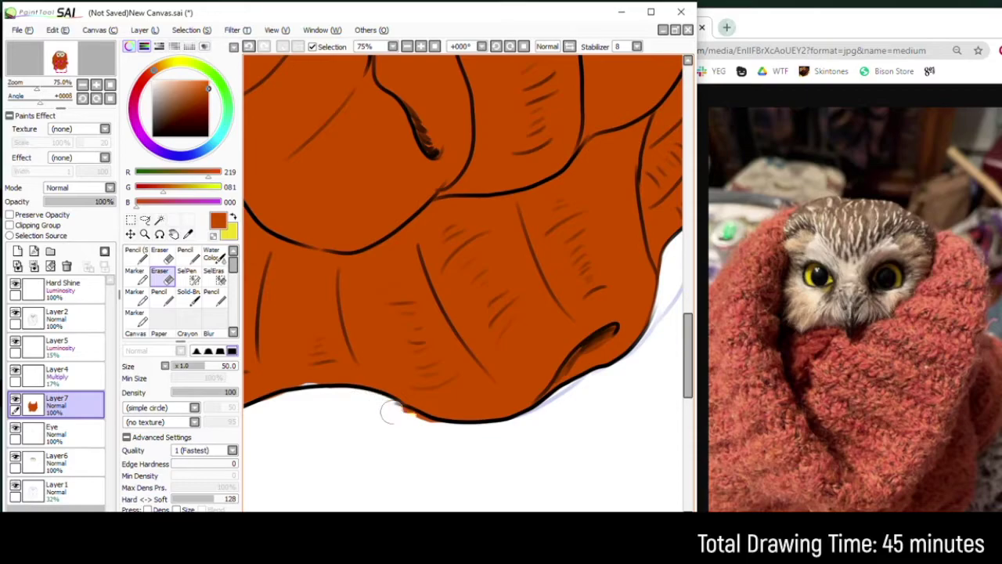
Step: Hide the rough sketch on Layer1
{"action": "key", "text": "n"}
{"action": "scroll", "coordinate": [298, 376], "scroll_direction": "down", "scroll_amount": 3}
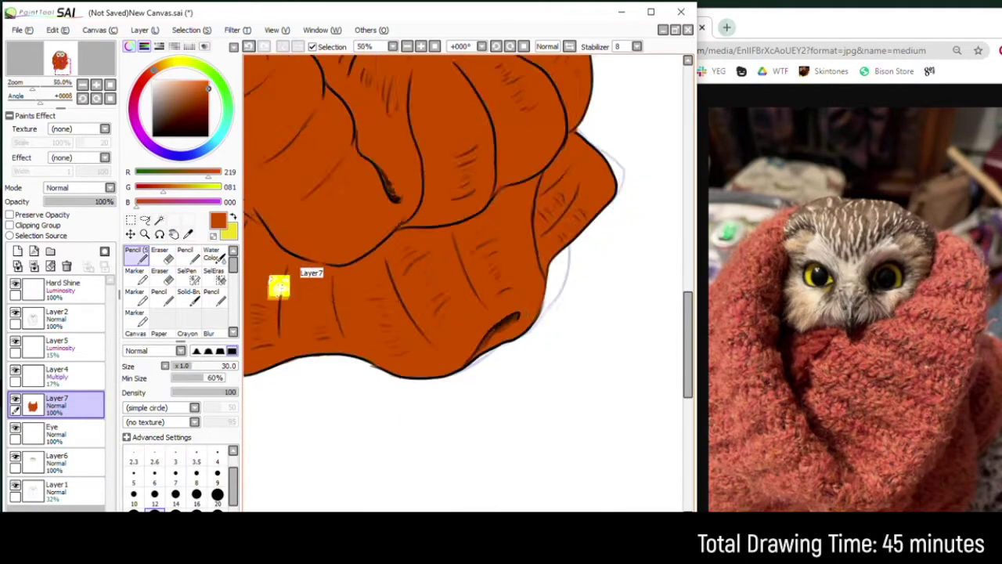
{"action": "left_click_drag", "start_coordinate": [458, 303], "coordinate": [332, 353]}
{"action": "left_click", "coordinate": [15, 486]}
{"action": "left_click_drag", "start_coordinate": [405, 229], "coordinate": [423, 246]}
{"action": "scroll", "coordinate": [383, 213], "scroll_direction": "up", "scroll_amount": 2}
{"action": "left_click_drag", "start_coordinate": [352, 164], "coordinate": [431, 417]}
{"action": "left_click_drag", "start_coordinate": [383, 176], "coordinate": [334, 151]}
{"action": "left_click_drag", "start_coordinate": [291, 208], "coordinate": [366, 267]}
{"action": "scroll", "coordinate": [374, 264], "scroll_direction": "up", "scroll_amount": 1}
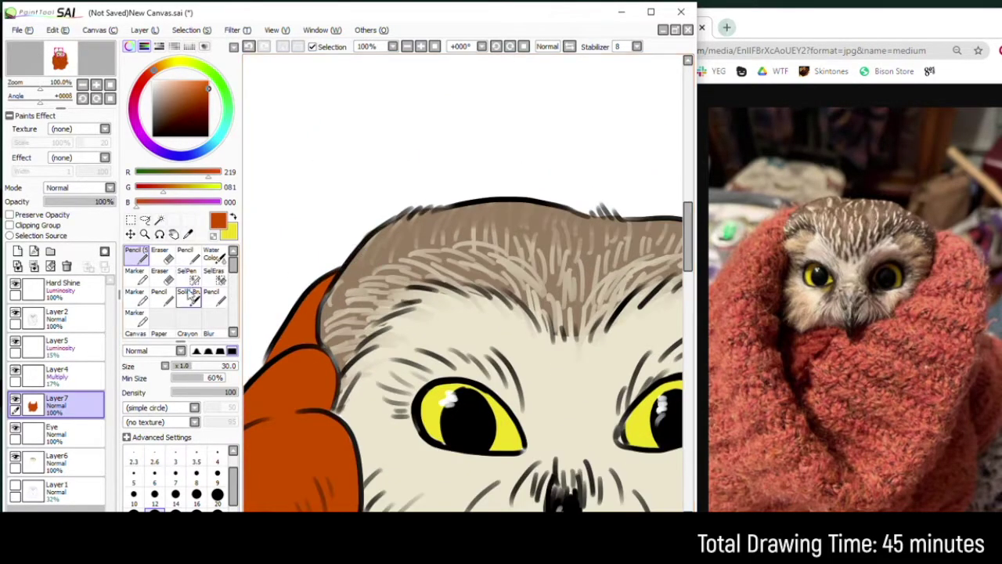
Step: Try to blend the crown feathers on Layer6 with the size 60 Water Color brush
{"action": "left_click", "coordinate": [210, 254]}
{"action": "left_click", "coordinate": [58, 459]}
{"action": "mouse_move", "coordinate": [517, 244]}
{"action": "left_mouse_down"}
{"action": "mouse_move", "coordinate": [385, 292]}
{"action": "mouse_move", "coordinate": [363, 317]}
{"action": "mouse_move", "coordinate": [538, 293]}
{"action": "left_mouse_up"}
{"action": "mouse_move", "coordinate": [591, 320]}
{"action": "left_mouse_down"}
{"action": "mouse_move", "coordinate": [504, 259]}
{"action": "mouse_move", "coordinate": [451, 241]}
{"action": "left_mouse_up"}
{"action": "mouse_move", "coordinate": [429, 225]}
{"action": "left_mouse_down"}
{"action": "mouse_move", "coordinate": [411, 192]}
{"action": "mouse_move", "coordinate": [429, 223]}
{"action": "left_mouse_up"}
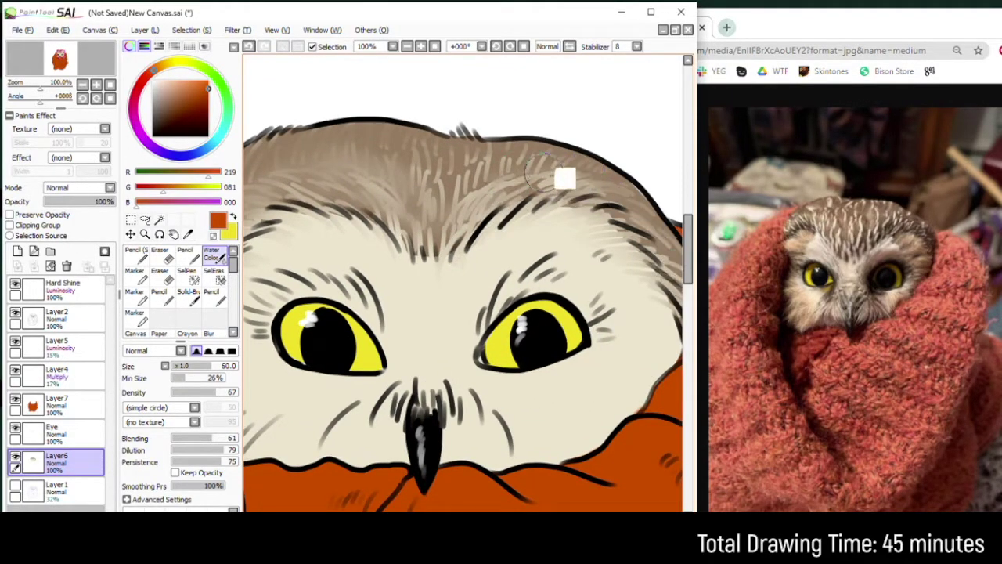
Step: Undo the Water Color blending on the crown feathers
{"action": "scroll", "coordinate": [325, 205], "scroll_direction": "down", "scroll_amount": 2}
{"action": "key", "text": "ctrl+z"}
{"action": "key", "text": "ctrl+z"}
{"action": "key", "text": "ctrl+z"}
{"action": "key", "text": "ctrl+z"}
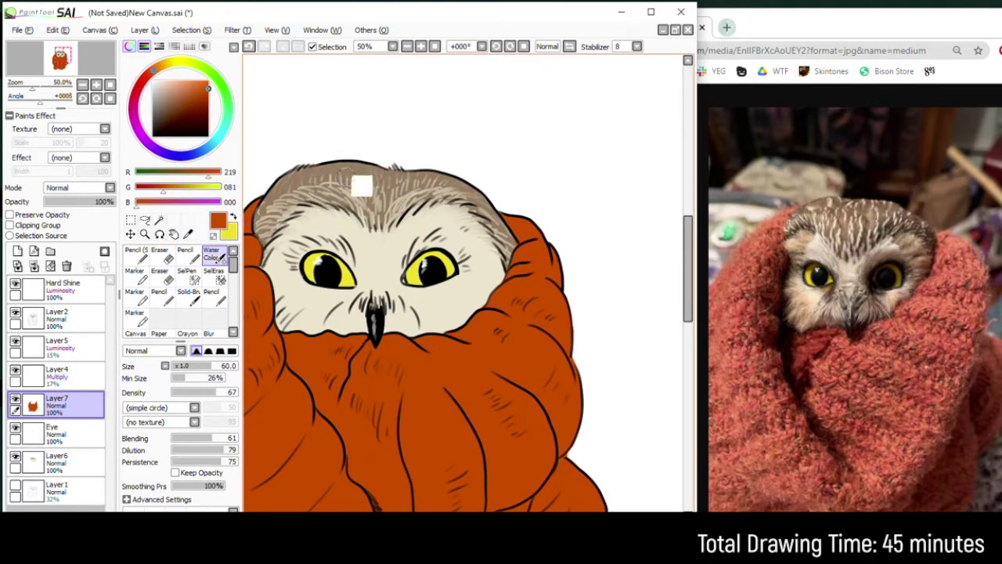
Step: Paint brown (RGB 154, 125, 97) feather strokes on Layer6 above the left eye and across the left cheek with the size 8 Marker
{"action": "left_click", "coordinate": [282, 271], "text": "ctrl"}
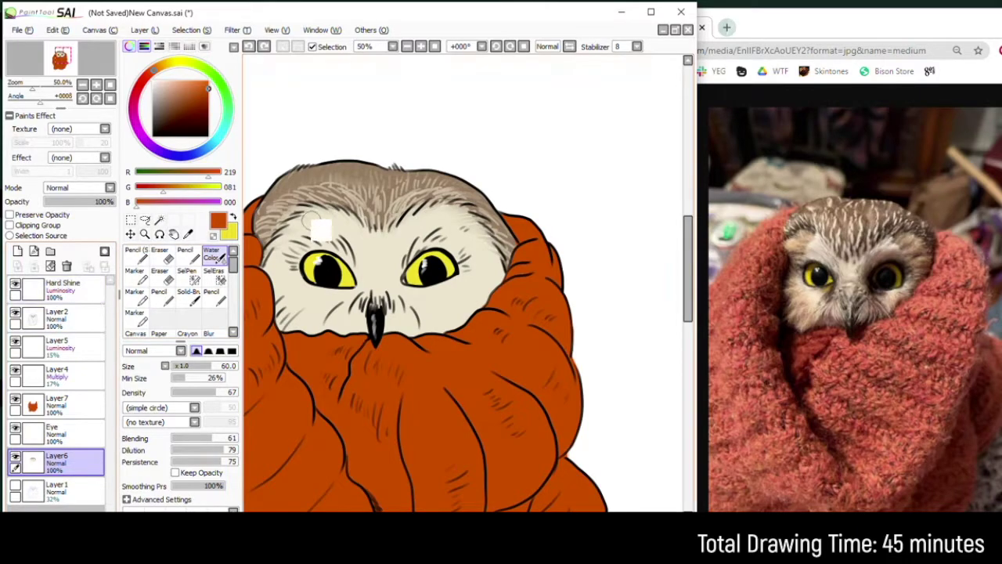
{"action": "key", "text": "i"}
{"action": "left_click", "coordinate": [280, 216]}
{"action": "left_click", "coordinate": [136, 274]}
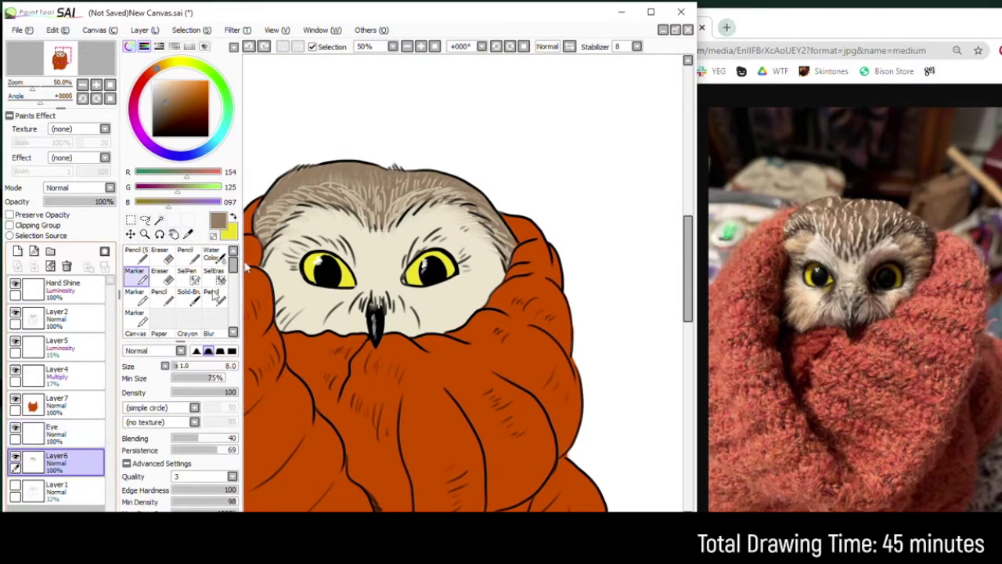
{"action": "scroll", "coordinate": [294, 223], "scroll_direction": "up", "scroll_amount": 2}
{"action": "left_click_drag", "start_coordinate": [306, 235], "coordinate": [339, 242]}
{"action": "left_click_drag", "start_coordinate": [308, 245], "coordinate": [353, 219]}
{"action": "left_click_drag", "start_coordinate": [417, 376], "coordinate": [384, 358]}
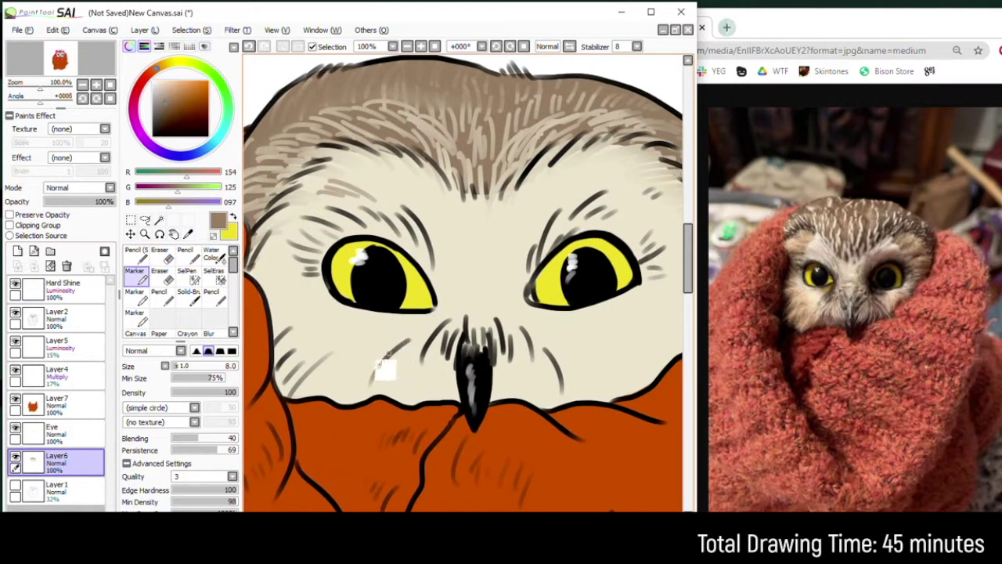
{"action": "left_click_drag", "start_coordinate": [322, 374], "coordinate": [368, 363]}
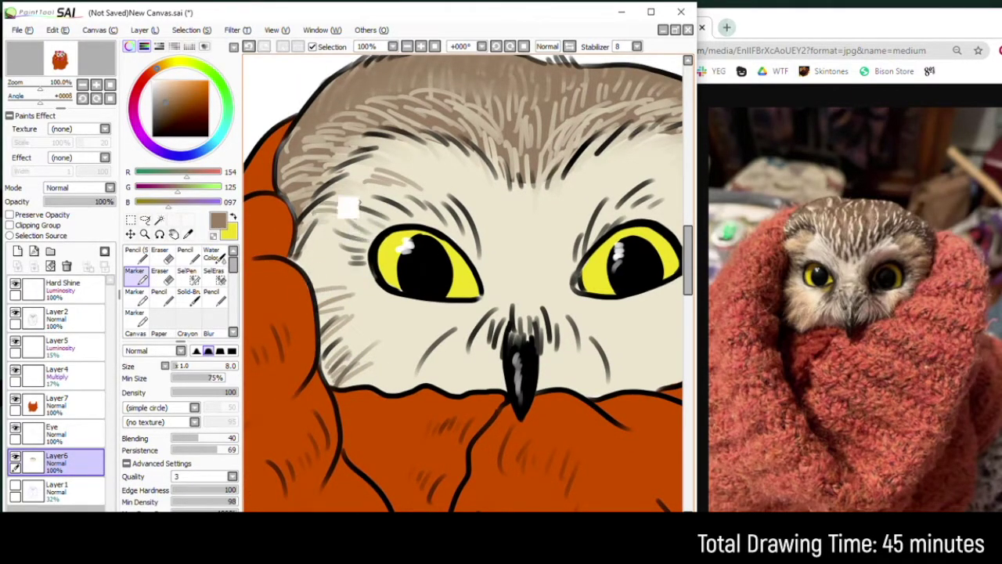
Step: Paint matching brown feather strokes above and beside the right eye, undoing the last two strokes
{"action": "mouse_move", "coordinate": [543, 224]}
{"action": "left_mouse_down"}
{"action": "mouse_move", "coordinate": [438, 202]}
{"action": "mouse_move", "coordinate": [346, 263]}
{"action": "left_mouse_up"}
{"action": "left_click_drag", "start_coordinate": [463, 213], "coordinate": [502, 201]}
{"action": "left_click_drag", "start_coordinate": [460, 221], "coordinate": [498, 210]}
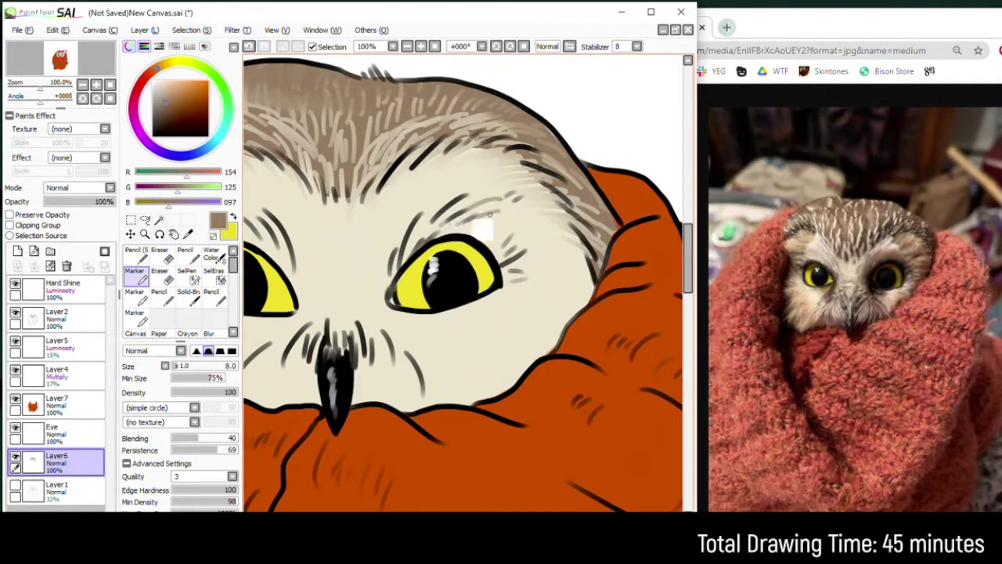
{"action": "left_click_drag", "start_coordinate": [547, 255], "coordinate": [579, 265]}
{"action": "key", "text": "ctrl+z"}
{"action": "key", "text": "ctrl+z"}
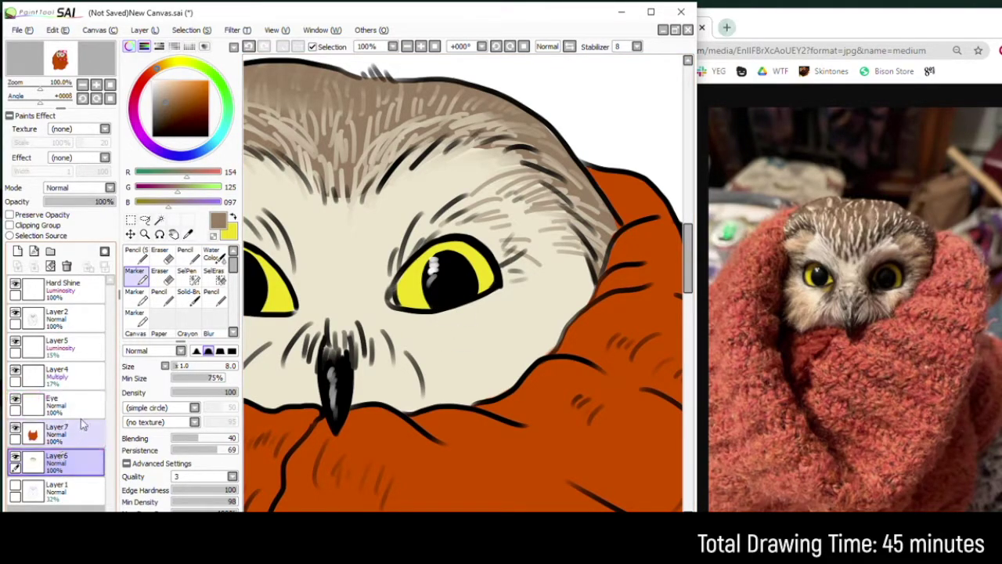
Step: Move Layer7 above the Eye layer and add a new layer directly above Layer7
{"action": "left_click_drag", "start_coordinate": [54, 458], "coordinate": [54, 399]}
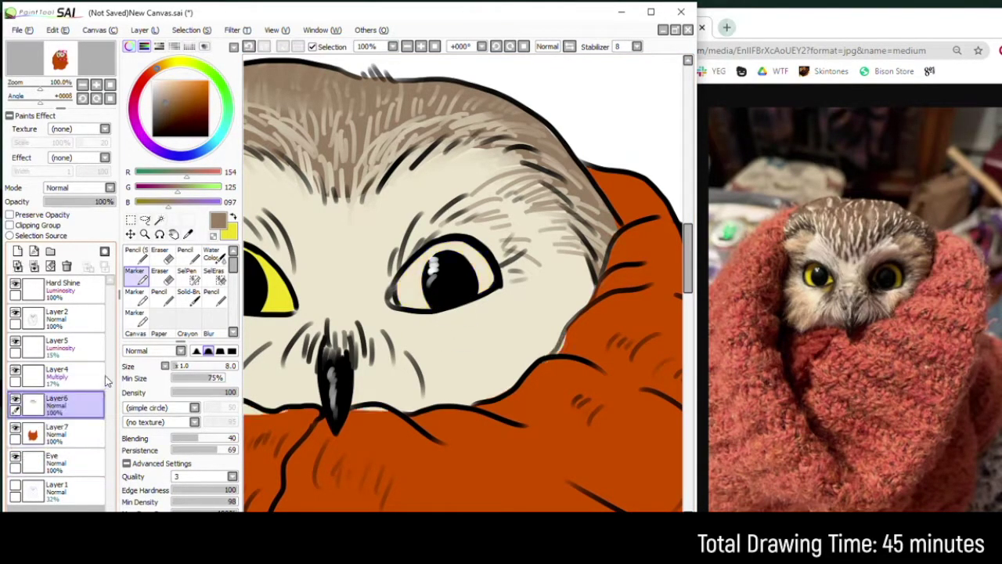
{"action": "key", "text": "ctrl+z"}
{"action": "left_click", "coordinate": [39, 405]}
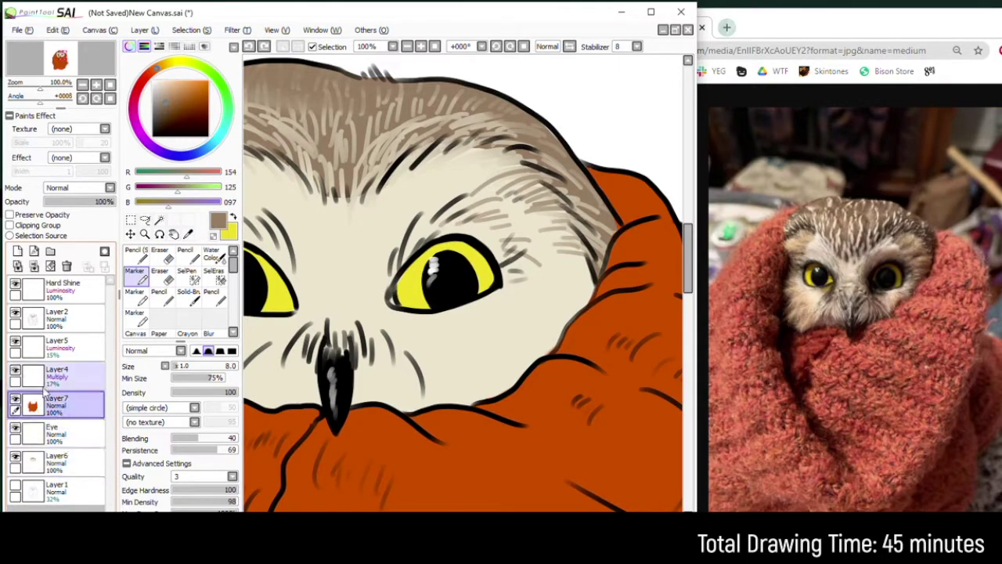
{"action": "left_click", "coordinate": [17, 250]}
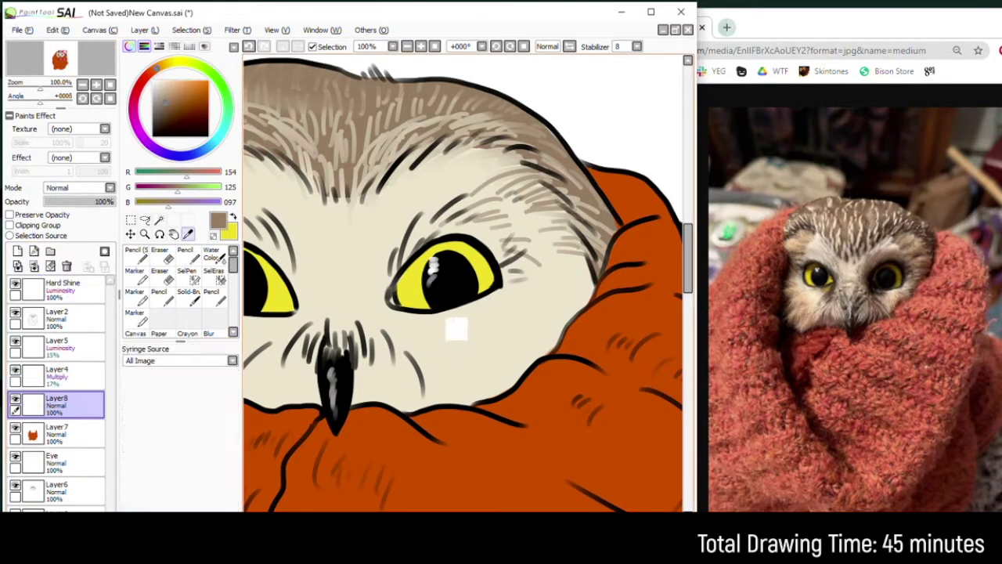
Step: Raise Layer8 above Layer2 and paint cream (RGB 237, 228, 204) feather tufts over the face's lower edge with the size 8 Marker
{"action": "left_click", "coordinate": [456, 329], "text": "alt"}
{"action": "left_click_drag", "start_coordinate": [75, 407], "coordinate": [86, 317]}
{"action": "key", "text": "n"}
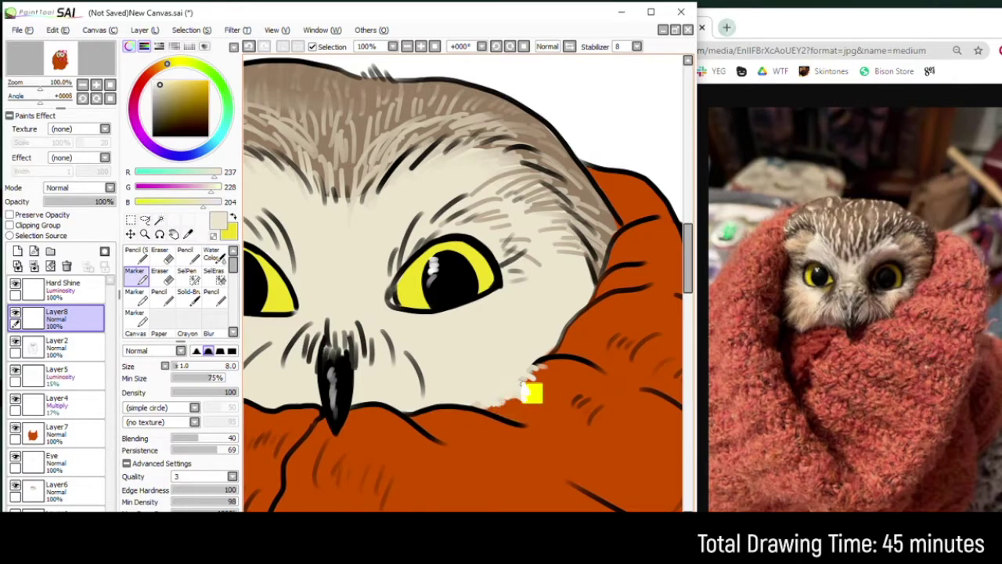
{"action": "mouse_move", "coordinate": [534, 321]}
{"action": "left_mouse_down"}
{"action": "mouse_move", "coordinate": [588, 336]}
{"action": "mouse_move", "coordinate": [678, 322]}
{"action": "left_mouse_up"}
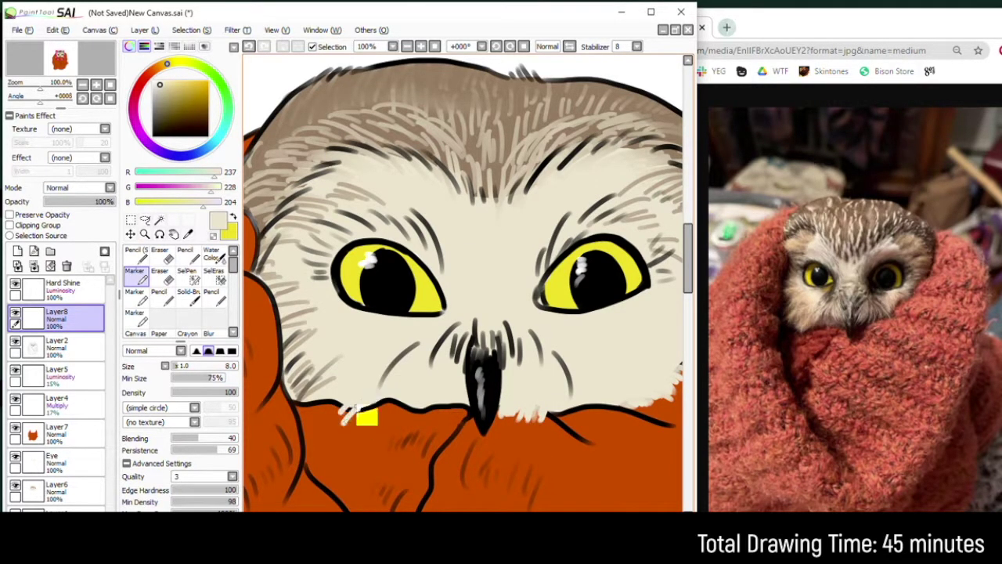
{"action": "left_click_drag", "start_coordinate": [335, 408], "coordinate": [313, 413]}
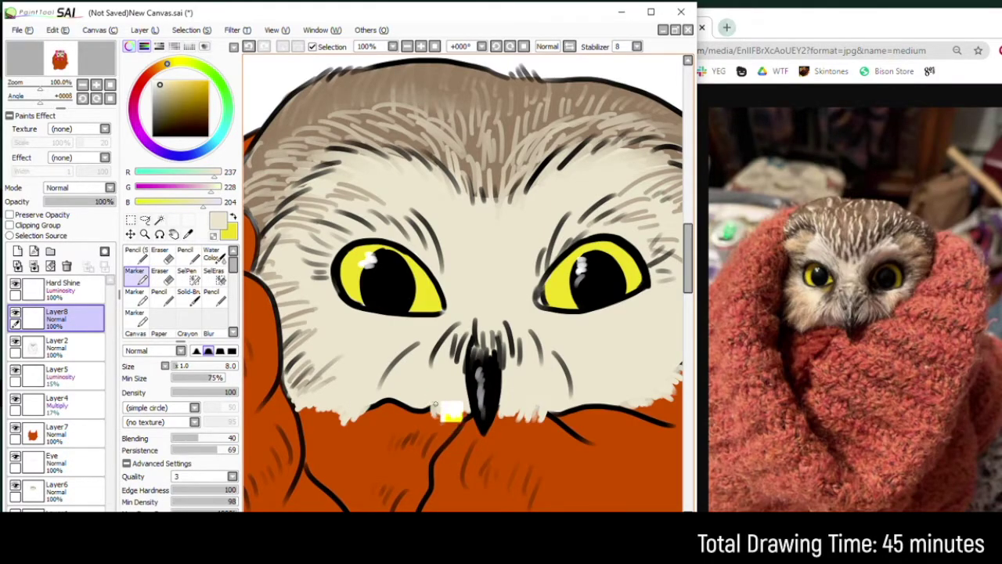
Step: Paint brown (RGB 154, 126, 98) feather strokes beside the beak on Layer6 and along the lower cheek fringe on Layer8
{"action": "left_click", "coordinate": [71, 491]}
{"action": "left_click", "coordinate": [339, 104], "text": "alt"}
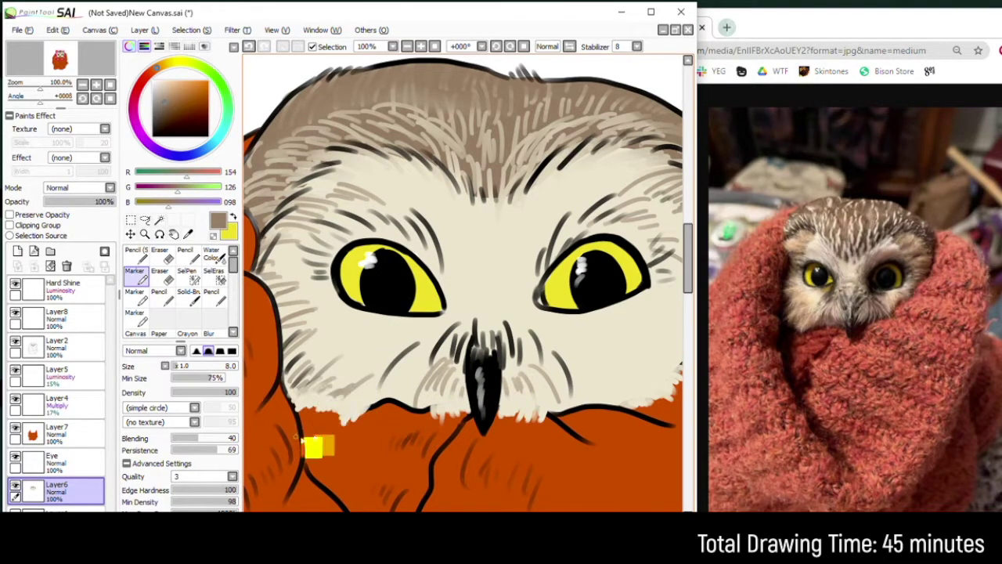
{"action": "left_click", "coordinate": [63, 406]}
{"action": "left_click", "coordinate": [67, 429]}
{"action": "left_click", "coordinate": [66, 319]}
{"action": "left_click_drag", "start_coordinate": [331, 371], "coordinate": [333, 382]}
{"action": "left_click_drag", "start_coordinate": [653, 395], "coordinate": [542, 363]}
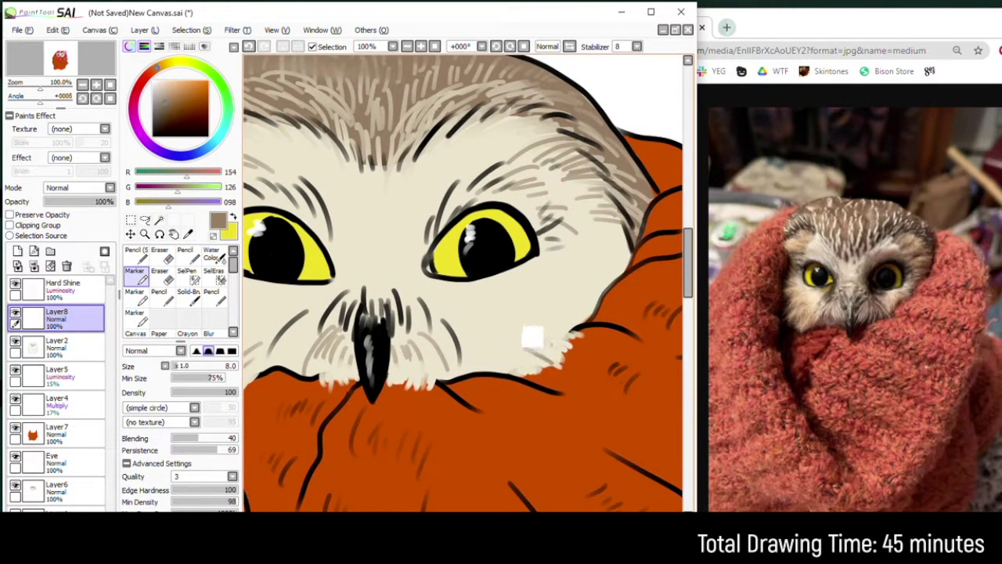
{"action": "scroll", "coordinate": [479, 274], "scroll_direction": "down", "scroll_amount": 2}
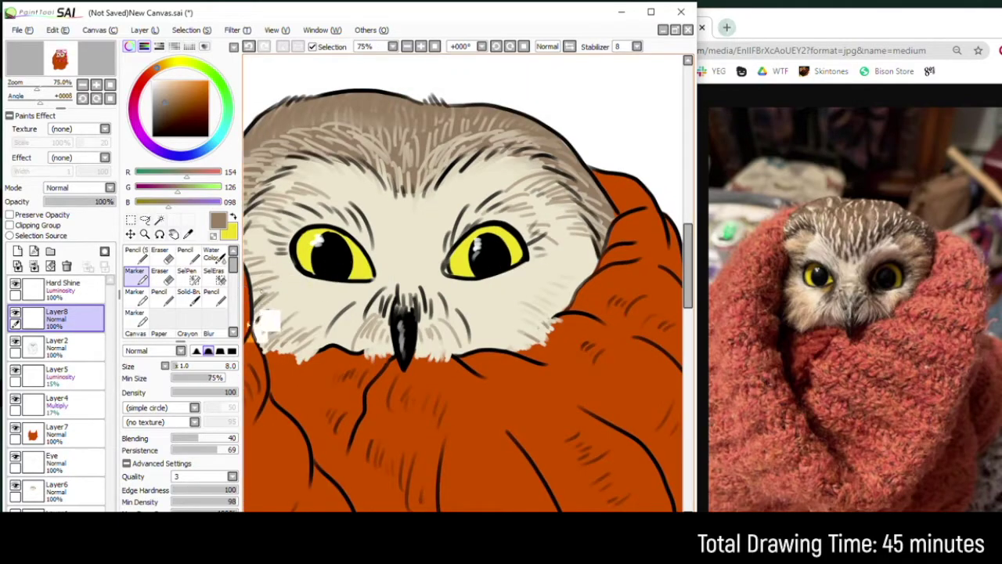
Step: Shade above and around the right eye in black on the Multiply layer Layer4, undoing the last stroke
{"action": "left_click", "coordinate": [66, 406]}
{"action": "left_click", "coordinate": [153, 136]}
{"action": "left_click", "coordinate": [214, 298]}
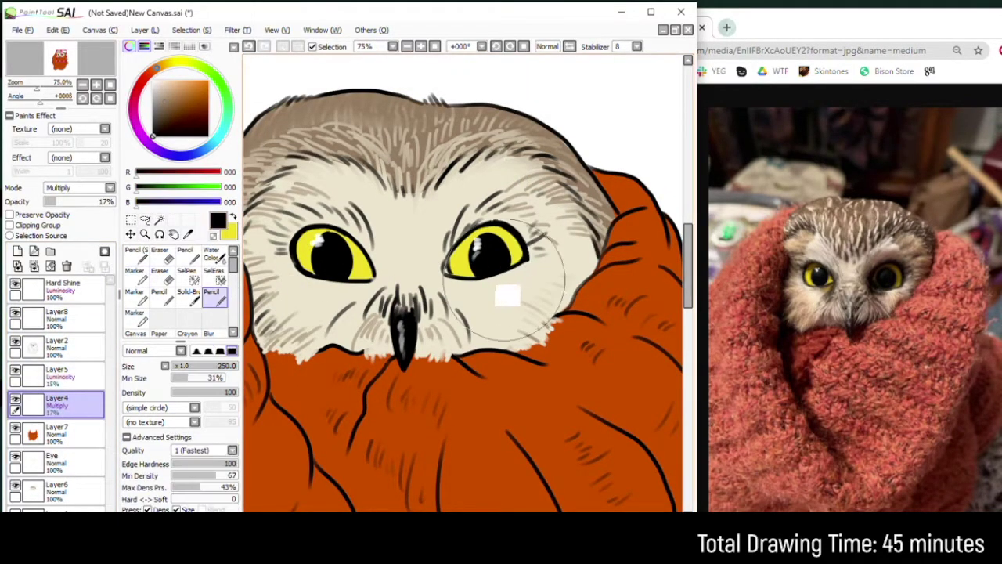
{"action": "key", "text": "n"}
{"action": "mouse_move", "coordinate": [442, 249]}
{"action": "left_mouse_down"}
{"action": "mouse_move", "coordinate": [501, 219]}
{"action": "mouse_move", "coordinate": [527, 241]}
{"action": "mouse_move", "coordinate": [454, 271]}
{"action": "mouse_move", "coordinate": [513, 249]}
{"action": "mouse_move", "coordinate": [474, 249]}
{"action": "mouse_move", "coordinate": [486, 232]}
{"action": "mouse_move", "coordinate": [469, 239]}
{"action": "mouse_move", "coordinate": [530, 235]}
{"action": "mouse_move", "coordinate": [466, 263]}
{"action": "mouse_move", "coordinate": [460, 249]}
{"action": "mouse_move", "coordinate": [449, 256]}
{"action": "mouse_move", "coordinate": [516, 217]}
{"action": "mouse_move", "coordinate": [536, 250]}
{"action": "mouse_move", "coordinate": [521, 205]}
{"action": "mouse_move", "coordinate": [503, 224]}
{"action": "left_mouse_up"}
{"action": "key", "text": "ctrl+z"}
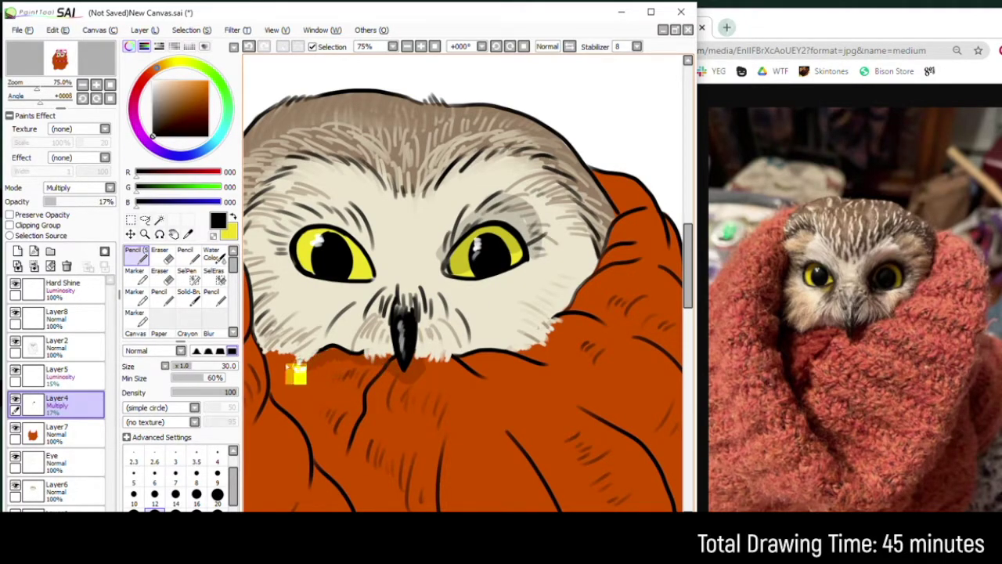
Step: Paint black shadows on Layer4 beneath the face and along the blanket's central crease with the size 30 Pencil
{"action": "left_click_drag", "start_coordinate": [286, 360], "coordinate": [266, 362]}
{"action": "mouse_move", "coordinate": [330, 458]}
{"action": "left_mouse_down"}
{"action": "mouse_move", "coordinate": [416, 295]}
{"action": "mouse_move", "coordinate": [501, 452]}
{"action": "mouse_move", "coordinate": [467, 401]}
{"action": "mouse_move", "coordinate": [487, 420]}
{"action": "left_mouse_up"}
{"action": "mouse_move", "coordinate": [393, 262]}
{"action": "left_mouse_down"}
{"action": "mouse_move", "coordinate": [369, 219]}
{"action": "mouse_move", "coordinate": [396, 290]}
{"action": "mouse_move", "coordinate": [485, 418]}
{"action": "mouse_move", "coordinate": [468, 382]}
{"action": "left_mouse_up"}
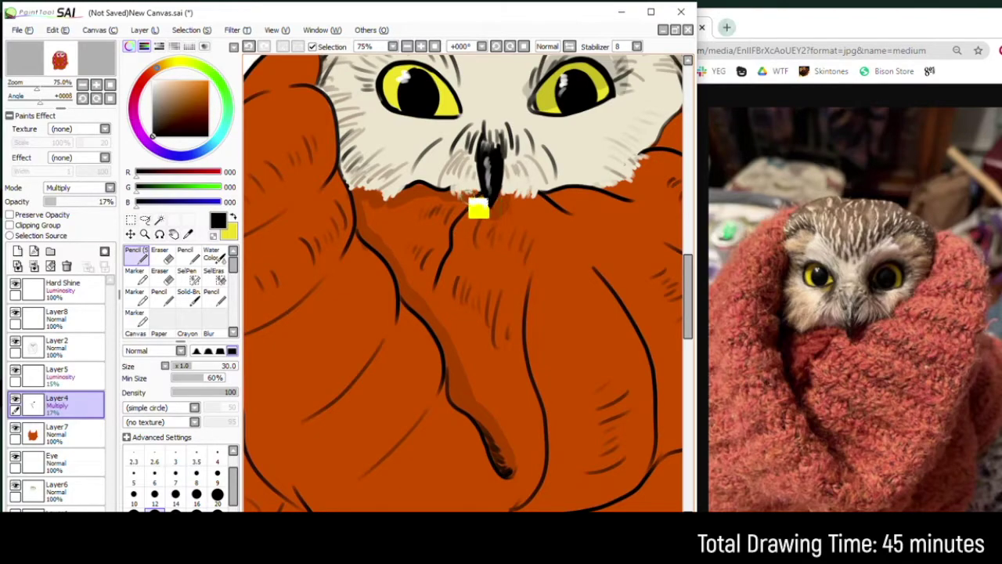
{"action": "mouse_move", "coordinate": [456, 209]}
{"action": "left_mouse_down"}
{"action": "mouse_move", "coordinate": [435, 272]}
{"action": "mouse_move", "coordinate": [413, 290]}
{"action": "mouse_move", "coordinate": [388, 253]}
{"action": "left_mouse_up"}
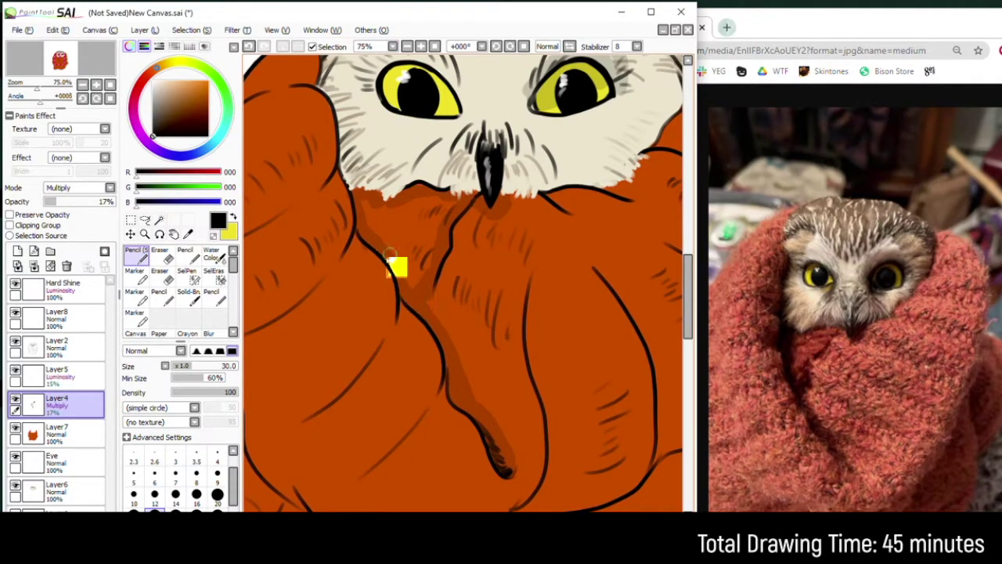
Step: Shade the lower blanket beneath the large wrapped folds on Layer4 with the size 30 Pencil
{"action": "mouse_move", "coordinate": [454, 500]}
{"action": "left_mouse_down"}
{"action": "mouse_move", "coordinate": [425, 341]}
{"action": "mouse_move", "coordinate": [477, 187]}
{"action": "left_mouse_up"}
{"action": "mouse_move", "coordinate": [317, 194]}
{"action": "left_mouse_down"}
{"action": "mouse_move", "coordinate": [363, 254]}
{"action": "mouse_move", "coordinate": [381, 246]}
{"action": "mouse_move", "coordinate": [425, 275]}
{"action": "mouse_move", "coordinate": [519, 237]}
{"action": "mouse_move", "coordinate": [459, 280]}
{"action": "mouse_move", "coordinate": [341, 230]}
{"action": "left_mouse_up"}
{"action": "left_click_drag", "start_coordinate": [277, 176], "coordinate": [373, 284]}
{"action": "scroll", "coordinate": [392, 297], "scroll_direction": "down", "scroll_amount": 2}
{"action": "left_click_drag", "start_coordinate": [540, 292], "coordinate": [465, 360]}
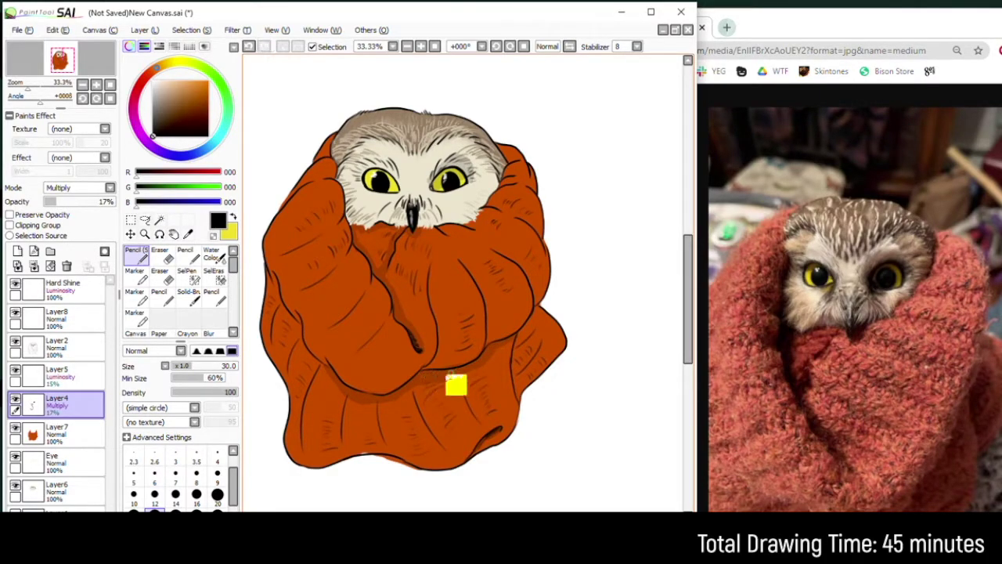
Step: Shade the blanket's protruding right corner on Layer4 with the larger Pencil
{"action": "key", "text": "e"}
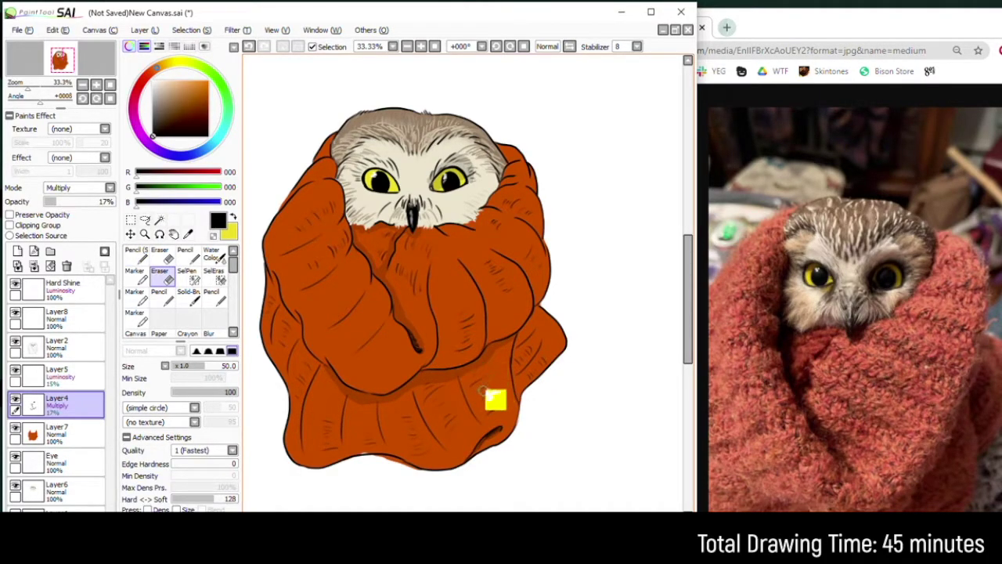
{"action": "left_click", "coordinate": [55, 460]}
{"action": "left_click", "coordinate": [212, 296]}
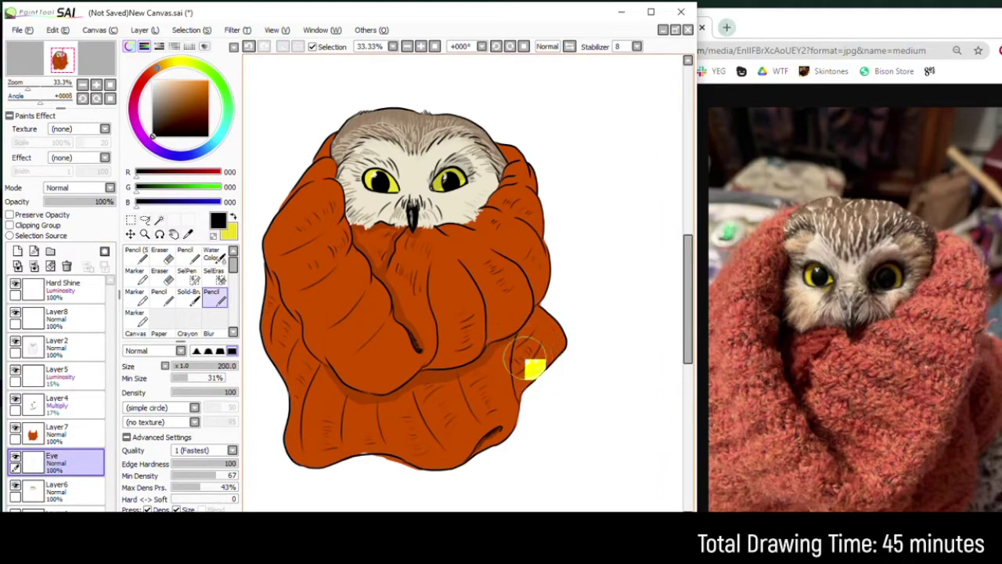
{"action": "left_click", "coordinate": [68, 356]}
{"action": "left_click", "coordinate": [69, 404]}
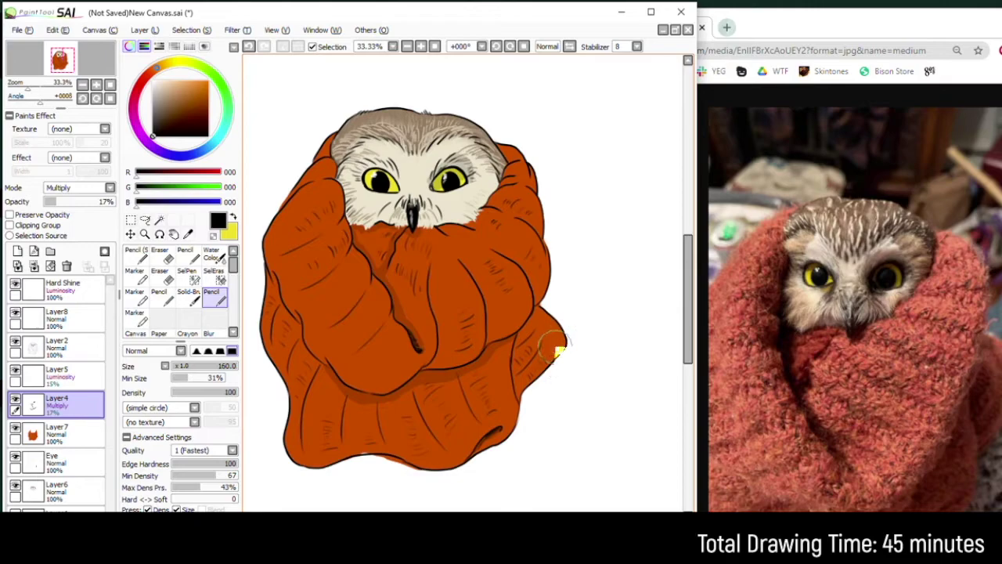
{"action": "left_click_drag", "start_coordinate": [523, 333], "coordinate": [522, 368]}
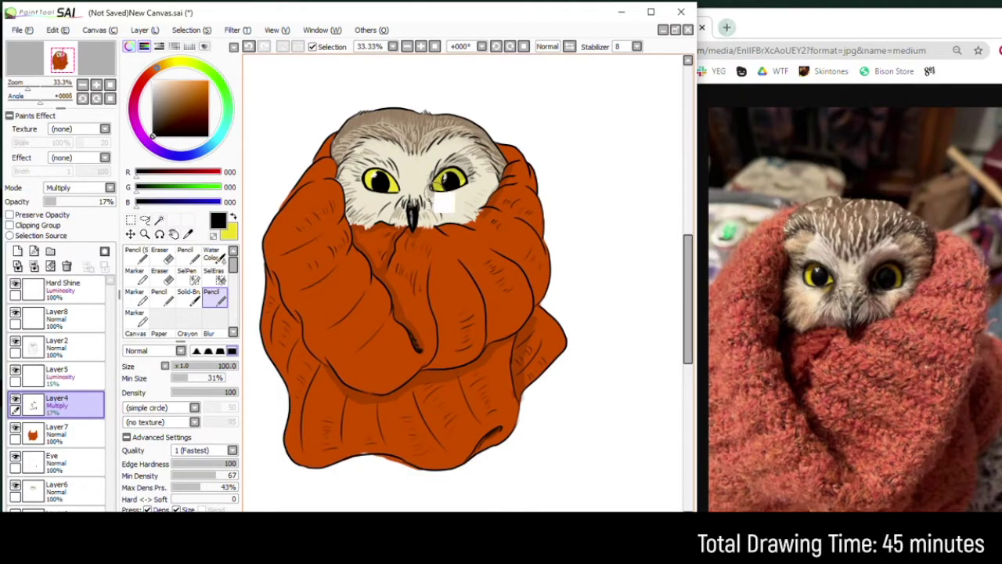
Step: Shade around both eyes and across the right brow on Layer4 with the Pencil at size 50
{"action": "scroll", "coordinate": [379, 182], "scroll_direction": "up", "scroll_amount": 3}
{"action": "key", "text": "bracketleft"}
{"action": "key", "text": "bracketleft"}
{"action": "key", "text": "bracketleft"}
{"action": "key", "text": "bracketleft"}
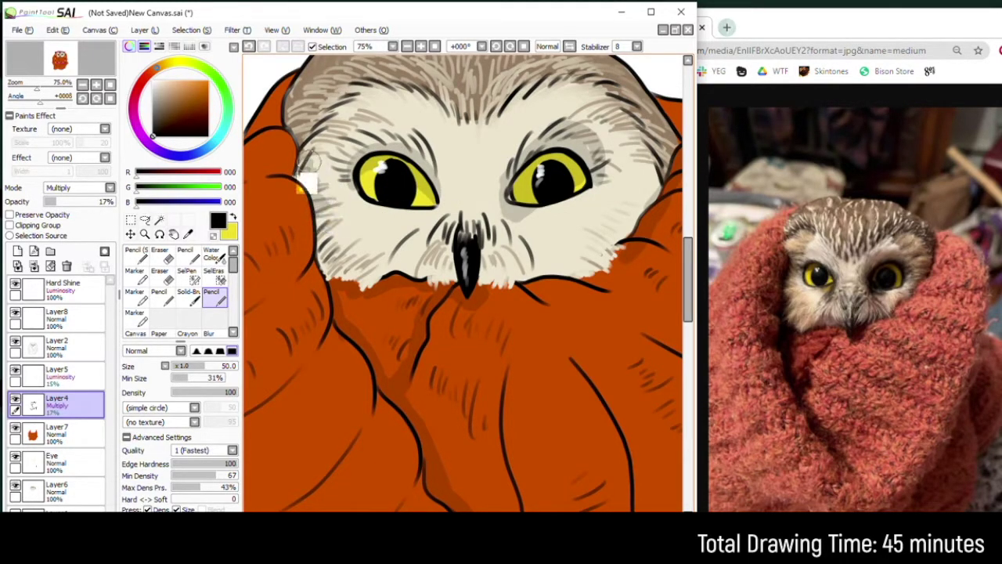
{"action": "left_click_drag", "start_coordinate": [391, 89], "coordinate": [361, 169]}
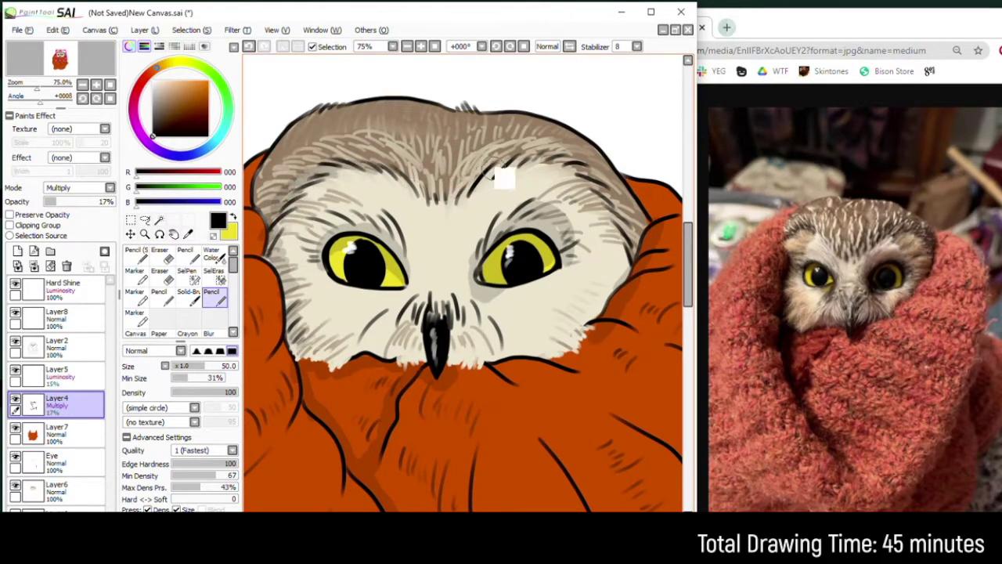
{"action": "mouse_move", "coordinate": [527, 168]}
{"action": "left_mouse_down"}
{"action": "mouse_move", "coordinate": [564, 174]}
{"action": "mouse_move", "coordinate": [520, 170]}
{"action": "mouse_move", "coordinate": [611, 232]}
{"action": "mouse_move", "coordinate": [554, 219]}
{"action": "mouse_move", "coordinate": [617, 246]}
{"action": "mouse_move", "coordinate": [616, 267]}
{"action": "mouse_move", "coordinate": [623, 260]}
{"action": "mouse_move", "coordinate": [594, 209]}
{"action": "mouse_move", "coordinate": [619, 216]}
{"action": "mouse_move", "coordinate": [535, 174]}
{"action": "mouse_move", "coordinate": [565, 168]}
{"action": "mouse_move", "coordinate": [598, 199]}
{"action": "left_mouse_up"}
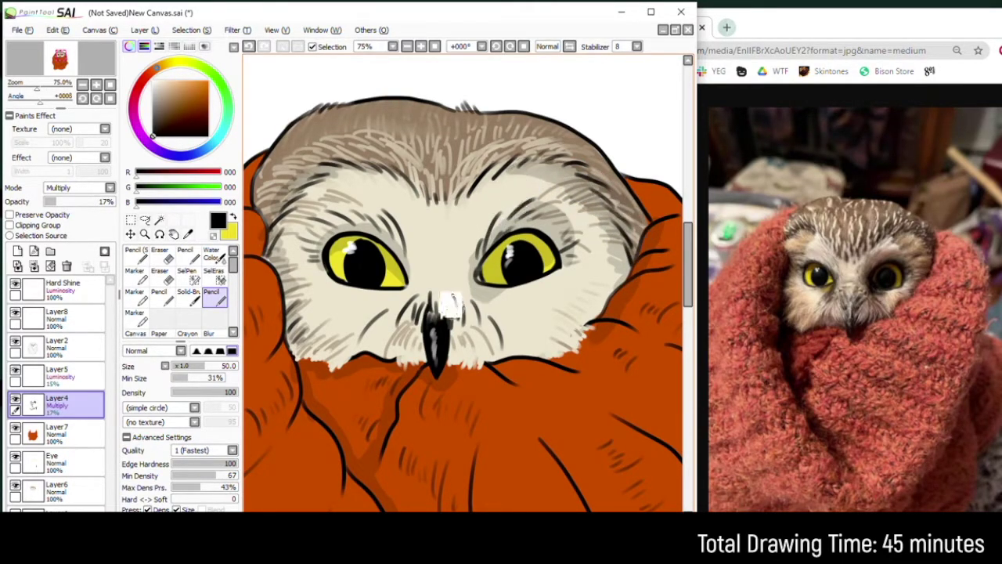
Step: Paint brown (RGB 160, 132, 104) feather strokes beneath the eyes on Layer6 with the size 8 Marker
{"action": "left_click", "coordinate": [57, 489]}
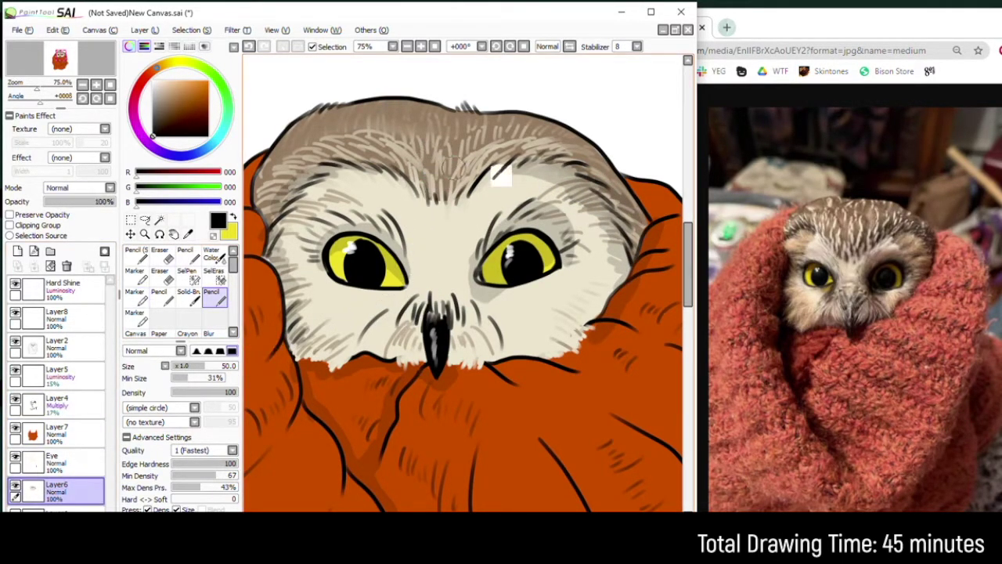
{"action": "left_click", "coordinate": [469, 114], "text": "alt"}
{"action": "left_click", "coordinate": [135, 276]}
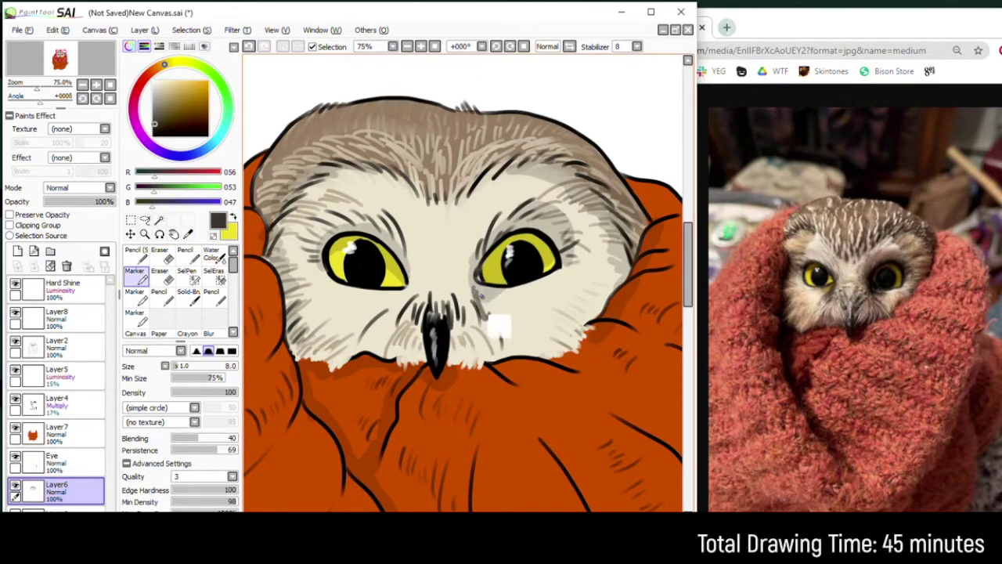
{"action": "key", "text": "x"}
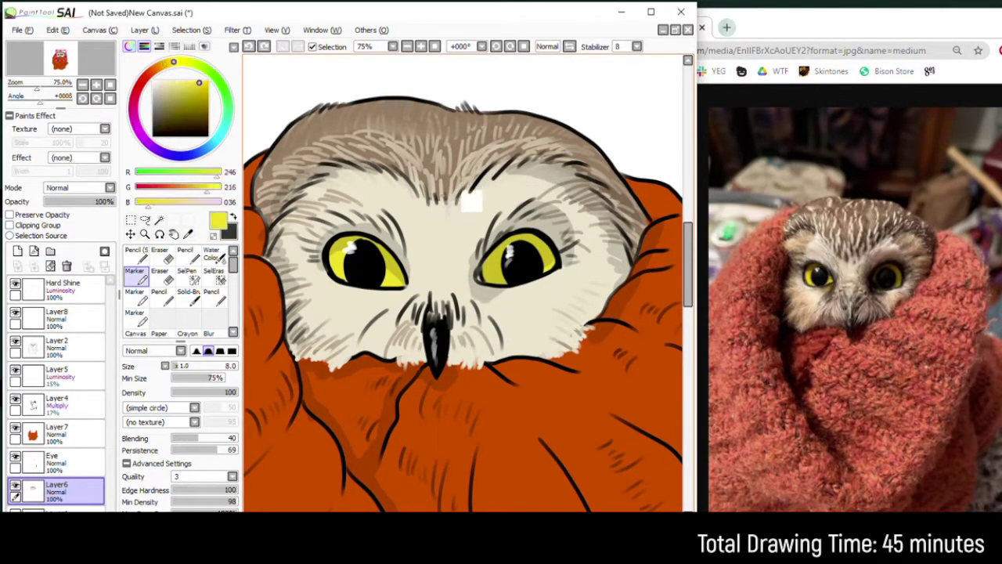
{"action": "left_click", "coordinate": [406, 104], "text": "alt"}
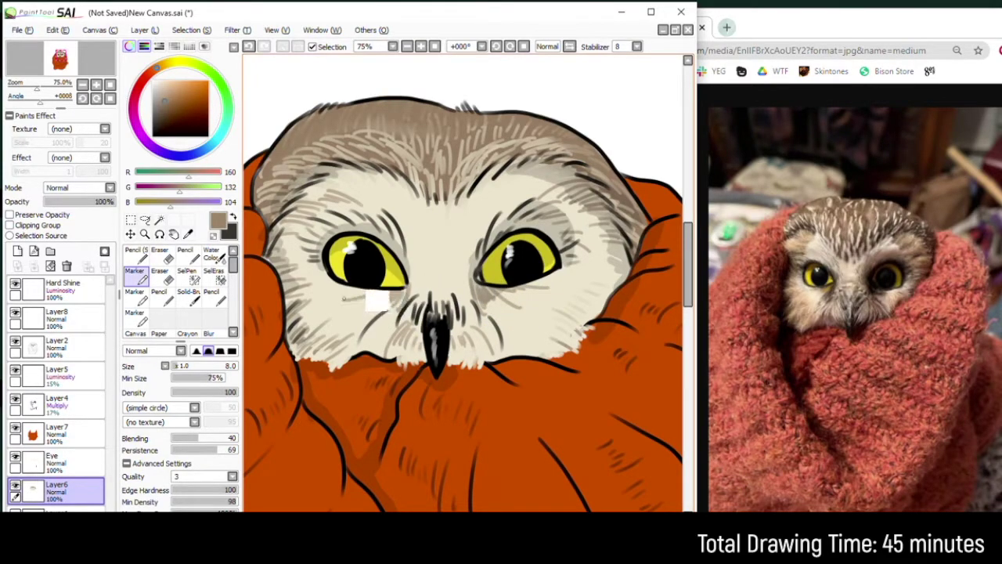
Step: Paint highlights on the large left blanket fold on Layer5 with the size 70 Pencil in dark grey (RGB 56, 53, 47)
{"action": "scroll", "coordinate": [323, 292], "scroll_direction": "down", "scroll_amount": 2}
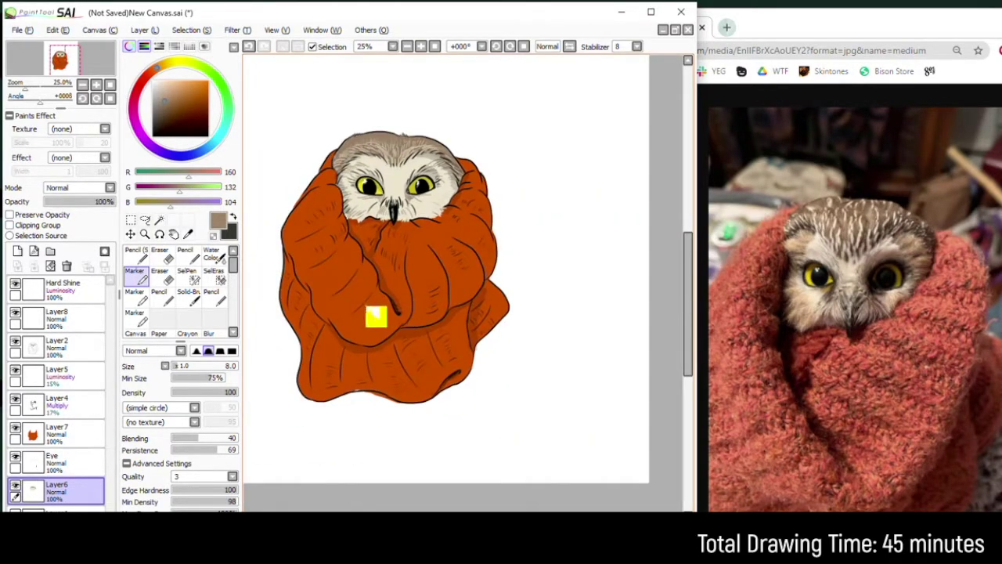
{"action": "left_click", "coordinate": [57, 375]}
{"action": "key", "text": "x"}
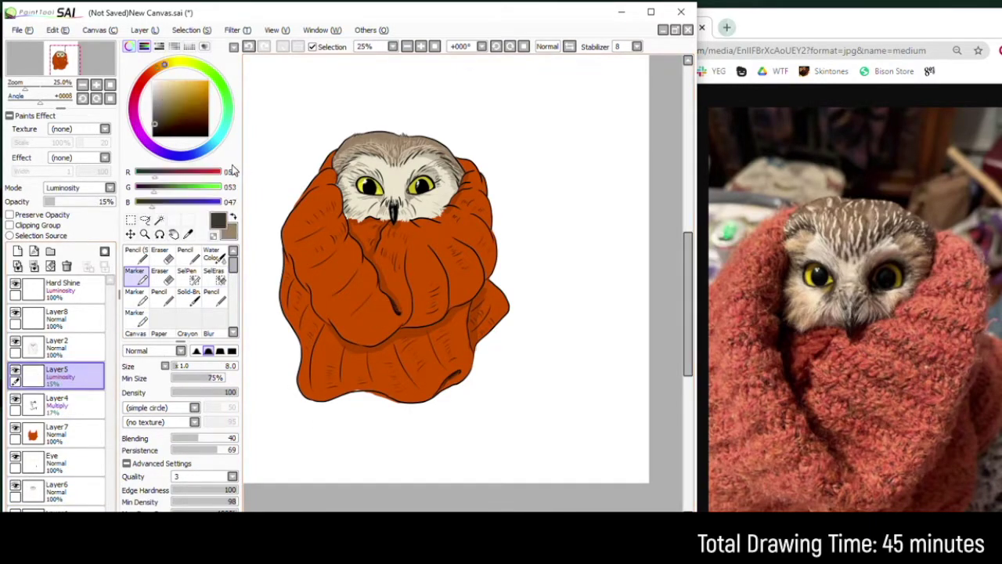
{"action": "key", "text": "n"}
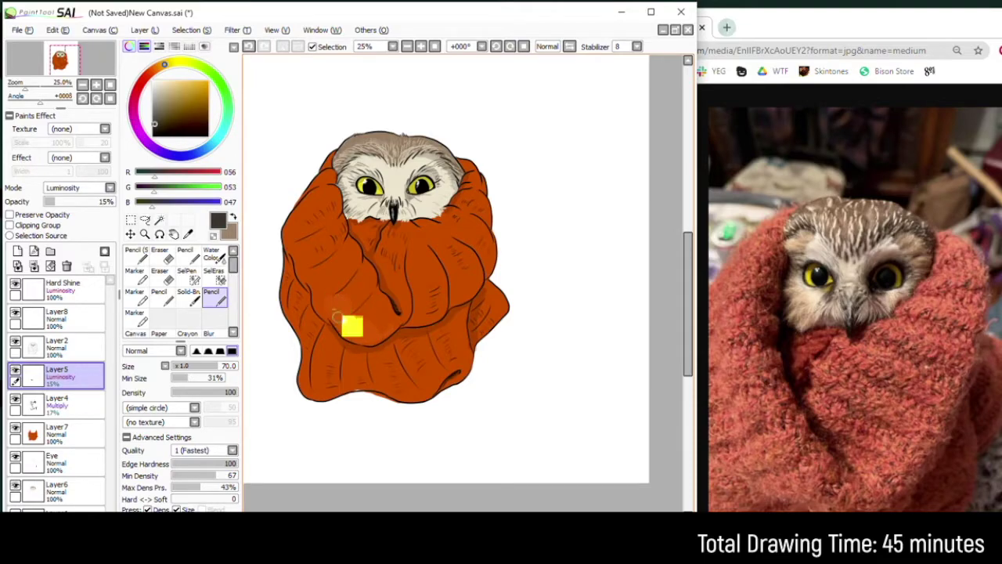
{"action": "scroll", "coordinate": [329, 317], "scroll_direction": "up", "scroll_amount": 1}
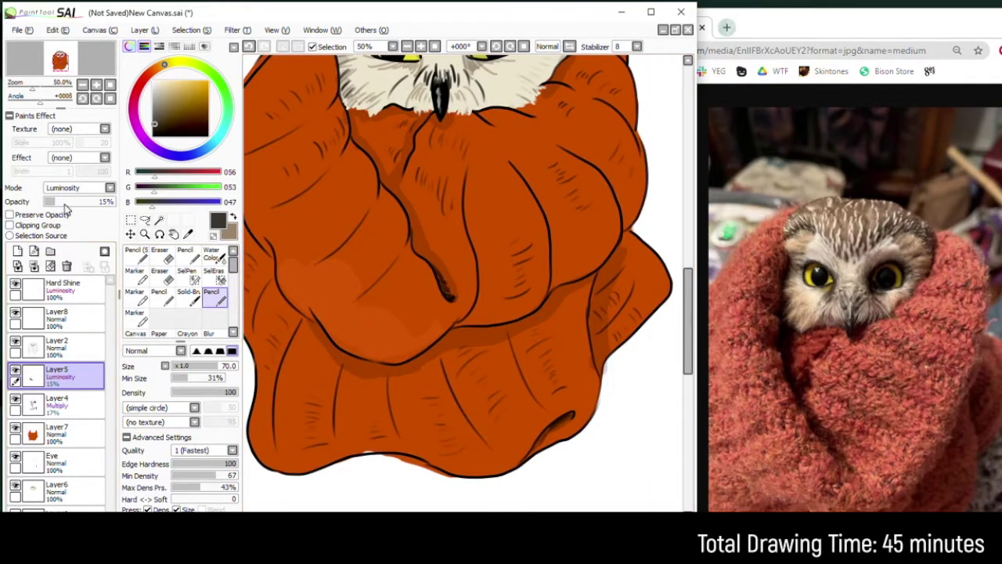
Step: Set Layer5's opacity to 25% and extend the highlights up the blanket's left side
{"action": "mouse_move", "coordinate": [339, 332]}
{"action": "left_mouse_down"}
{"action": "mouse_move", "coordinate": [352, 306]}
{"action": "mouse_move", "coordinate": [389, 312]}
{"action": "left_mouse_up"}
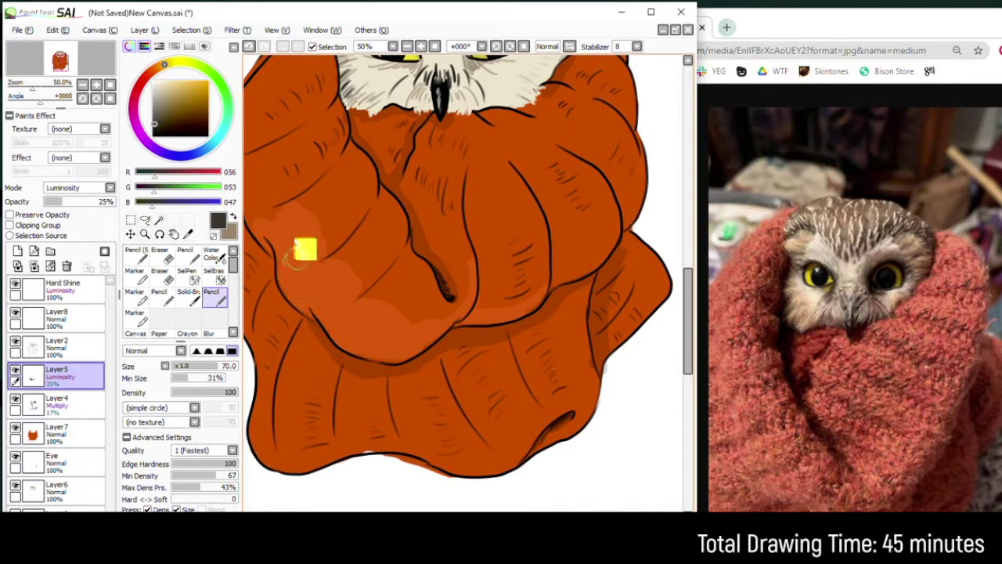
{"action": "left_click_drag", "start_coordinate": [304, 253], "coordinate": [362, 292]}
{"action": "mouse_move", "coordinate": [353, 252]}
{"action": "left_mouse_down"}
{"action": "mouse_move", "coordinate": [345, 215]}
{"action": "mouse_move", "coordinate": [373, 239]}
{"action": "mouse_move", "coordinate": [336, 162]}
{"action": "mouse_move", "coordinate": [350, 122]}
{"action": "mouse_move", "coordinate": [315, 201]}
{"action": "mouse_move", "coordinate": [339, 155]}
{"action": "mouse_move", "coordinate": [338, 230]}
{"action": "left_mouse_up"}
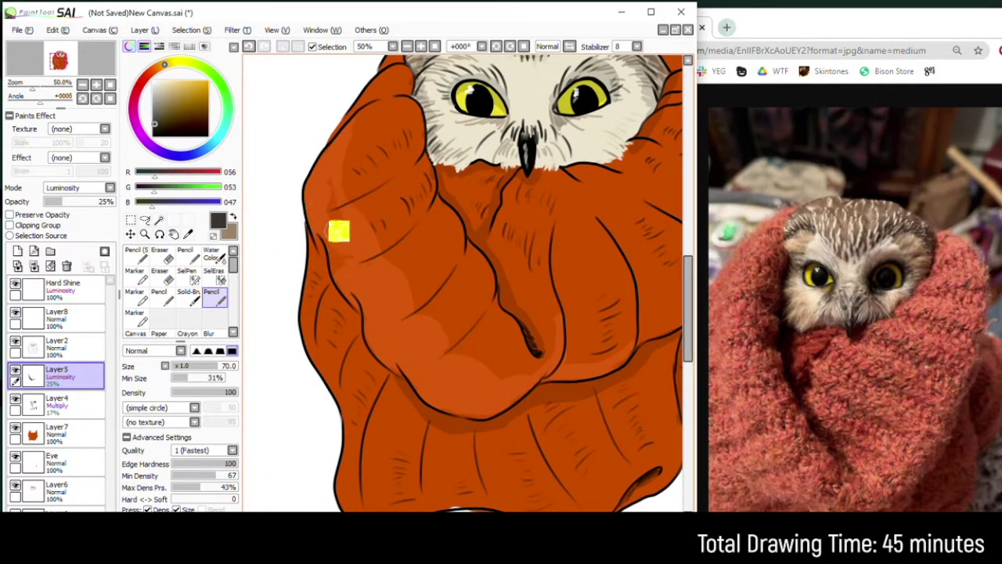
Step: Undo the last two highlight strokes and paint broad highlights on the central and right blanket folds with the Pencil at size 250
{"action": "scroll", "coordinate": [367, 249], "scroll_direction": "down", "scroll_amount": 1}
{"action": "mouse_move", "coordinate": [499, 220]}
{"action": "left_mouse_down"}
{"action": "mouse_move", "coordinate": [432, 271]}
{"action": "mouse_move", "coordinate": [487, 360]}
{"action": "mouse_move", "coordinate": [438, 313]}
{"action": "left_mouse_up"}
{"action": "scroll", "coordinate": [442, 264], "scroll_direction": "up", "scroll_amount": 1}
{"action": "key", "text": "ctrl+z"}
{"action": "key", "text": "ctrl+z"}
{"action": "key", "text": "bracketright"}
{"action": "key", "text": "bracketright"}
{"action": "key", "text": "bracketright"}
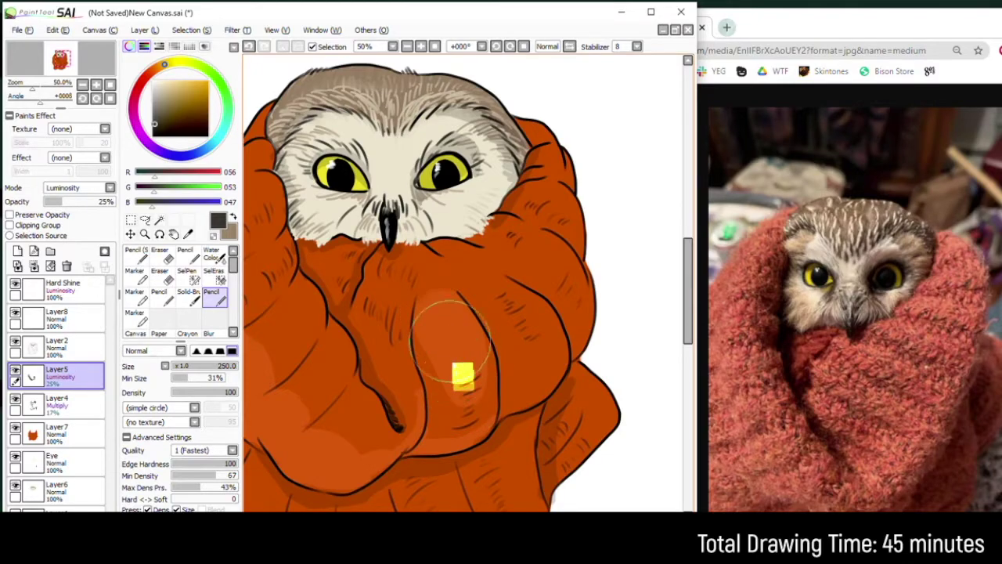
{"action": "left_click_drag", "start_coordinate": [523, 348], "coordinate": [476, 285]}
{"action": "left_click_drag", "start_coordinate": [550, 293], "coordinate": [534, 246]}
{"action": "scroll", "coordinate": [340, 306], "scroll_direction": "down", "scroll_amount": 2}
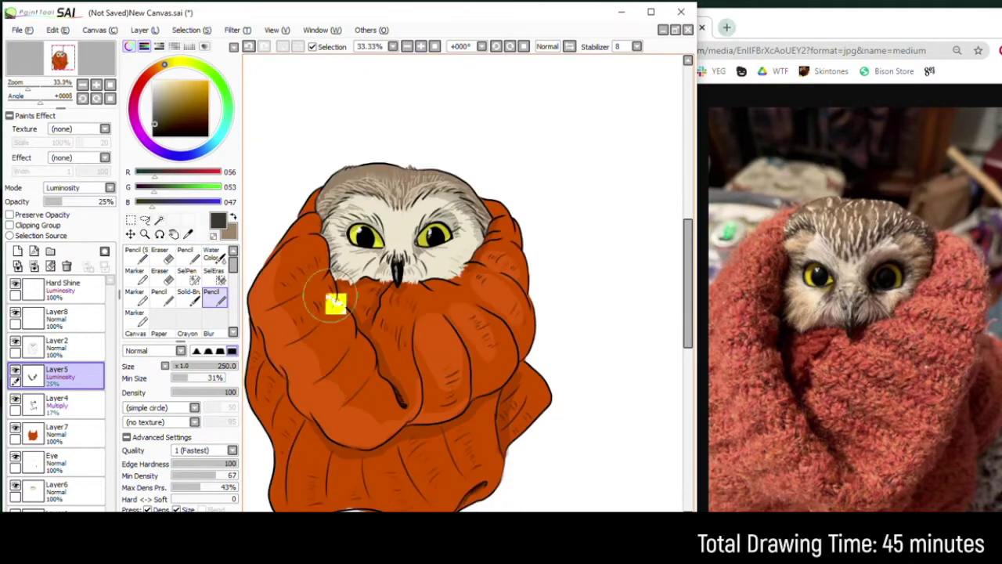
Step: Paint broad highlights between the creases of the left blanket folds on Layer5 with the size 250 Pencil
{"action": "scroll", "coordinate": [380, 311], "scroll_direction": "up", "scroll_amount": 3}
{"action": "mouse_move", "coordinate": [394, 233]}
{"action": "left_mouse_down"}
{"action": "mouse_move", "coordinate": [443, 134]}
{"action": "mouse_move", "coordinate": [336, 200]}
{"action": "left_mouse_up"}
{"action": "left_click_drag", "start_coordinate": [419, 321], "coordinate": [449, 248]}
{"action": "mouse_move", "coordinate": [423, 292]}
{"action": "left_mouse_down"}
{"action": "mouse_move", "coordinate": [396, 293]}
{"action": "mouse_move", "coordinate": [512, 304]}
{"action": "mouse_move", "coordinate": [482, 313]}
{"action": "mouse_move", "coordinate": [425, 242]}
{"action": "mouse_move", "coordinate": [394, 134]}
{"action": "mouse_move", "coordinate": [450, 103]}
{"action": "mouse_move", "coordinate": [394, 224]}
{"action": "mouse_move", "coordinate": [363, 259]}
{"action": "mouse_move", "coordinate": [413, 253]}
{"action": "mouse_move", "coordinate": [360, 268]}
{"action": "mouse_move", "coordinate": [504, 246]}
{"action": "mouse_move", "coordinate": [440, 376]}
{"action": "mouse_move", "coordinate": [552, 315]}
{"action": "mouse_move", "coordinate": [443, 424]}
{"action": "left_mouse_up"}
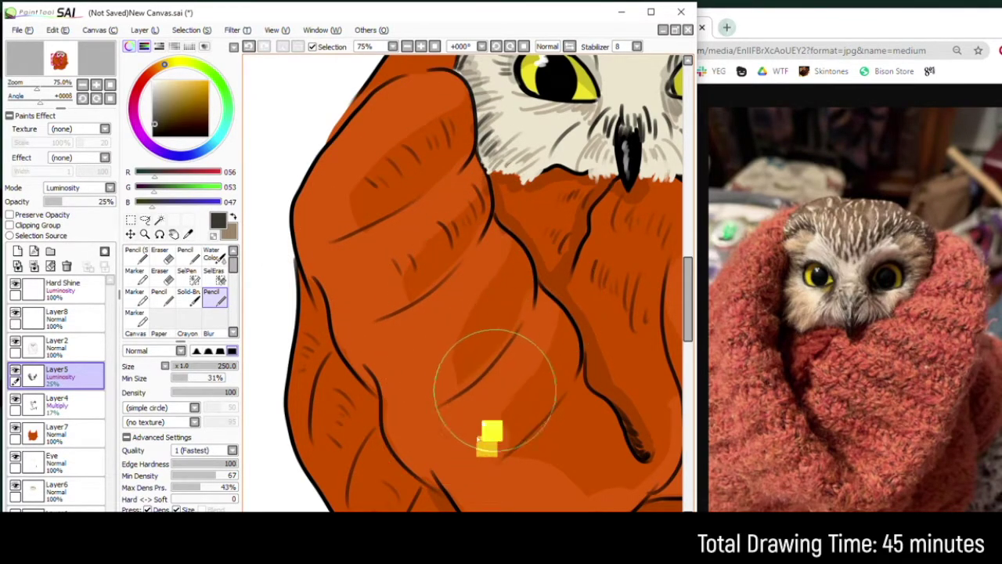
{"action": "left_click_drag", "start_coordinate": [454, 343], "coordinate": [391, 266]}
{"action": "mouse_move", "coordinate": [500, 319]}
{"action": "left_mouse_down"}
{"action": "mouse_move", "coordinate": [449, 390]}
{"action": "mouse_move", "coordinate": [544, 401]}
{"action": "left_mouse_up"}
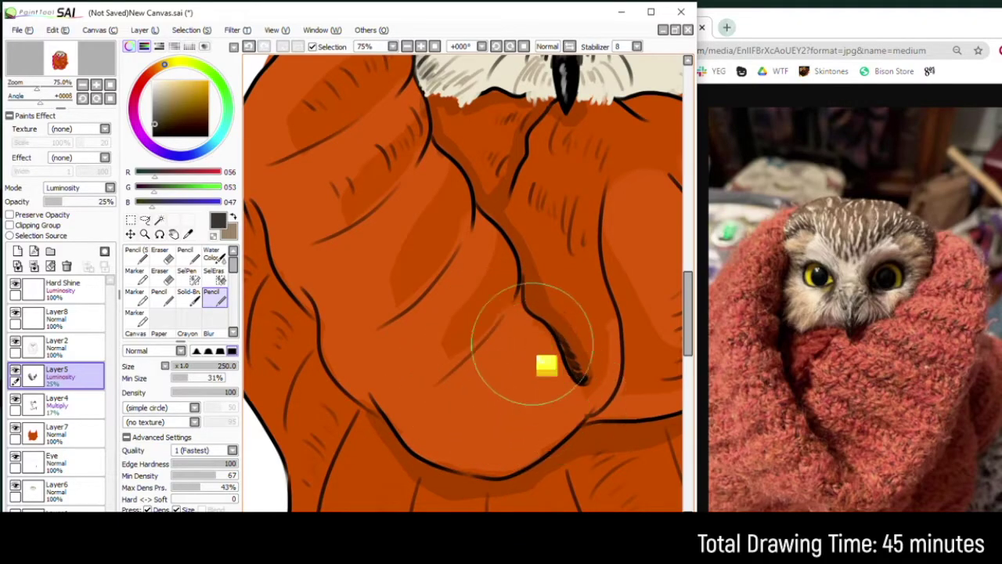
Step: Paint highlights across the owl's brow above the eyes on Layer5 with the size 60 Pencil
{"action": "scroll", "coordinate": [436, 353], "scroll_direction": "down", "scroll_amount": 4}
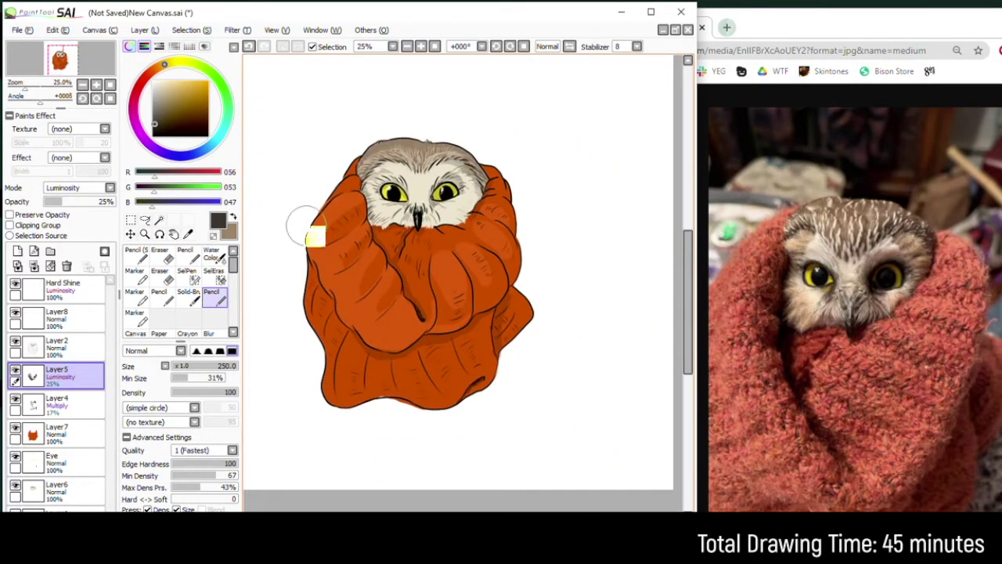
{"action": "scroll", "coordinate": [376, 176], "scroll_direction": "up", "scroll_amount": 4}
{"action": "key", "text": "bracketleft"}
{"action": "key", "text": "bracketleft"}
{"action": "key", "text": "bracketleft"}
{"action": "left_click_drag", "start_coordinate": [408, 153], "coordinate": [395, 176]}
{"action": "left_click_drag", "start_coordinate": [509, 185], "coordinate": [597, 152]}
{"action": "mouse_move", "coordinate": [467, 113]}
{"action": "left_mouse_down"}
{"action": "mouse_move", "coordinate": [448, 102]}
{"action": "mouse_move", "coordinate": [380, 122]}
{"action": "mouse_move", "coordinate": [349, 166]}
{"action": "left_mouse_up"}
{"action": "key", "text": "ctrl+z"}
{"action": "key", "text": "n"}
{"action": "key", "text": "bracketright"}
{"action": "key", "text": "bracketright"}
{"action": "key", "text": "bracketright"}
{"action": "key", "text": "bracketright"}
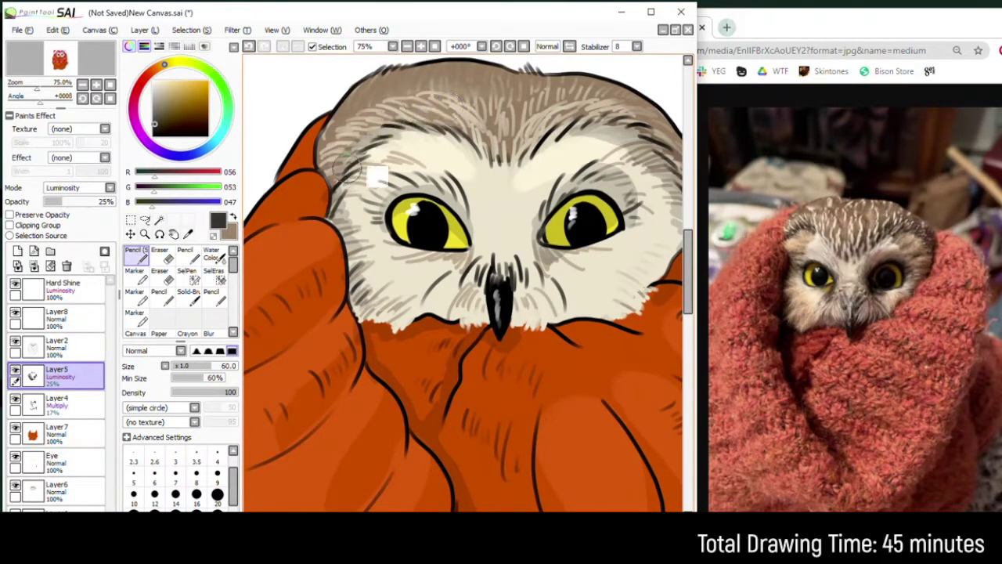
{"action": "left_click_drag", "start_coordinate": [570, 123], "coordinate": [662, 147]}
{"action": "left_click_drag", "start_coordinate": [542, 148], "coordinate": [633, 161]}
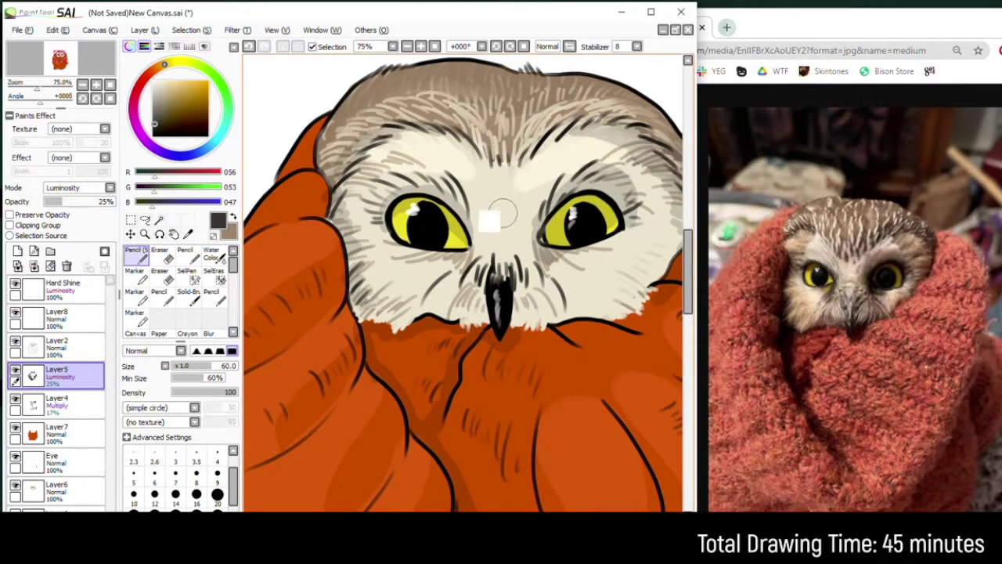
Step: Paint highlights between the owl's eyes and on both lower cheeks with the size 60 Pencil on Layer5
{"action": "left_click_drag", "start_coordinate": [500, 223], "coordinate": [531, 183]}
{"action": "left_click_drag", "start_coordinate": [492, 216], "coordinate": [438, 161]}
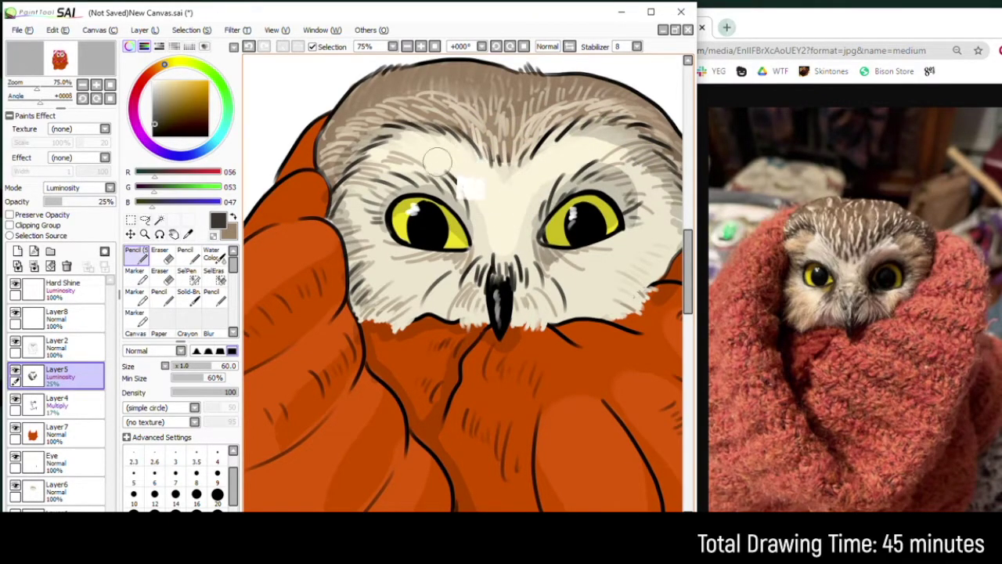
{"action": "left_click_drag", "start_coordinate": [581, 299], "coordinate": [629, 292]}
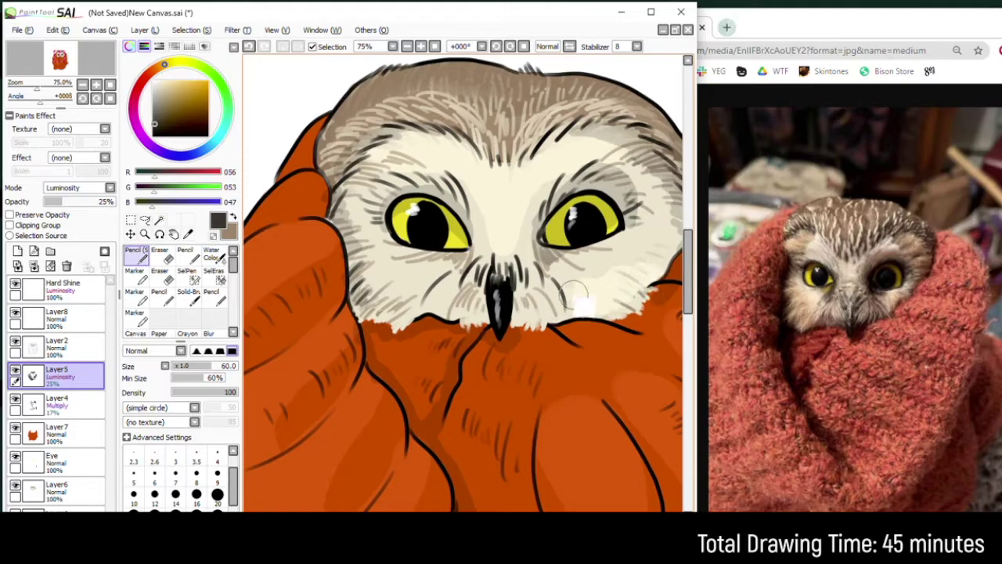
{"action": "mouse_move", "coordinate": [424, 286]}
{"action": "left_mouse_down"}
{"action": "mouse_move", "coordinate": [416, 310]}
{"action": "mouse_move", "coordinate": [397, 293]}
{"action": "mouse_move", "coordinate": [371, 295]}
{"action": "left_mouse_up"}
Step: Preserve Layer7's opacity and paint the lower-left blanket with the size 120 Pencil in orange-red (RGB 213, 69, 0)
{"action": "scroll", "coordinate": [295, 215], "scroll_direction": "down", "scroll_amount": 3}
{"action": "scroll", "coordinate": [326, 159], "scroll_direction": "down", "scroll_amount": 1}
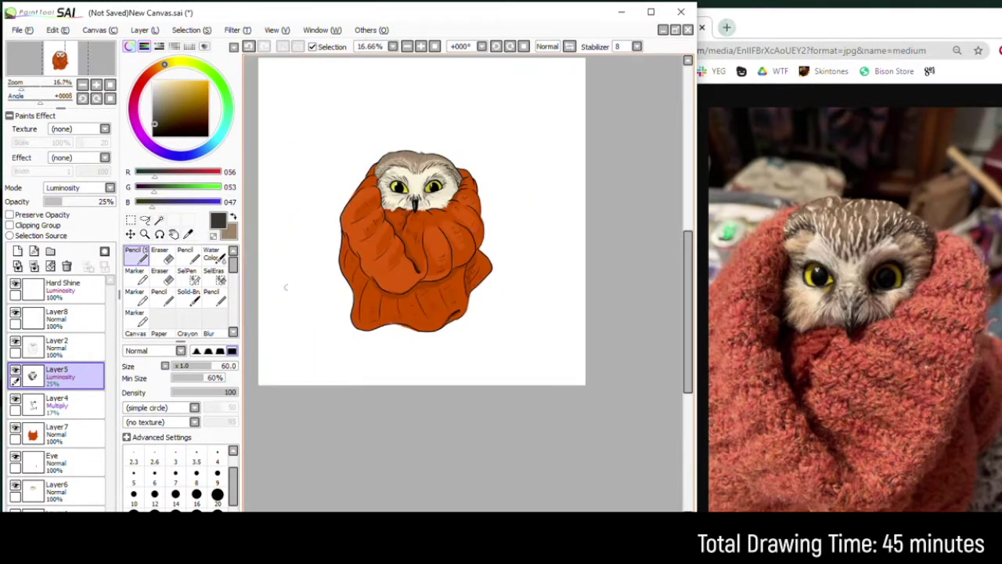
{"action": "scroll", "coordinate": [352, 445], "scroll_direction": "up", "scroll_amount": 2}
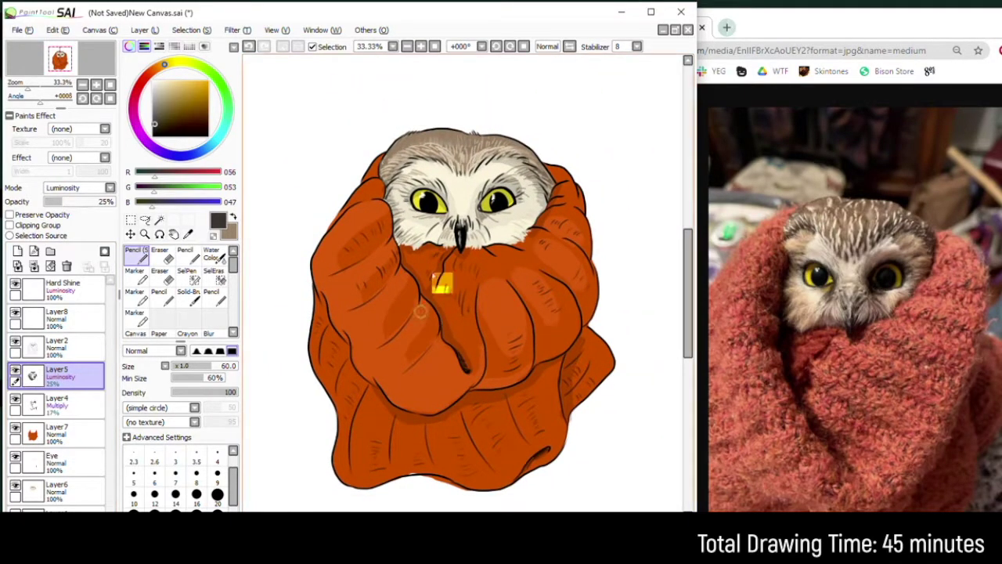
{"action": "left_click_drag", "start_coordinate": [431, 295], "coordinate": [364, 248]}
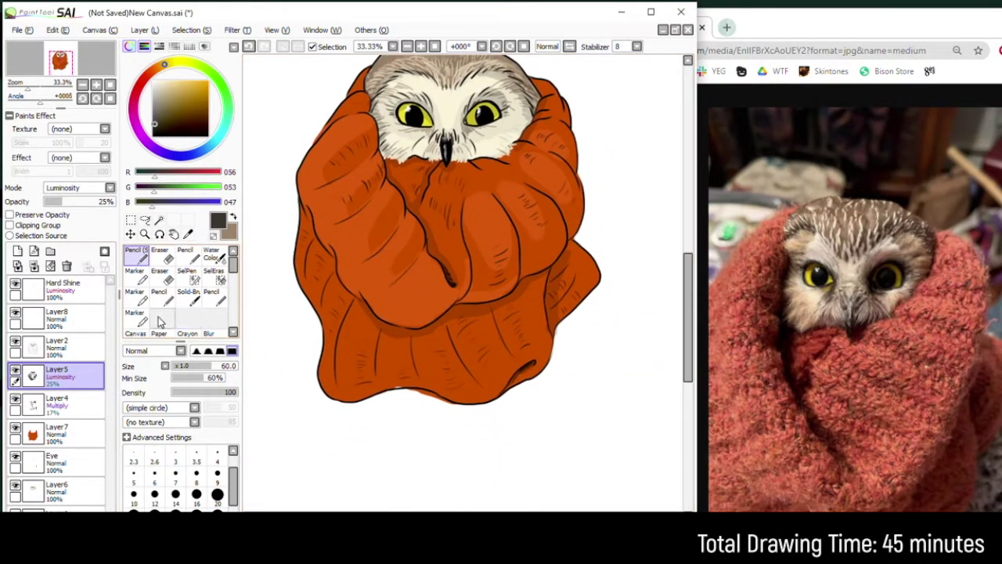
{"action": "left_click", "coordinate": [371, 340], "text": "alt"}
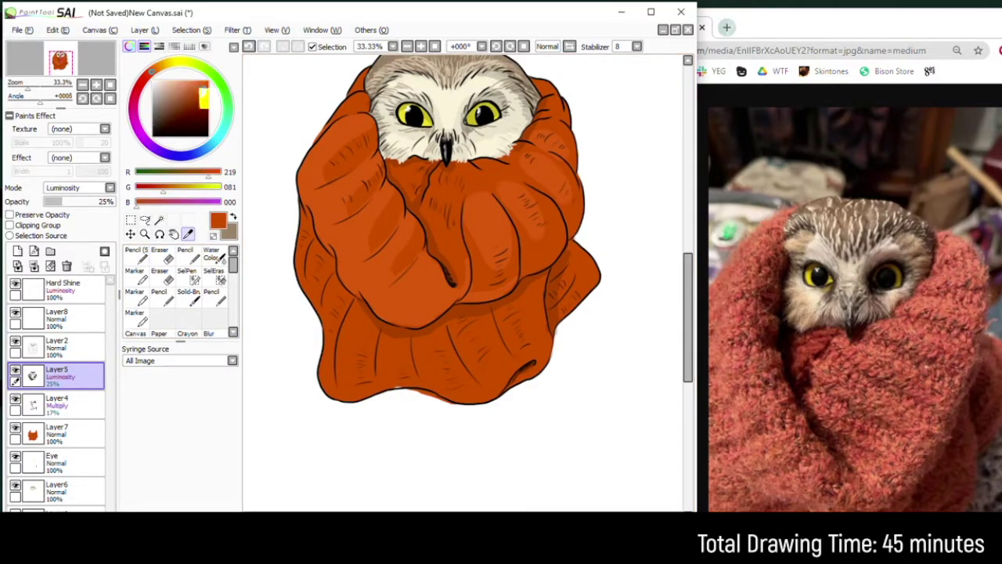
{"action": "left_click", "coordinate": [64, 432]}
{"action": "left_click", "coordinate": [32, 216]}
{"action": "left_click", "coordinate": [214, 298]}
{"action": "mouse_move", "coordinate": [362, 374]}
{"action": "left_mouse_down"}
{"action": "mouse_move", "coordinate": [325, 310]}
{"action": "mouse_move", "coordinate": [358, 374]}
{"action": "left_mouse_up"}
{"action": "left_click_drag", "start_coordinate": [328, 333], "coordinate": [352, 350]}
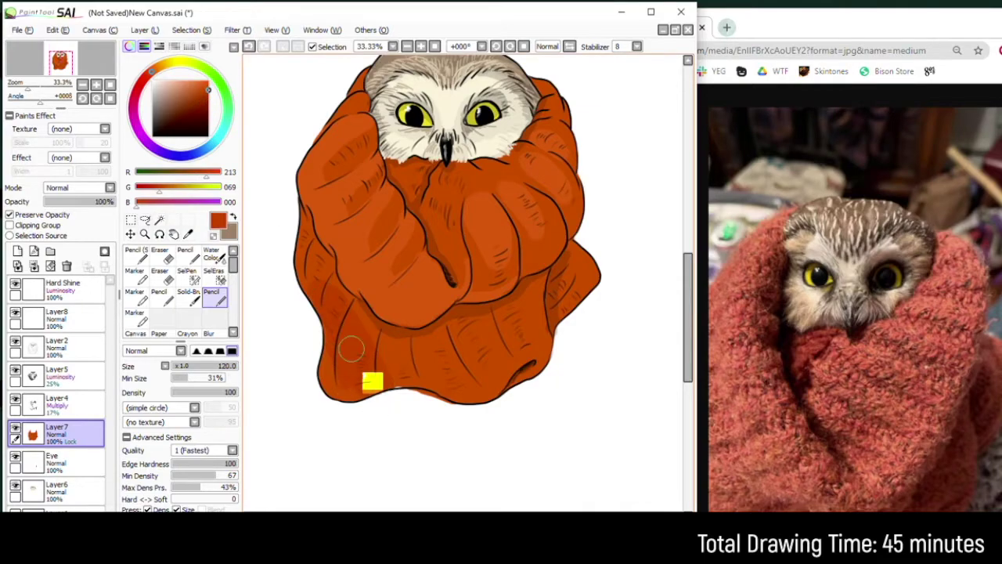
{"action": "left_click_drag", "start_coordinate": [323, 381], "coordinate": [338, 329]}
Step: Darken the lower part of the blanket beneath the large folds with the size 120 Pencil in RGB 186, 60, 0
{"action": "left_click", "coordinate": [205, 92]}
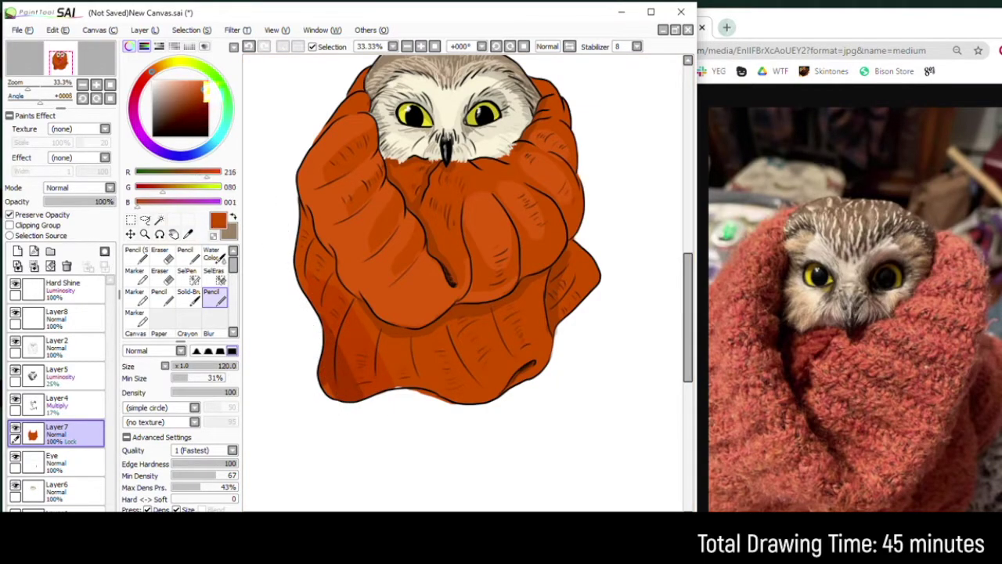
{"action": "scroll", "coordinate": [311, 267], "scroll_direction": "up", "scroll_amount": 1}
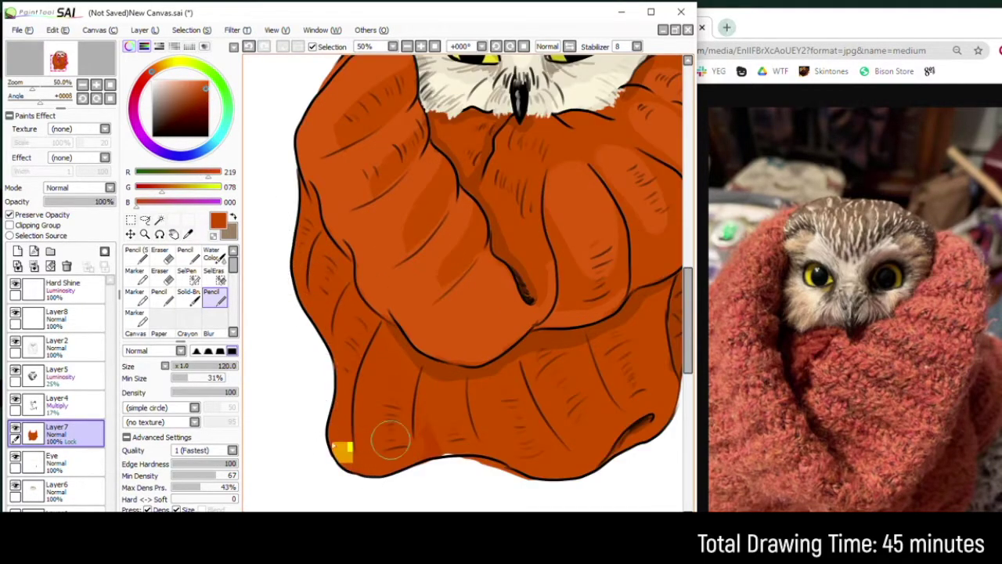
{"action": "mouse_move", "coordinate": [352, 378]}
{"action": "left_mouse_down"}
{"action": "mouse_move", "coordinate": [290, 189]}
{"action": "mouse_move", "coordinate": [334, 263]}
{"action": "mouse_move", "coordinate": [342, 314]}
{"action": "mouse_move", "coordinate": [396, 418]}
{"action": "mouse_move", "coordinate": [318, 420]}
{"action": "left_mouse_up"}
{"action": "scroll", "coordinate": [356, 382], "scroll_direction": "down", "scroll_amount": 2}
{"action": "left_click_drag", "start_coordinate": [468, 440], "coordinate": [411, 417]}
{"action": "left_click_drag", "start_coordinate": [350, 389], "coordinate": [386, 402]}
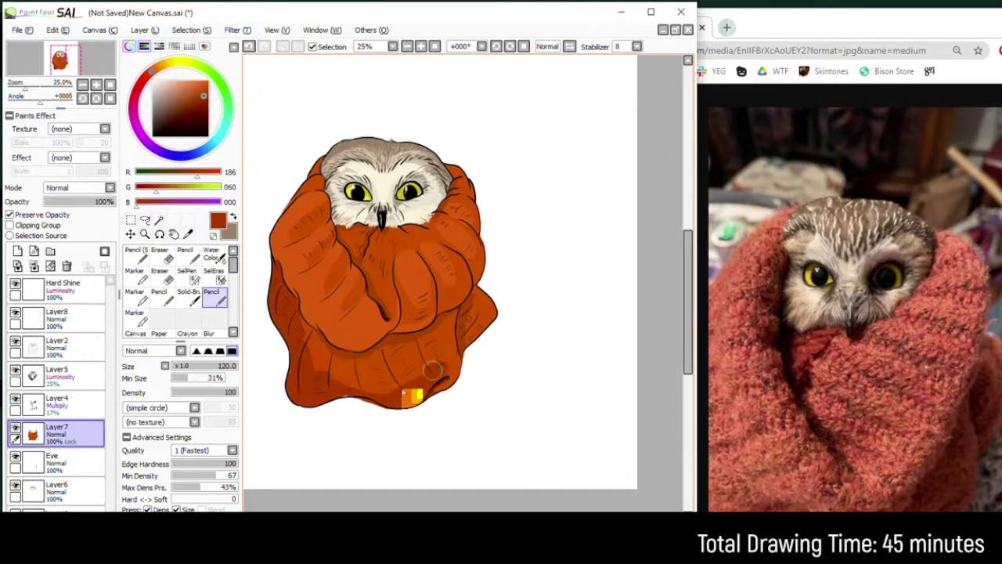
{"action": "scroll", "coordinate": [387, 360], "scroll_direction": "up", "scroll_amount": 2}
{"action": "left_click_drag", "start_coordinate": [394, 326], "coordinate": [376, 339]}
{"action": "left_click_drag", "start_coordinate": [262, 374], "coordinate": [353, 413]}
{"action": "mouse_move", "coordinate": [305, 374]}
{"action": "left_mouse_down"}
{"action": "mouse_move", "coordinate": [333, 401]}
{"action": "mouse_move", "coordinate": [346, 392]}
{"action": "left_mouse_up"}
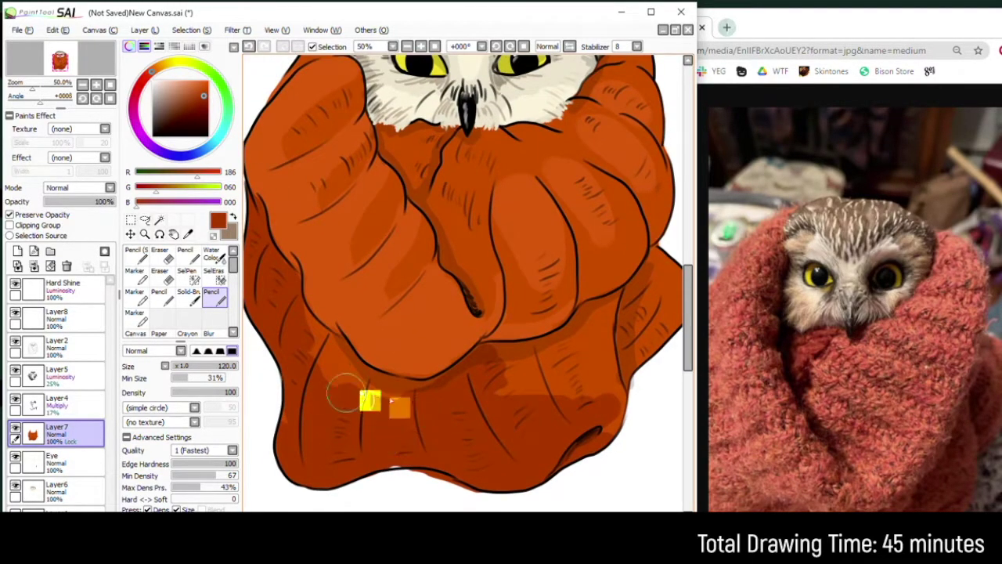
Step: Cover the rest of the lower blanket and its right corner in RGB 186, 60, 0 with the size 350 Pencil
{"action": "left_click", "coordinate": [476, 257], "text": "alt"}
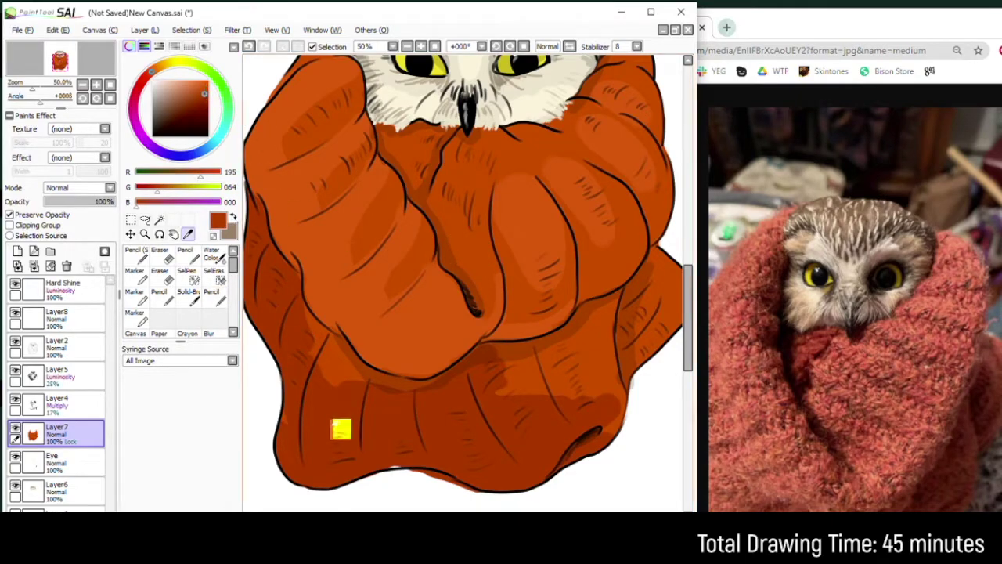
{"action": "left_click", "coordinate": [341, 428], "text": "alt"}
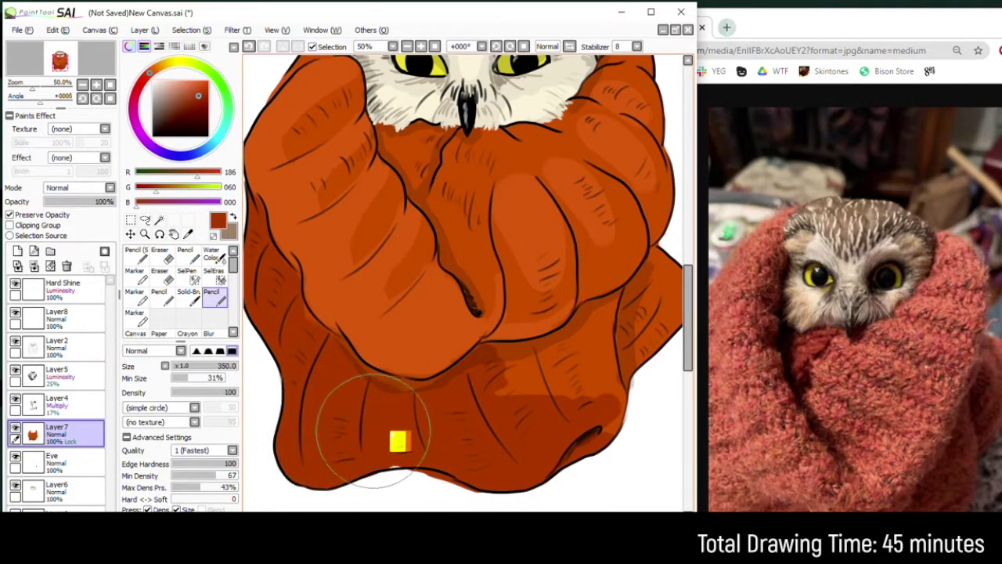
{"action": "left_click_drag", "start_coordinate": [553, 418], "coordinate": [571, 417]}
{"action": "mouse_move", "coordinate": [581, 382]}
{"action": "left_mouse_down"}
{"action": "mouse_move", "coordinate": [561, 396]}
{"action": "mouse_move", "coordinate": [525, 408]}
{"action": "left_mouse_up"}
{"action": "mouse_move", "coordinate": [627, 321]}
{"action": "left_mouse_down"}
{"action": "mouse_move", "coordinate": [592, 330]}
{"action": "mouse_move", "coordinate": [611, 291]}
{"action": "mouse_move", "coordinate": [519, 379]}
{"action": "mouse_move", "coordinate": [464, 391]}
{"action": "mouse_move", "coordinate": [496, 387]}
{"action": "left_mouse_up"}
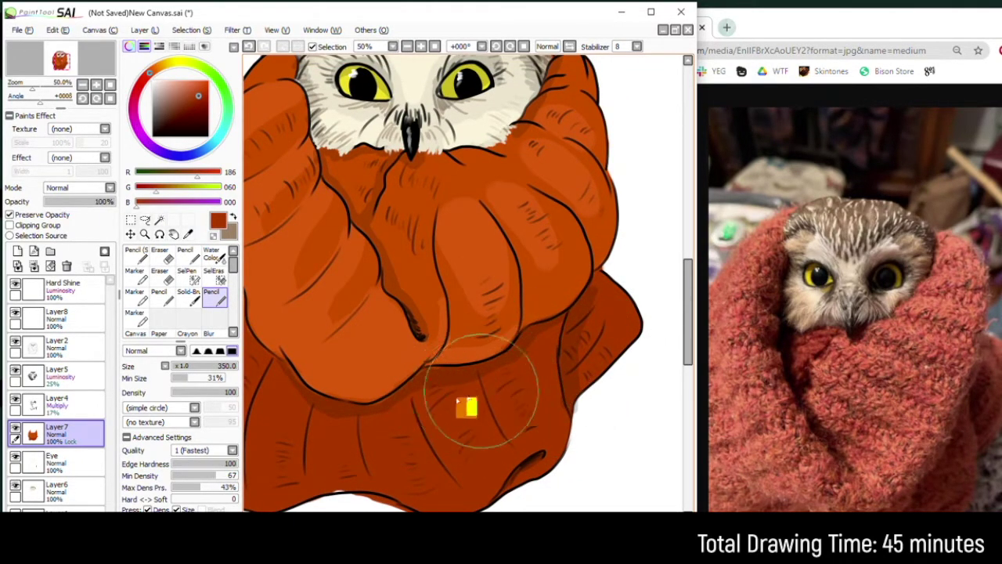
Step: Paint the blanket's protruding right corner dark red-brown (RGB 147, 39, 0) with the size 250 Pencil
{"action": "scroll", "coordinate": [405, 418], "scroll_direction": "down", "scroll_amount": 4}
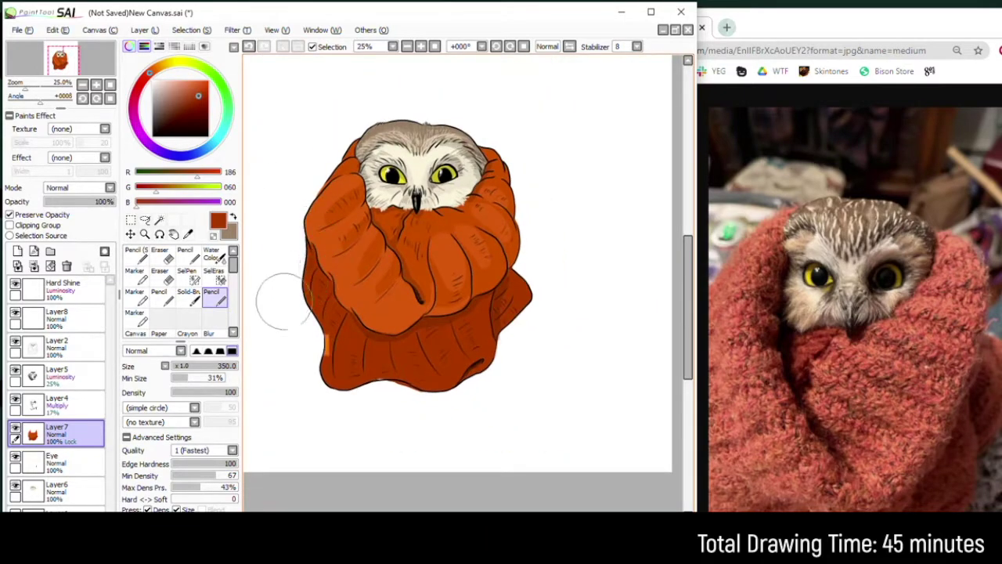
{"action": "scroll", "coordinate": [376, 311], "scroll_direction": "up", "scroll_amount": 4}
{"action": "key", "text": "alt"}
{"action": "left_click", "coordinate": [208, 104]}
{"action": "key", "text": "n"}
{"action": "left_click_drag", "start_coordinate": [580, 328], "coordinate": [508, 316]}
{"action": "mouse_move", "coordinate": [615, 250]}
{"action": "left_mouse_down"}
{"action": "mouse_move", "coordinate": [579, 309]}
{"action": "mouse_move", "coordinate": [583, 244]}
{"action": "left_mouse_up"}
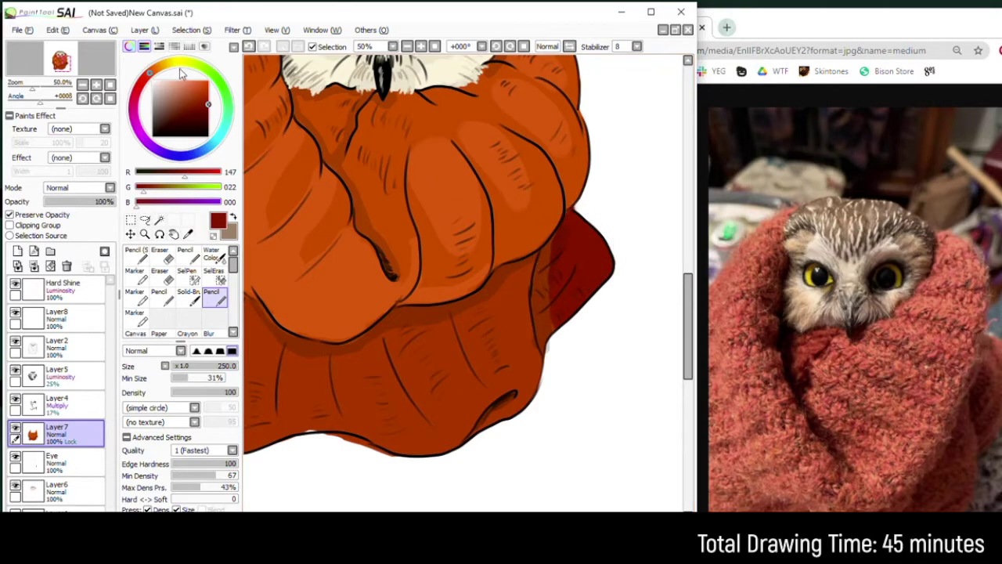
{"action": "left_click_drag", "start_coordinate": [152, 72], "coordinate": [153, 71]}
{"action": "mouse_move", "coordinate": [561, 310]}
{"action": "left_mouse_down"}
{"action": "mouse_move", "coordinate": [581, 256]}
{"action": "mouse_move", "coordinate": [562, 275]}
{"action": "mouse_move", "coordinate": [562, 316]}
{"action": "mouse_move", "coordinate": [562, 296]}
{"action": "left_mouse_up"}
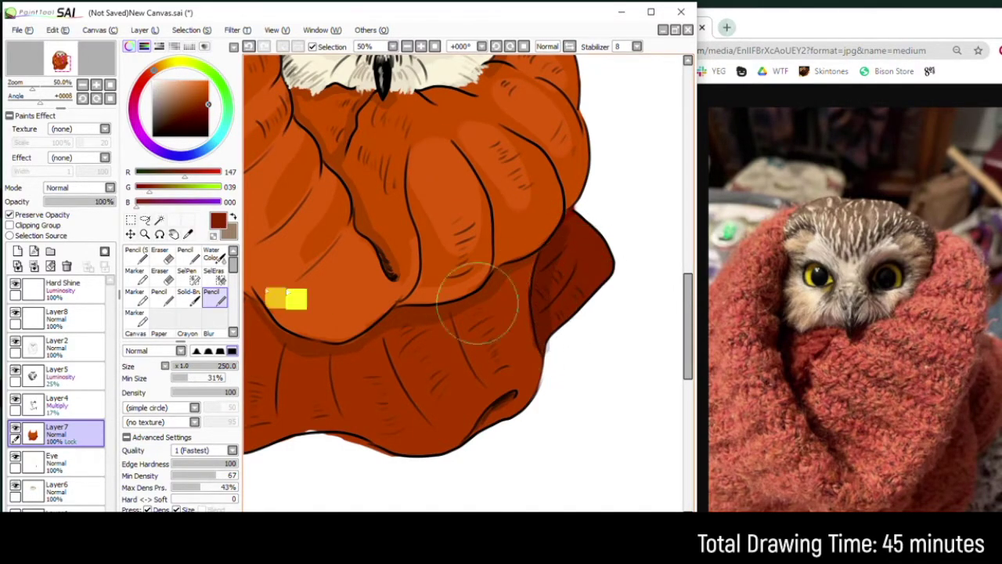
Step: Turn off Layer7's opacity protection, fill the bottom hem's gaps in RGB 186, 60, 0 and erase colour outside the outline
{"action": "left_click", "coordinate": [72, 404]}
{"action": "key", "text": "e"}
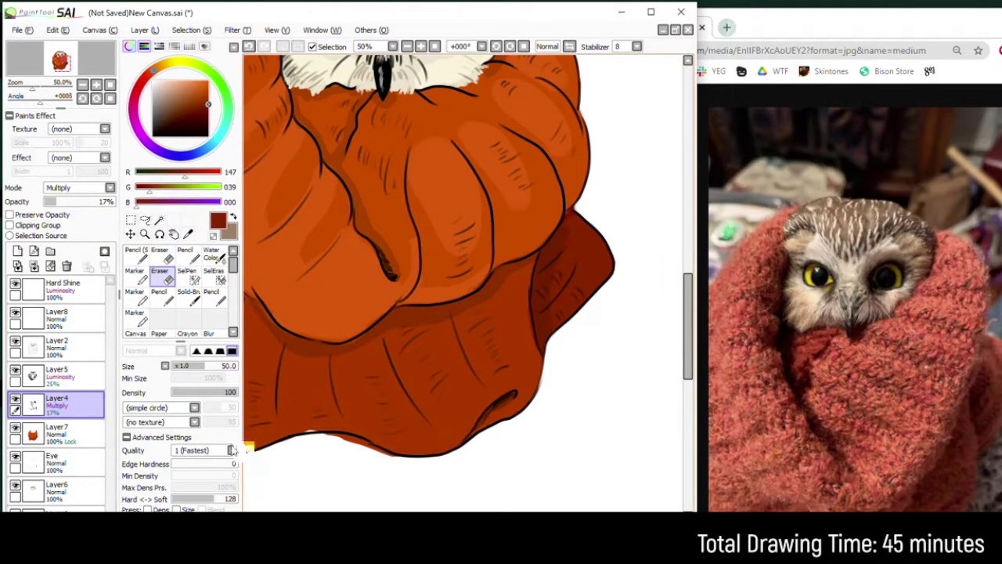
{"action": "left_click_drag", "start_coordinate": [249, 449], "coordinate": [323, 397]}
{"action": "left_click", "coordinate": [72, 434]}
{"action": "key", "text": "i"}
{"action": "left_click", "coordinate": [398, 328]}
{"action": "left_click", "coordinate": [37, 217]}
{"action": "key", "text": "n"}
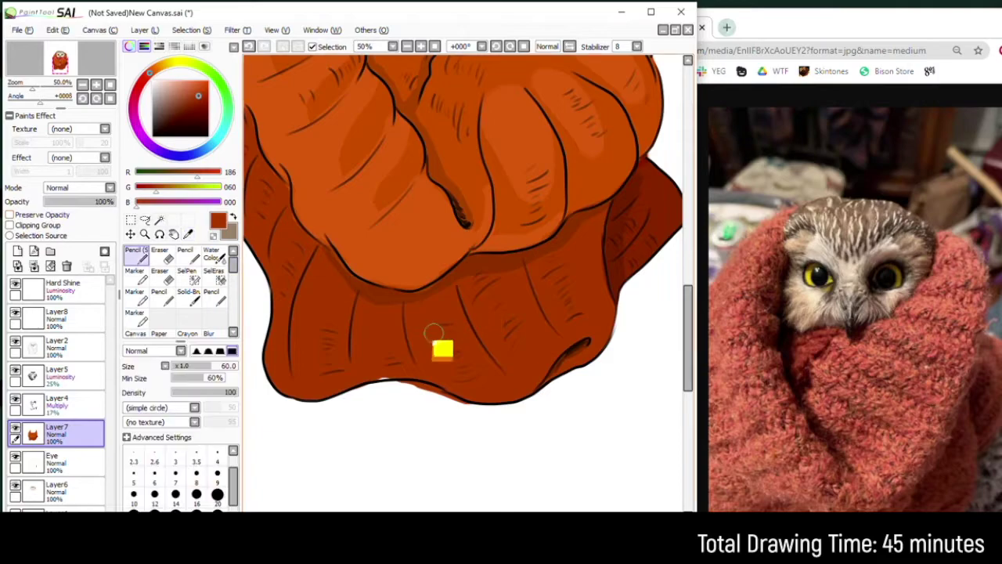
{"action": "key", "text": "e"}
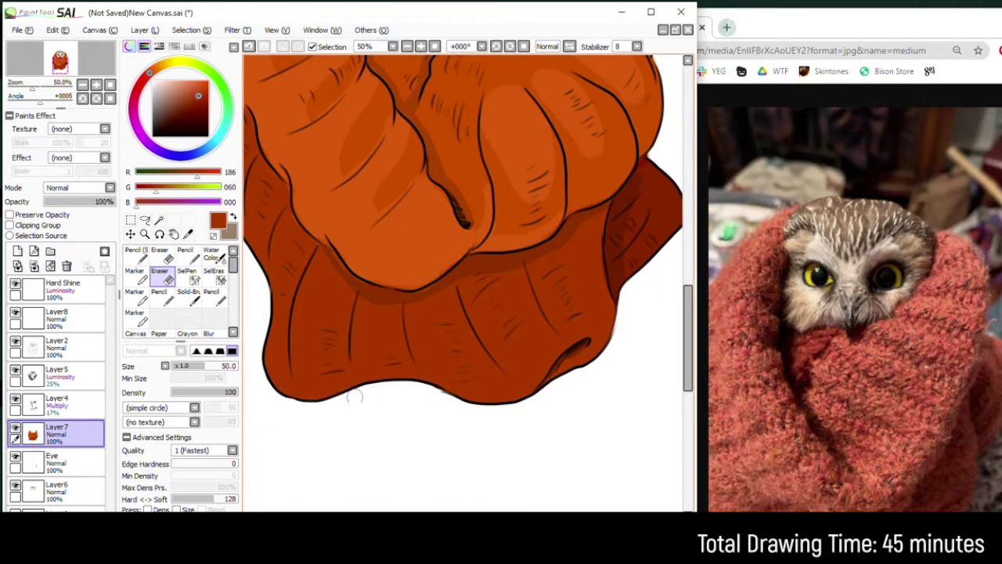
Step: Shade around the blanket's lower-right fold in black with the size 60 Pencil on Layer4, erasing shadow that spills past the outline
{"action": "scroll", "coordinate": [440, 333], "scroll_direction": "down", "scroll_amount": 2}
{"action": "left_click", "coordinate": [72, 406]}
{"action": "left_click", "coordinate": [154, 137]}
{"action": "scroll", "coordinate": [282, 212], "scroll_direction": "up", "scroll_amount": 1}
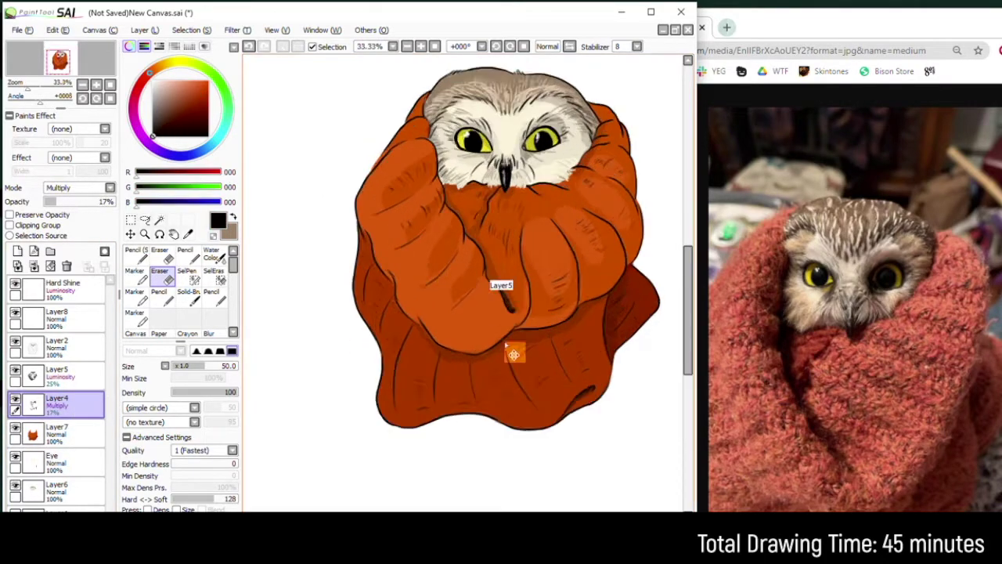
{"action": "scroll", "coordinate": [513, 355], "scroll_direction": "up", "scroll_amount": 1}
{"action": "key", "text": "n"}
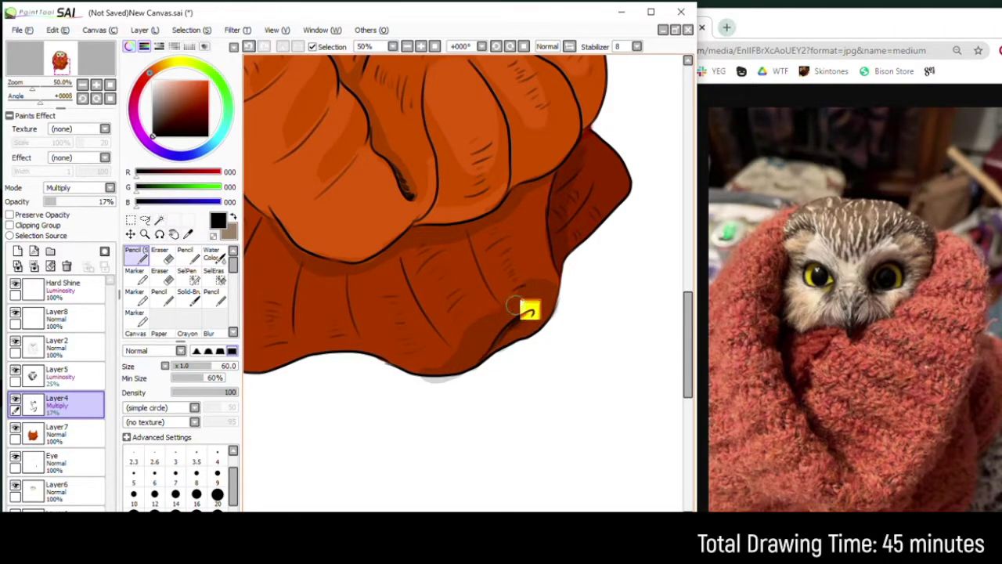
{"action": "key", "text": "e"}
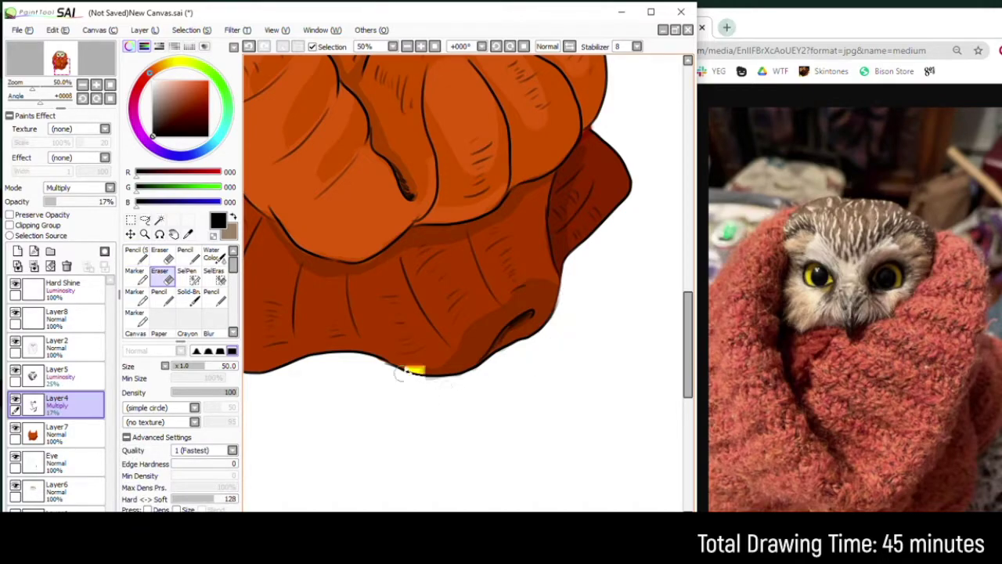
Step: Draw white feather highlights above the owl's left eye on the Hard Shine layer with the size 8 Marker
{"action": "scroll", "coordinate": [493, 282], "scroll_direction": "down", "scroll_amount": 3}
{"action": "scroll", "coordinate": [399, 265], "scroll_direction": "up", "scroll_amount": 2}
{"action": "left_click_drag", "start_coordinate": [353, 270], "coordinate": [247, 160]}
{"action": "scroll", "coordinate": [270, 196], "scroll_direction": "up", "scroll_amount": 3}
{"action": "left_click_drag", "start_coordinate": [268, 213], "coordinate": [223, 291]}
{"action": "left_click", "coordinate": [63, 290]}
{"action": "left_click", "coordinate": [141, 276]}
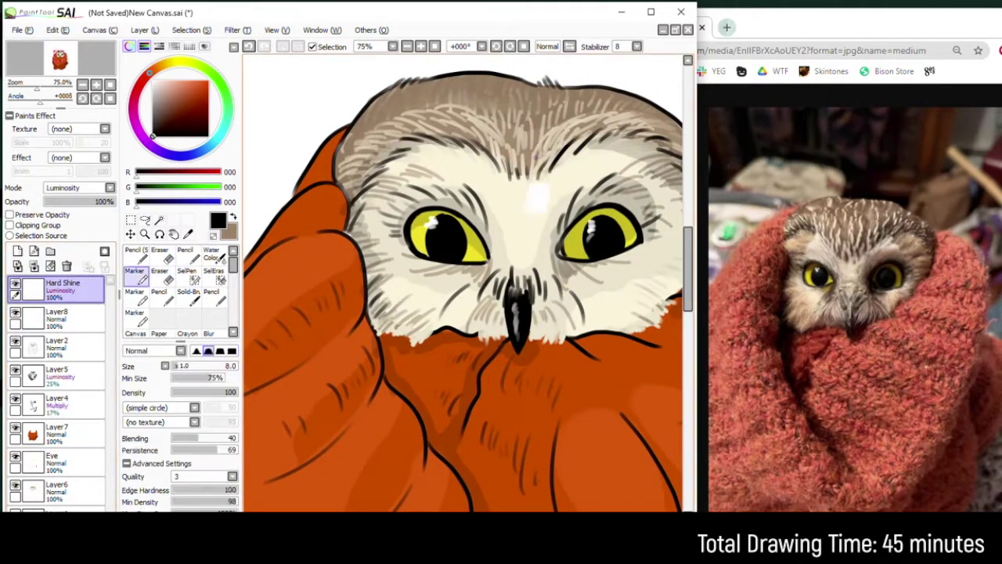
{"action": "scroll", "coordinate": [447, 168], "scroll_direction": "up", "scroll_amount": 2}
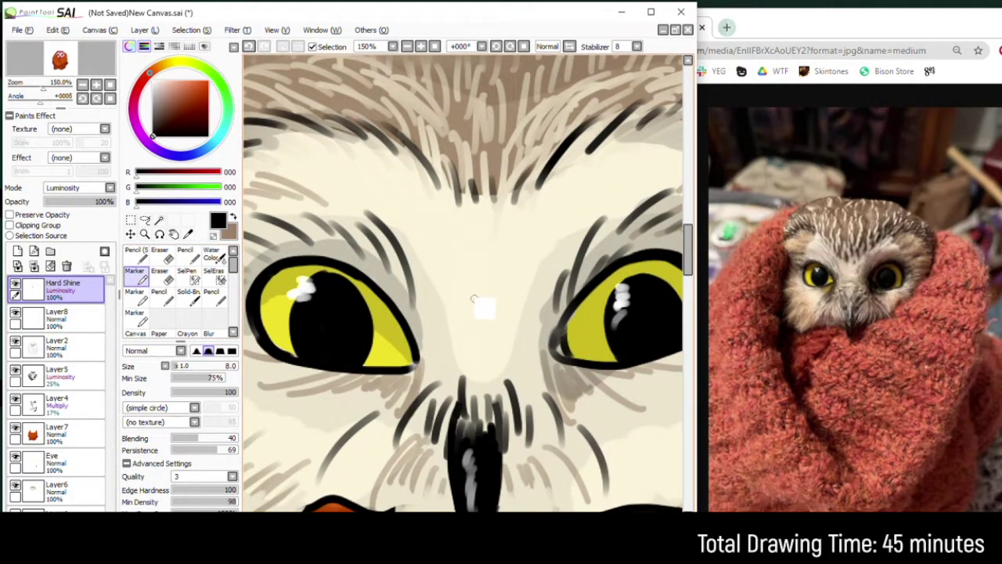
{"action": "key", "text": "x"}
{"action": "left_click_drag", "start_coordinate": [475, 296], "coordinate": [440, 193]}
{"action": "key", "text": "ctrl+z"}
{"action": "left_click_drag", "start_coordinate": [450, 227], "coordinate": [413, 175]}
{"action": "mouse_move", "coordinate": [428, 221]}
{"action": "left_mouse_down"}
{"action": "mouse_move", "coordinate": [380, 155]}
{"action": "mouse_move", "coordinate": [338, 145]}
{"action": "left_mouse_up"}
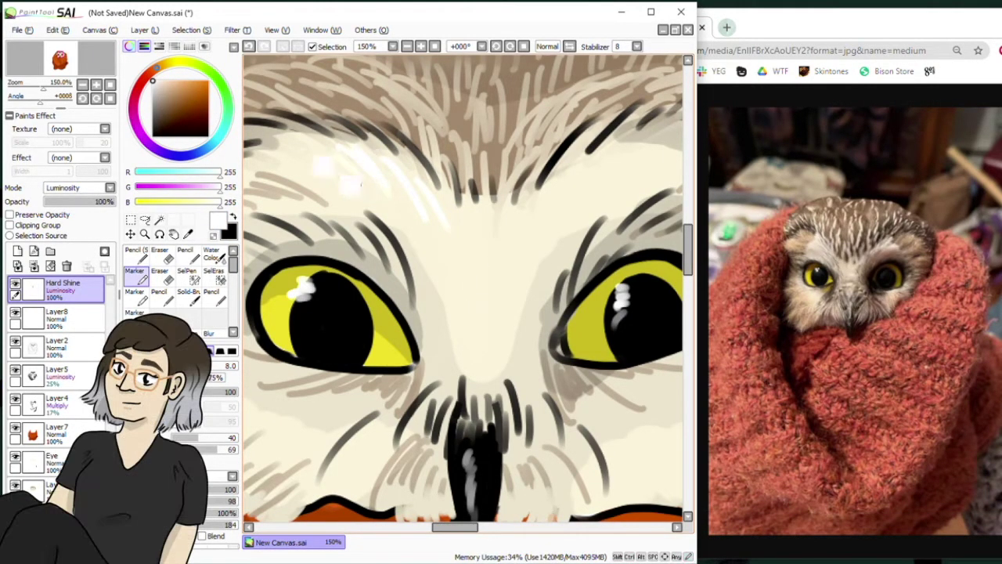
Step: Add white Marker feather highlights above the right eye, between the eyes and on the right cheek
{"action": "mouse_move", "coordinate": [552, 186]}
{"action": "left_mouse_down"}
{"action": "mouse_move", "coordinate": [440, 294]}
{"action": "mouse_move", "coordinate": [569, 264]}
{"action": "left_mouse_up"}
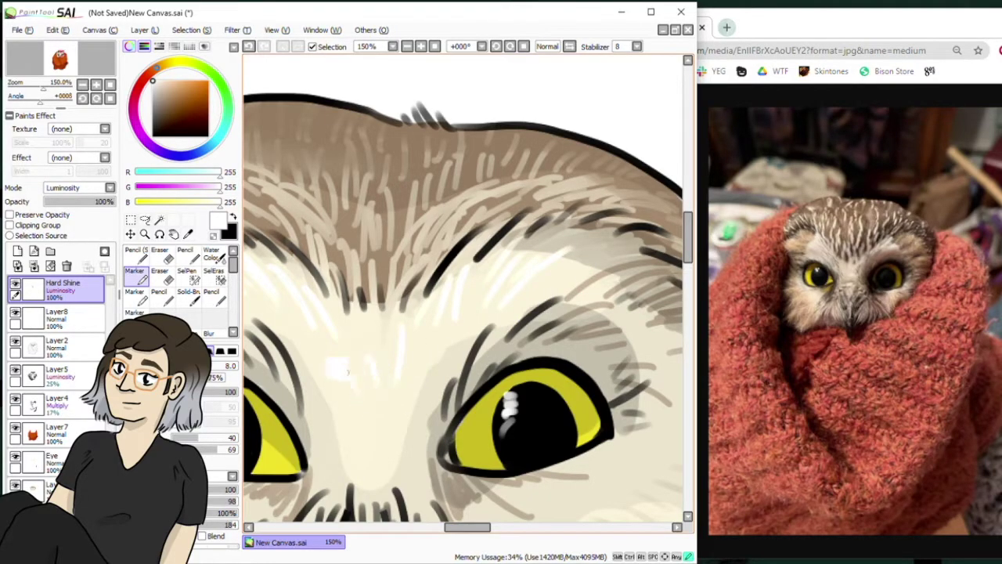
{"action": "mouse_move", "coordinate": [352, 480]}
{"action": "left_mouse_down"}
{"action": "mouse_move", "coordinate": [437, 330]}
{"action": "mouse_move", "coordinate": [446, 286]}
{"action": "left_mouse_up"}
{"action": "left_click_drag", "start_coordinate": [340, 320], "coordinate": [307, 336]}
{"action": "left_click_drag", "start_coordinate": [532, 325], "coordinate": [389, 310]}
{"action": "left_click_drag", "start_coordinate": [508, 288], "coordinate": [535, 297]}
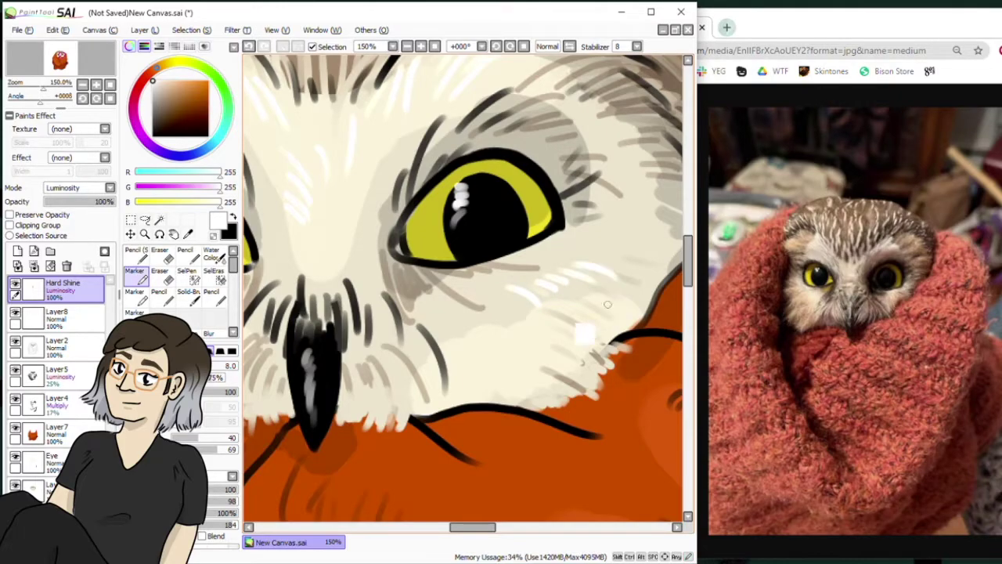
Step: Add a new layer beneath the owl's layers and paint the background orange (RGB 255, 153, 0) with the Pencil
{"action": "scroll", "coordinate": [557, 269], "scroll_direction": "down", "scroll_amount": 4}
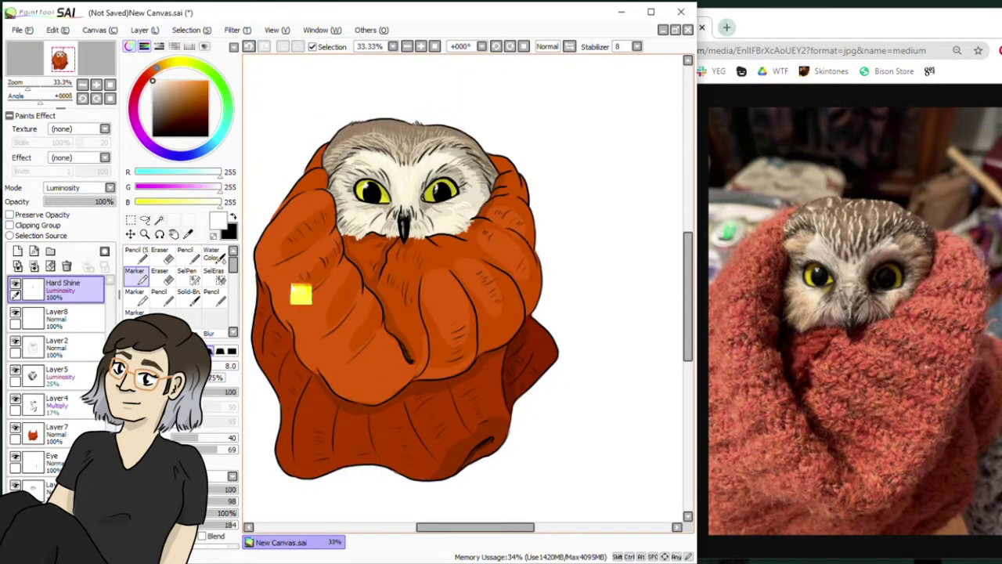
{"action": "scroll", "coordinate": [306, 265], "scroll_direction": "down", "scroll_amount": 3}
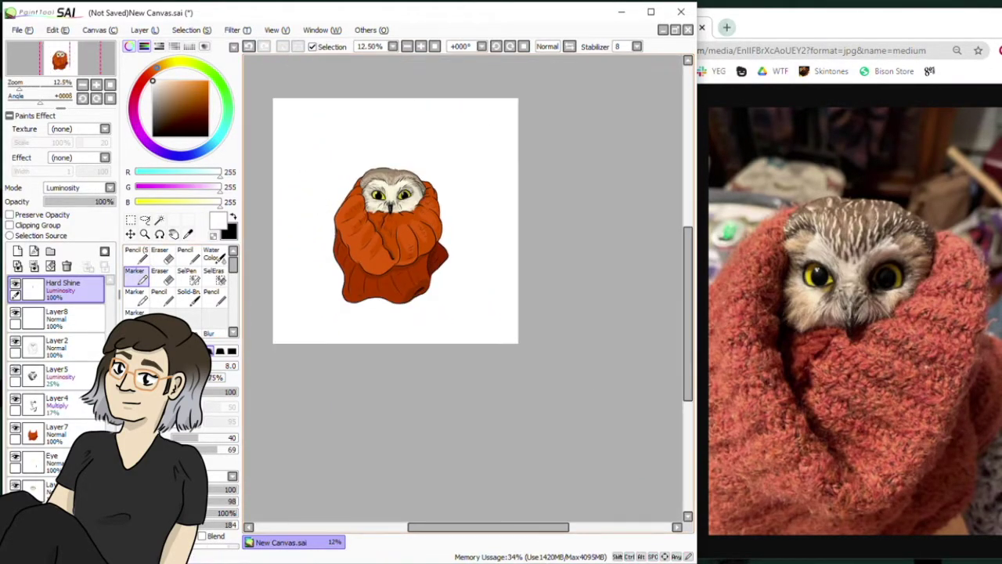
{"action": "left_click", "coordinate": [63, 521]}
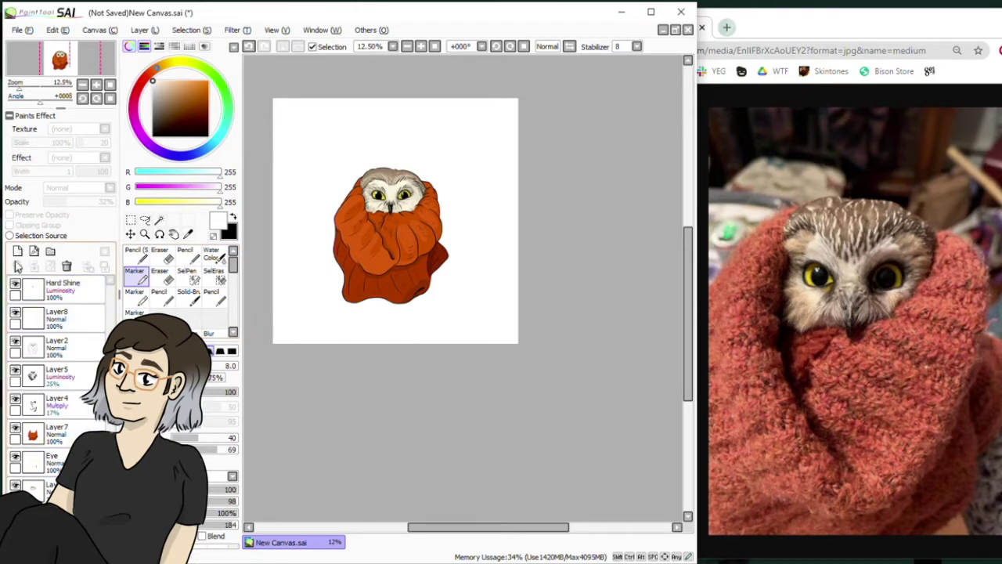
{"action": "left_click", "coordinate": [17, 252]}
{"action": "left_click", "coordinate": [171, 63]}
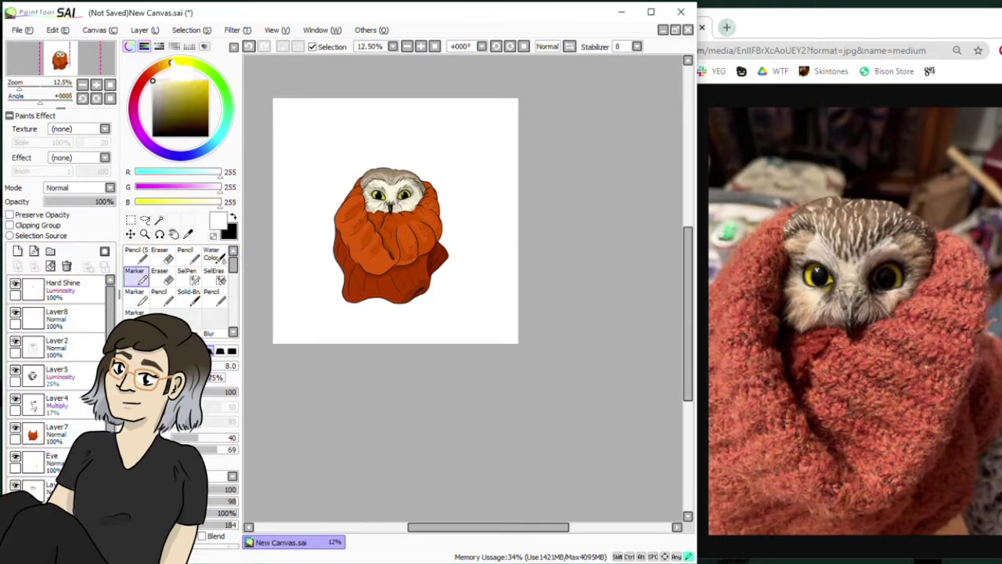
{"action": "left_click_drag", "start_coordinate": [172, 63], "coordinate": [162, 66]}
{"action": "left_click", "coordinate": [209, 81]}
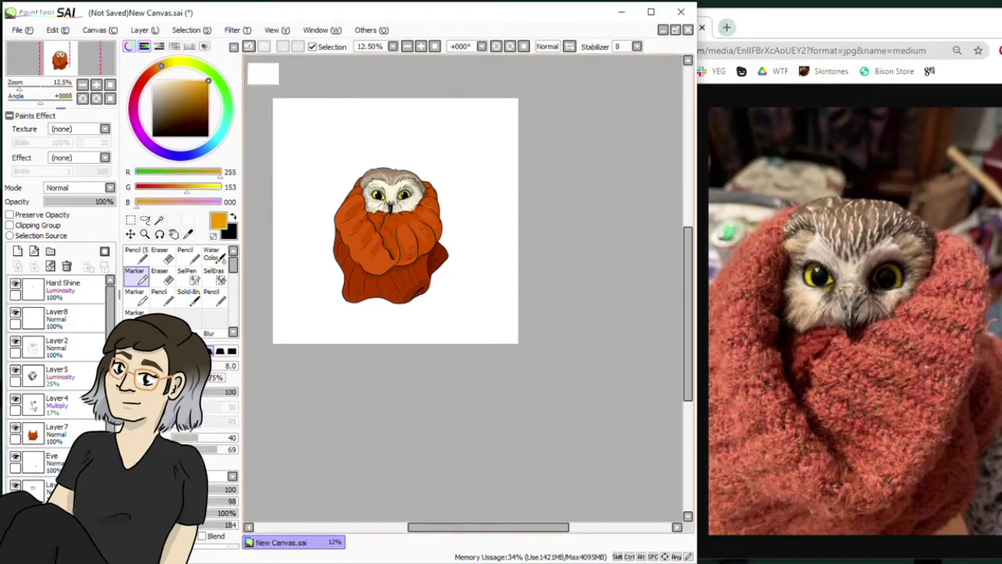
{"action": "left_click", "coordinate": [214, 297]}
{"action": "mouse_move", "coordinate": [501, 193]}
{"action": "left_mouse_down"}
{"action": "mouse_move", "coordinate": [365, 101]}
{"action": "mouse_move", "coordinate": [516, 227]}
{"action": "mouse_move", "coordinate": [389, 78]}
{"action": "mouse_move", "coordinate": [274, 333]}
{"action": "mouse_move", "coordinate": [362, 330]}
{"action": "left_mouse_up"}
Step: Repaint the whole background peach (RGB 255, 170, 117) with the size 500 Pencil
{"action": "mouse_move", "coordinate": [141, 84]}
{"action": "left_mouse_down"}
{"action": "mouse_move", "coordinate": [135, 99]}
{"action": "mouse_move", "coordinate": [153, 71]}
{"action": "left_mouse_up"}
{"action": "left_click", "coordinate": [182, 81]}
{"action": "mouse_move", "coordinate": [478, 101]}
{"action": "left_mouse_down"}
{"action": "mouse_move", "coordinate": [534, 219]}
{"action": "mouse_move", "coordinate": [451, 376]}
{"action": "mouse_move", "coordinate": [328, 113]}
{"action": "mouse_move", "coordinate": [256, 362]}
{"action": "left_mouse_up"}
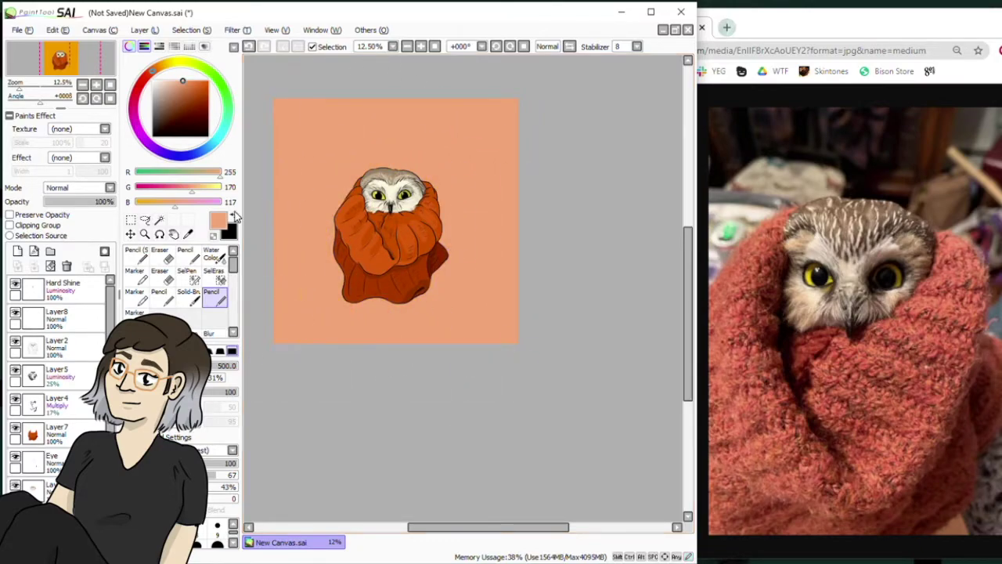
Step: Sign the artwork beside the blanket's lower-right corner on the Hard Shine layer with the Marker, undoing the last Eraser stroke
{"action": "left_click", "coordinate": [66, 289]}
{"action": "left_click", "coordinate": [135, 276]}
{"action": "scroll", "coordinate": [426, 283], "scroll_direction": "down", "scroll_amount": 1}
{"action": "scroll", "coordinate": [415, 296], "scroll_direction": "up", "scroll_amount": 7}
{"action": "mouse_move", "coordinate": [465, 225]}
{"action": "left_mouse_down"}
{"action": "mouse_move", "coordinate": [452, 245]}
{"action": "mouse_move", "coordinate": [528, 176]}
{"action": "mouse_move", "coordinate": [557, 178]}
{"action": "left_mouse_up"}
{"action": "left_click", "coordinate": [163, 276]}
{"action": "left_click", "coordinate": [163, 255]}
{"action": "left_click_drag", "start_coordinate": [479, 210], "coordinate": [556, 148]}
{"action": "scroll", "coordinate": [425, 203], "scroll_direction": "down", "scroll_amount": 1}
{"action": "key", "text": "ctrl+z"}
{"action": "scroll", "coordinate": [358, 309], "scroll_direction": "down", "scroll_amount": 2}
{"action": "left_click_drag", "start_coordinate": [359, 227], "coordinate": [489, 312]}
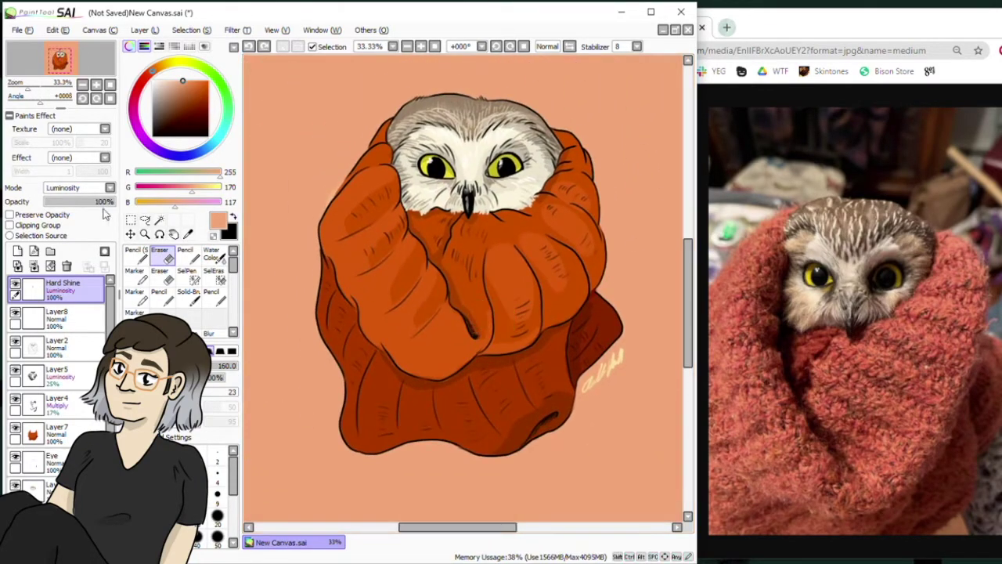